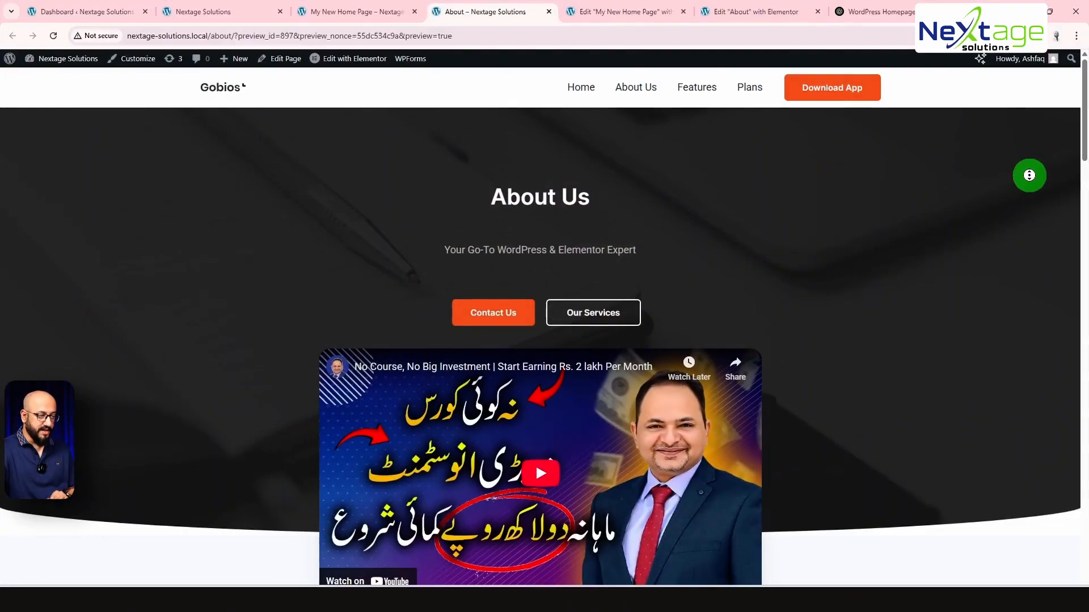
- Review the About page preview from its hero banner down through the expertise, testimonials and team sections
{"action": "scroll", "coordinate": [1027, 190], "scroll_direction": "down", "scroll_amount": 3}
{"action": "scroll", "coordinate": [1028, 204], "scroll_direction": "down", "scroll_amount": 4}
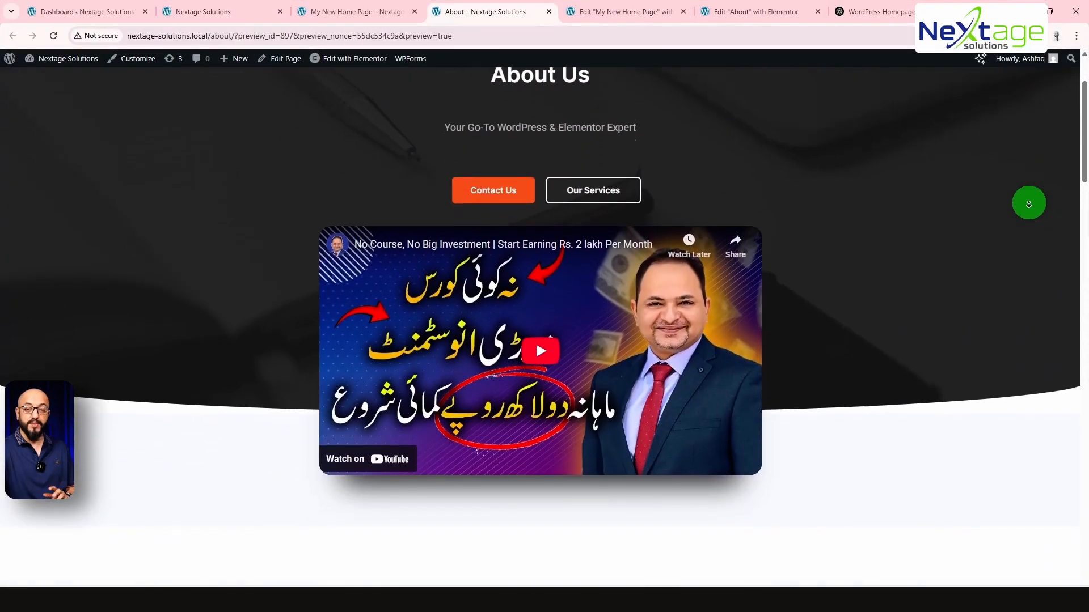
{"action": "scroll", "coordinate": [1028, 203], "scroll_direction": "down", "scroll_amount": 4}
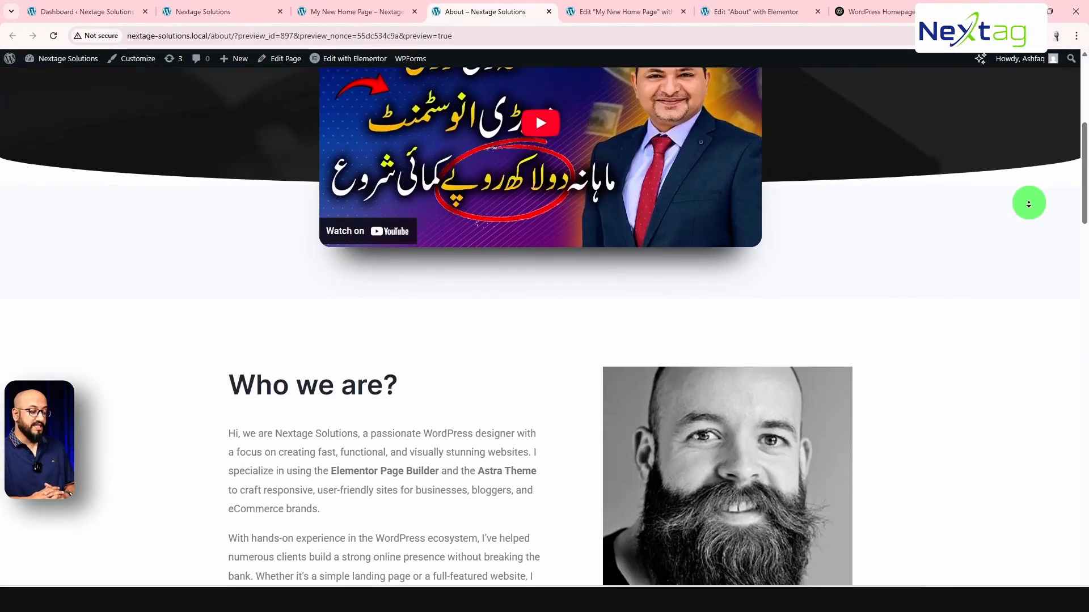
{"action": "scroll", "coordinate": [1028, 203], "scroll_direction": "down", "scroll_amount": 11}
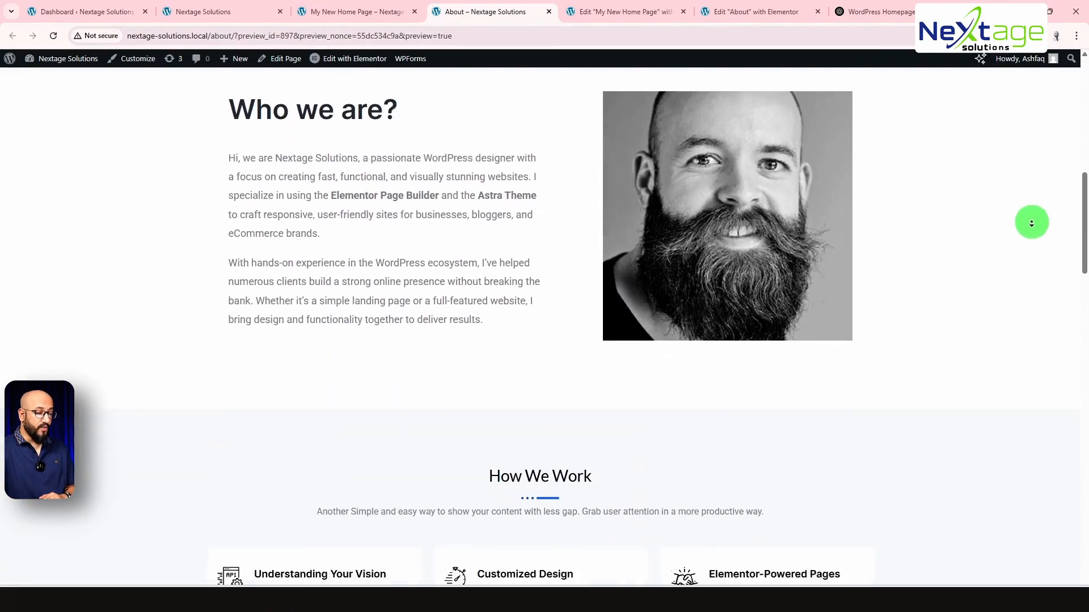
{"action": "scroll", "coordinate": [1034, 219], "scroll_direction": "down", "scroll_amount": 8}
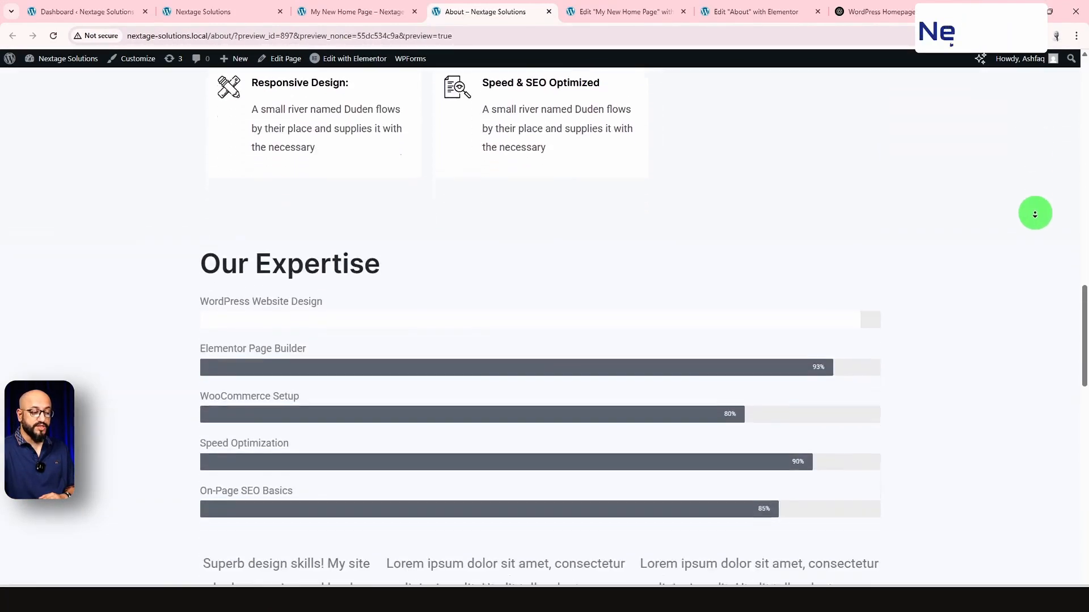
{"action": "scroll", "coordinate": [1035, 214], "scroll_direction": "down", "scroll_amount": 8}
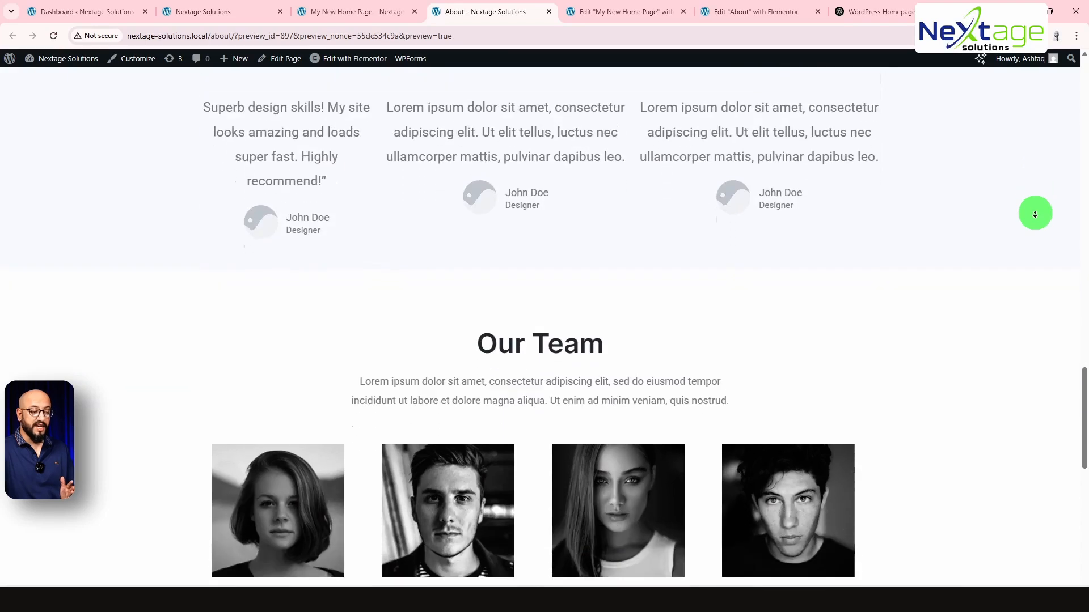
{"action": "scroll", "coordinate": [1035, 215], "scroll_direction": "down", "scroll_amount": 7}
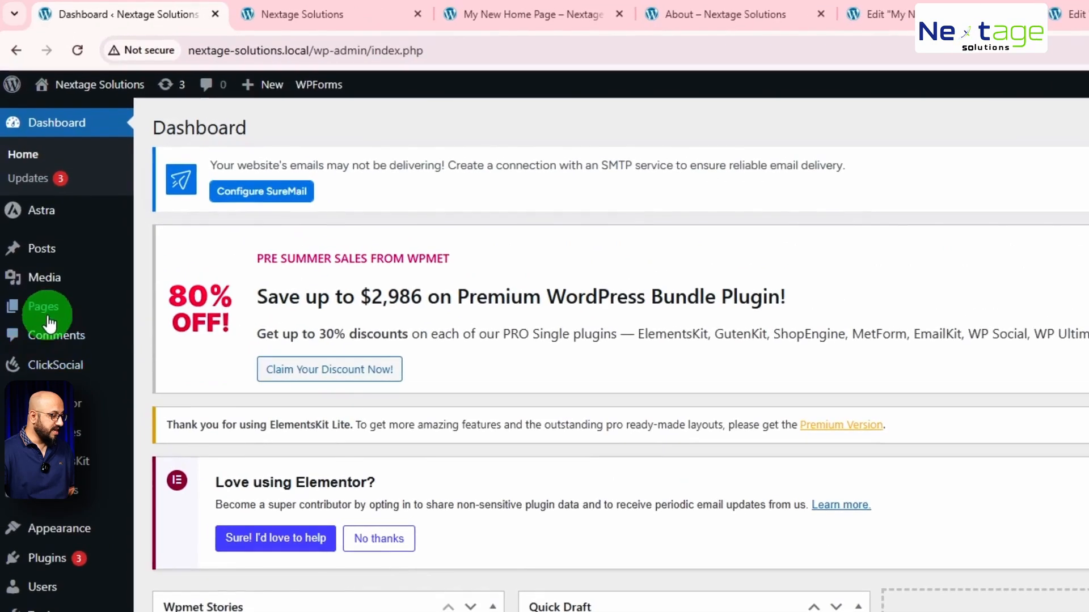
- Add a new WordPress page titled "Services" and open it for editing with Elementor
{"action": "mouse_move", "coordinate": [32, 208]}
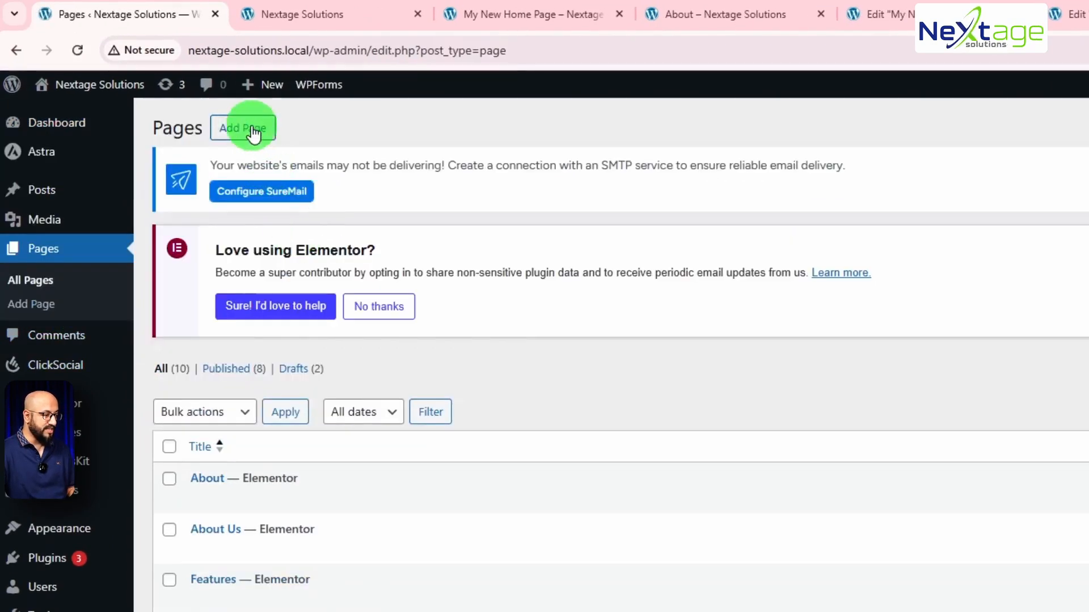
{"action": "left_click", "coordinate": [258, 135], "text": "ctrl"}
{"action": "left_click", "coordinate": [284, 15]}
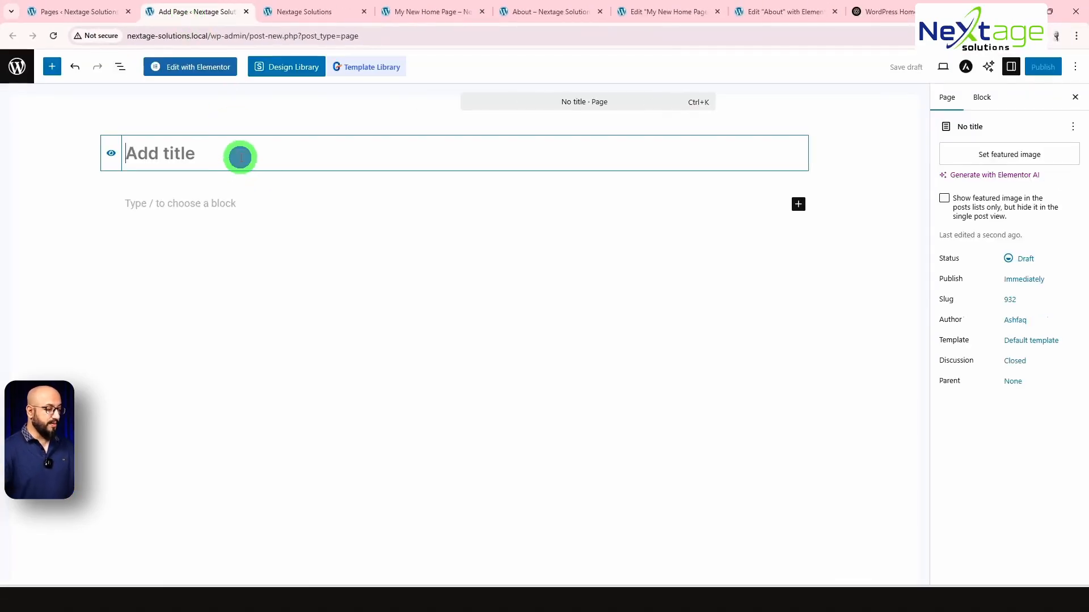
{"action": "type", "text": "rvices"}
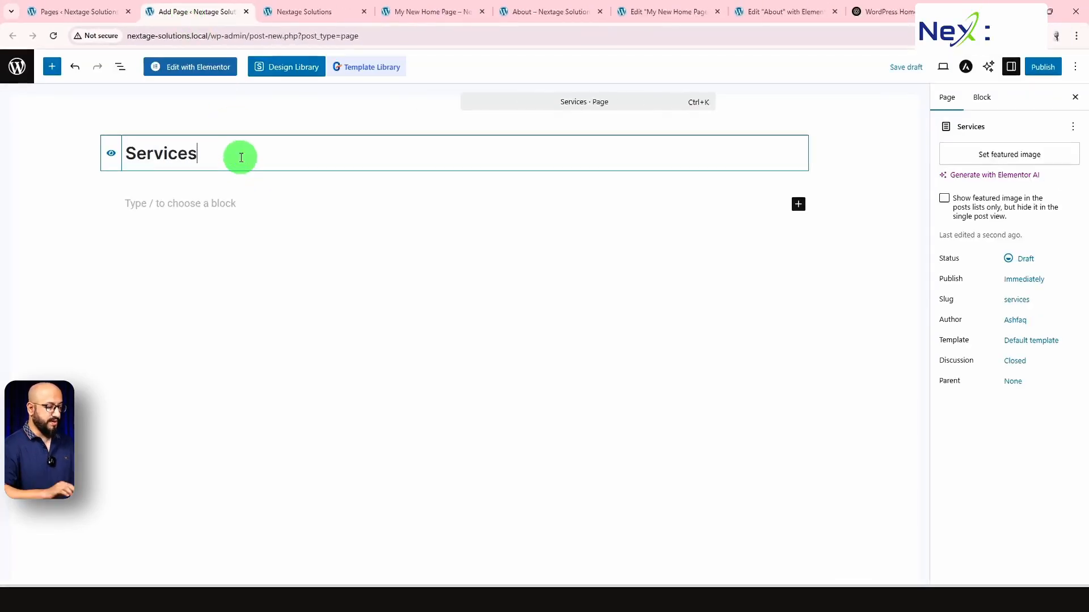
{"action": "left_click", "coordinate": [195, 78]}
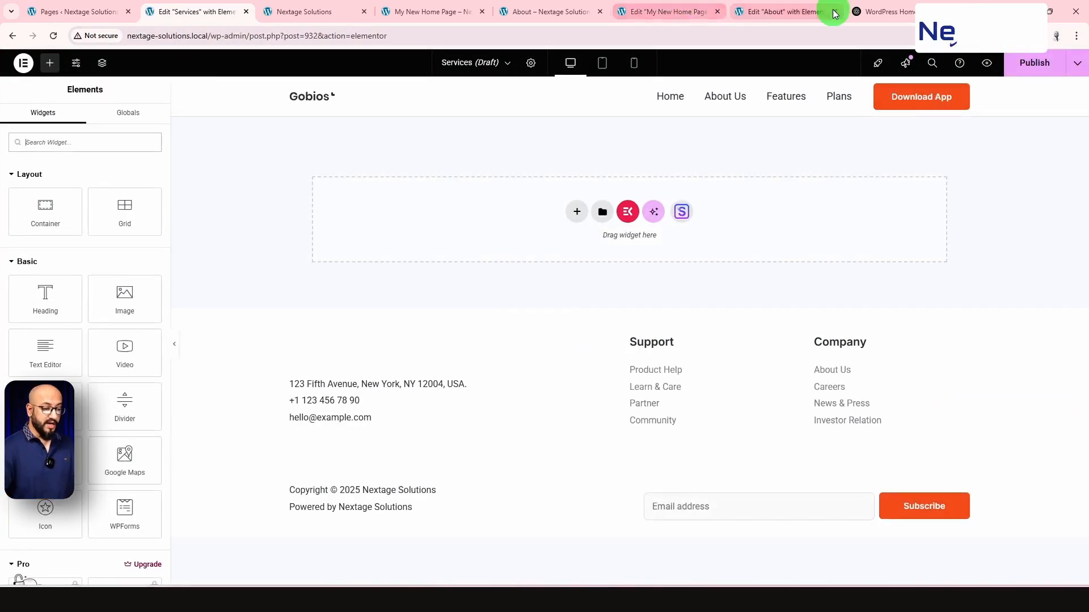
- Examine the ChatGPT website copy and the My New Home Page preview down to its WordPress services section
{"action": "left_click", "coordinate": [882, 11]}
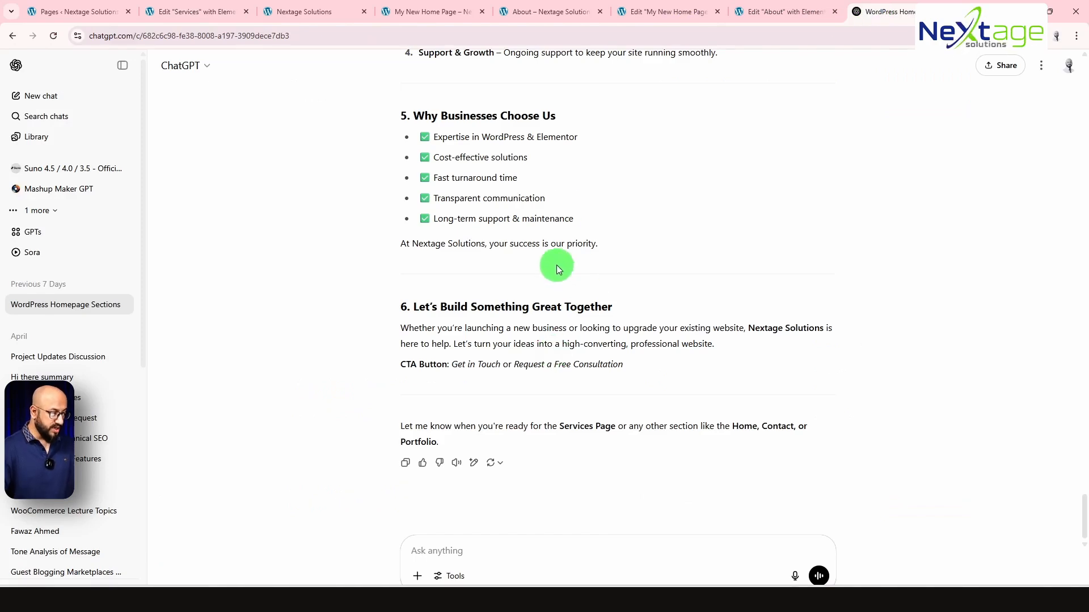
{"action": "left_click", "coordinate": [216, 16]}
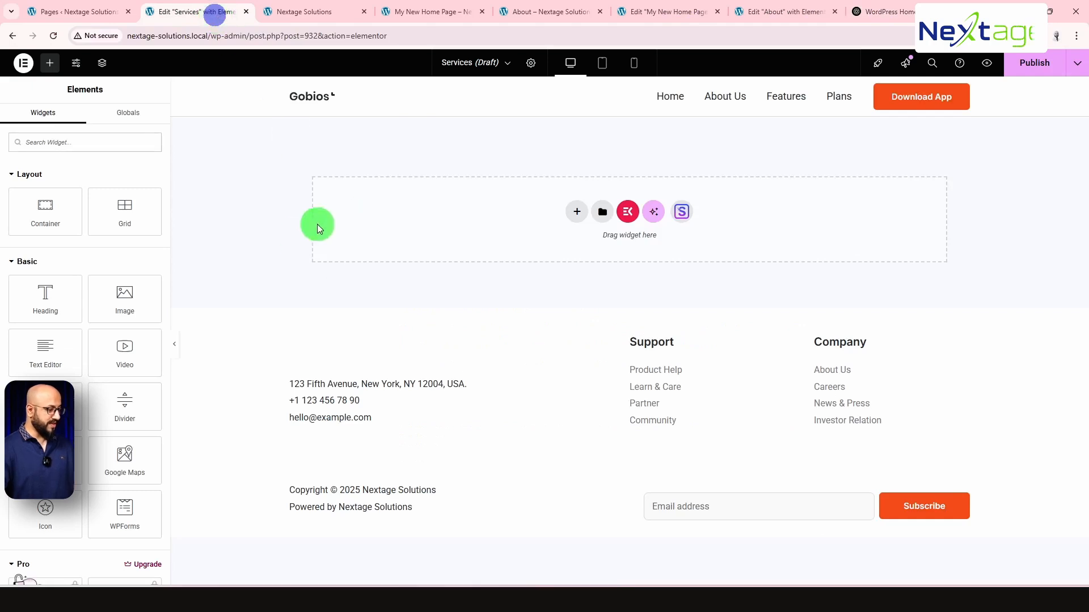
{"action": "left_click", "coordinate": [377, 10]}
{"action": "scroll", "coordinate": [628, 241], "scroll_direction": "up", "scroll_amount": 15}
{"action": "left_click_drag", "start_coordinate": [1087, 223], "coordinate": [1085, 88]}
{"action": "scroll", "coordinate": [954, 236], "scroll_direction": "down", "scroll_amount": 4}
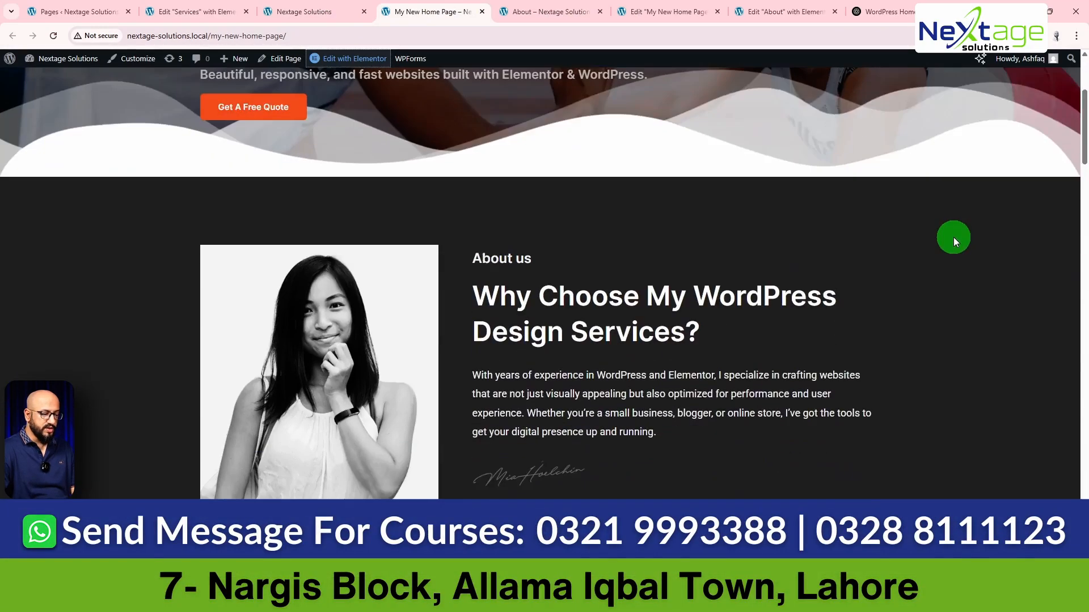
{"action": "scroll", "coordinate": [954, 237], "scroll_direction": "down", "scroll_amount": 10}
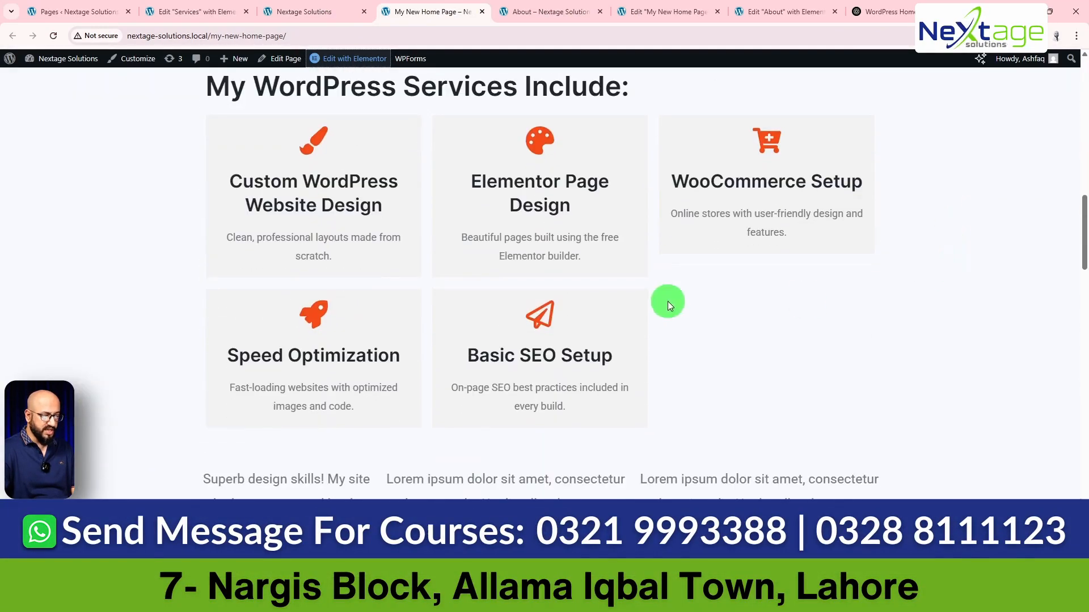
{"action": "scroll", "coordinate": [593, 277], "scroll_direction": "down", "scroll_amount": 1}
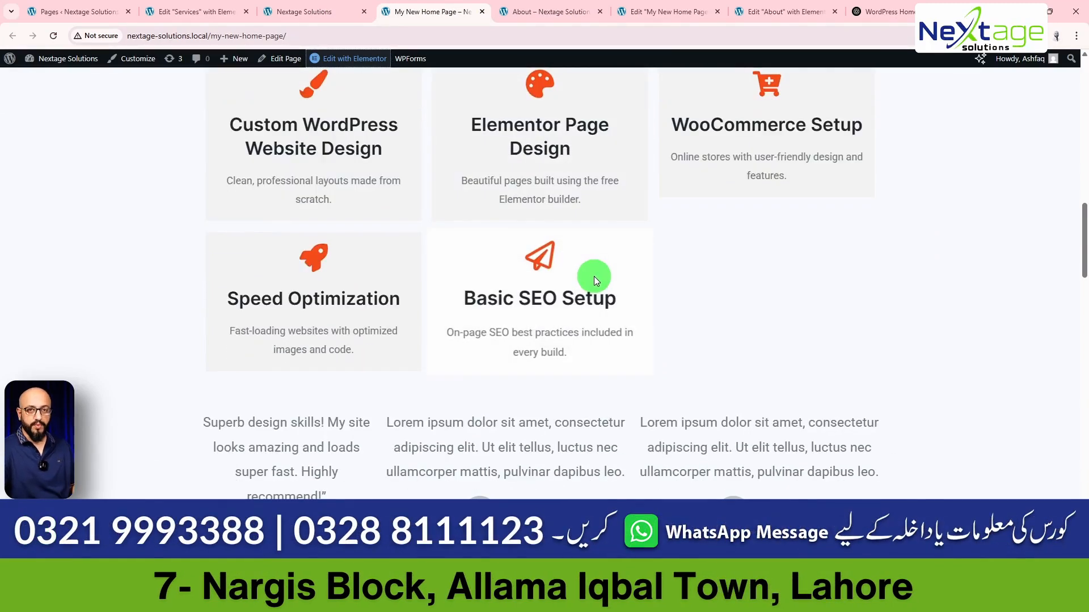
{"action": "scroll", "coordinate": [594, 277], "scroll_direction": "up", "scroll_amount": 10}
{"action": "scroll", "coordinate": [615, 124], "scroll_direction": "up", "scroll_amount": 8}
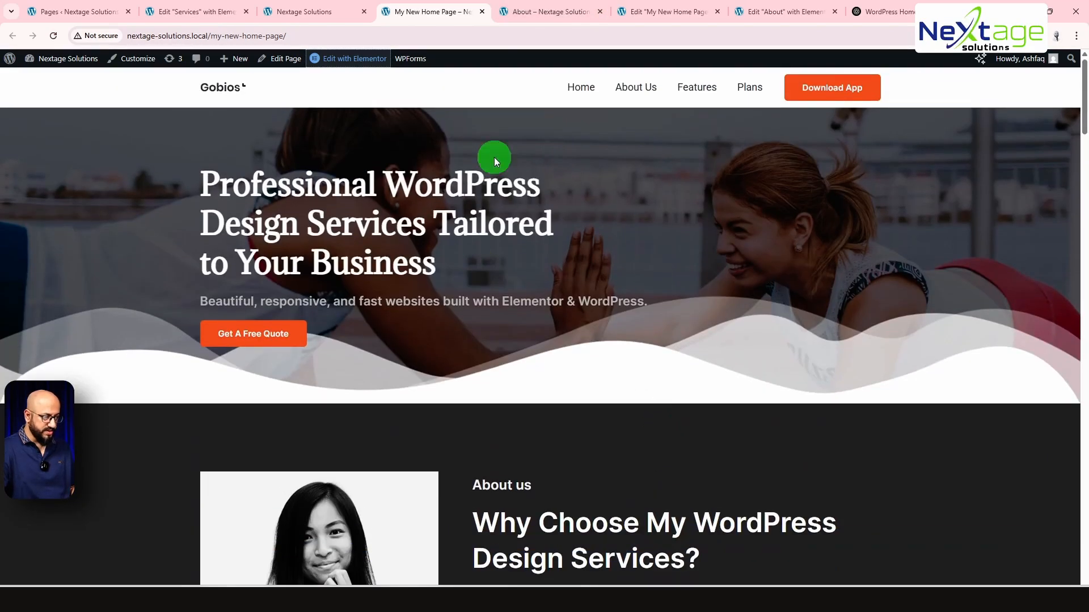
- In the About page editor, convert the About Us hero section to a container and delete the original section
{"action": "left_click", "coordinate": [771, 12]}
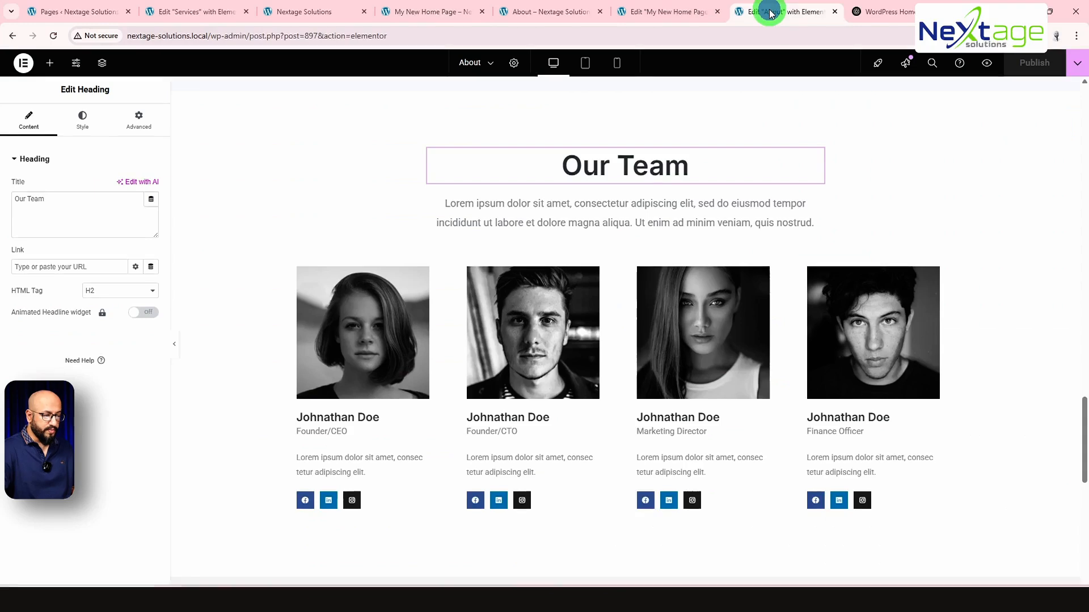
{"action": "scroll", "coordinate": [1074, 362], "scroll_direction": "up", "scroll_amount": 3}
{"action": "left_click_drag", "start_coordinate": [1084, 388], "coordinate": [1084, 114]}
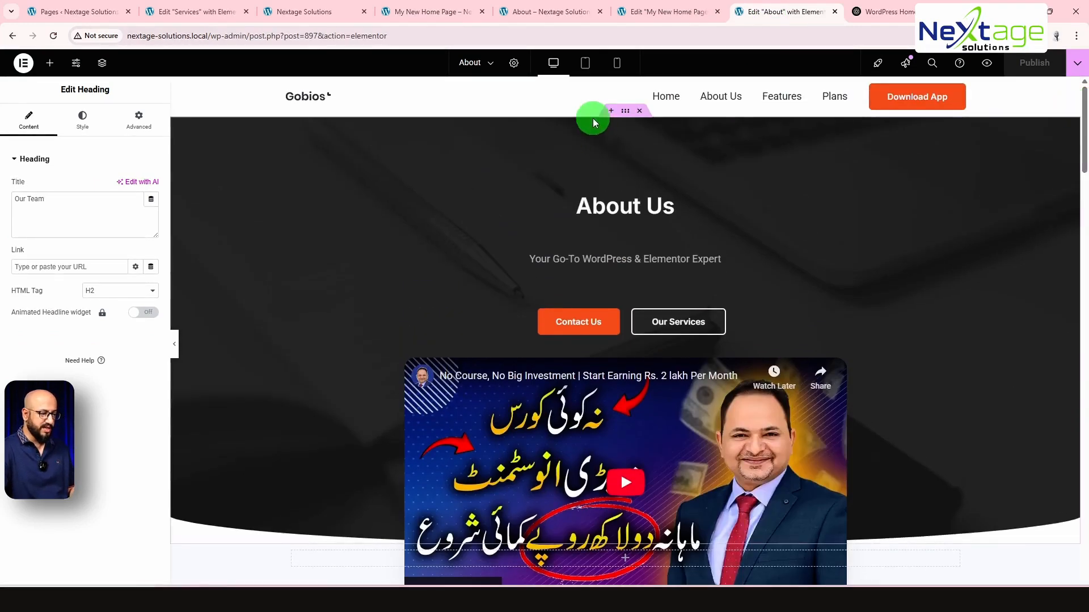
{"action": "left_click", "coordinate": [625, 112]}
{"action": "right_click", "coordinate": [625, 111]}
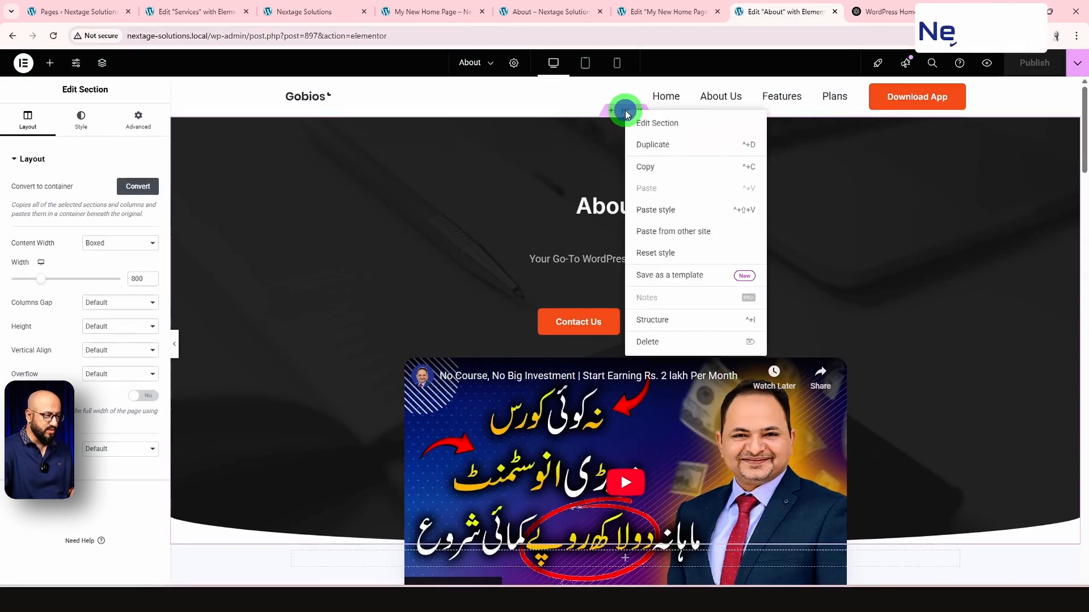
{"action": "left_click", "coordinate": [139, 187]}
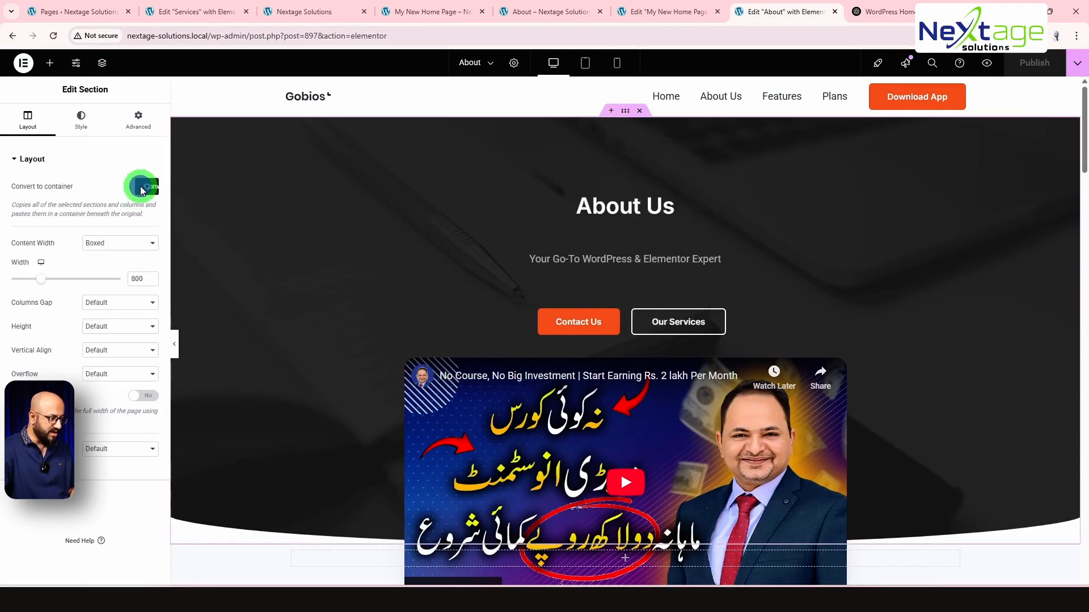
{"action": "left_click", "coordinate": [640, 113]}
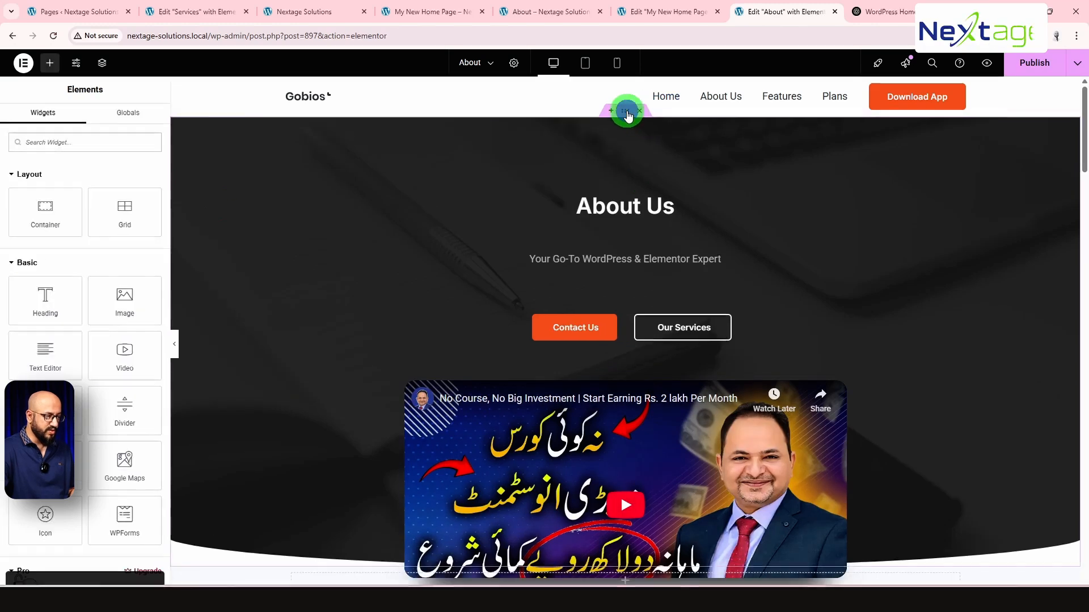
- Copy the About Us hero container from the About page and paste it into the empty Services page
{"action": "left_click", "coordinate": [626, 112]}
{"action": "right_click", "coordinate": [627, 112]}
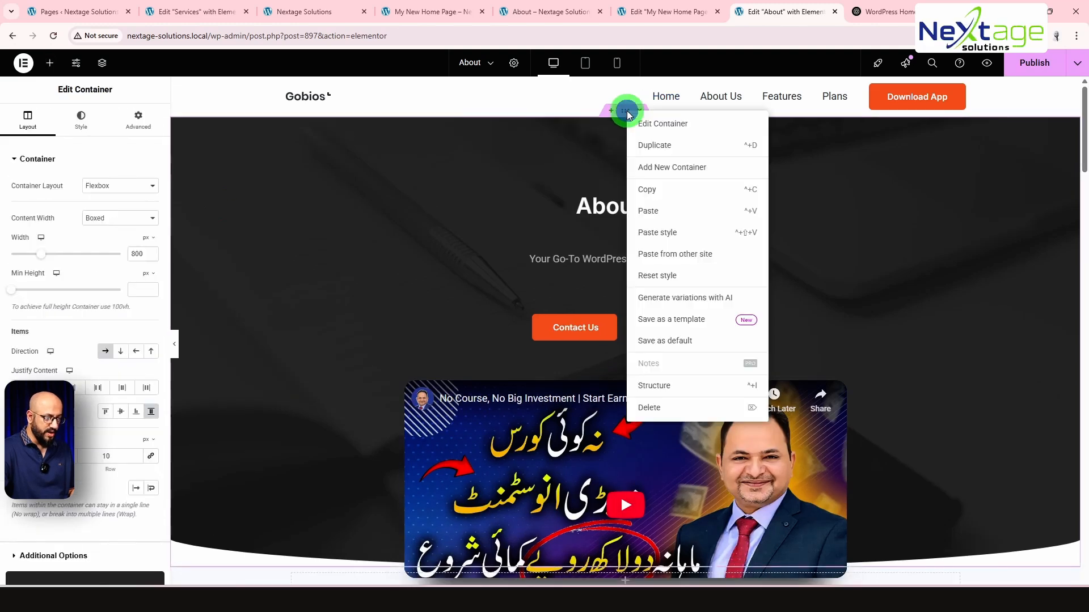
{"action": "left_click", "coordinate": [654, 189]}
{"action": "left_click", "coordinate": [214, 12]}
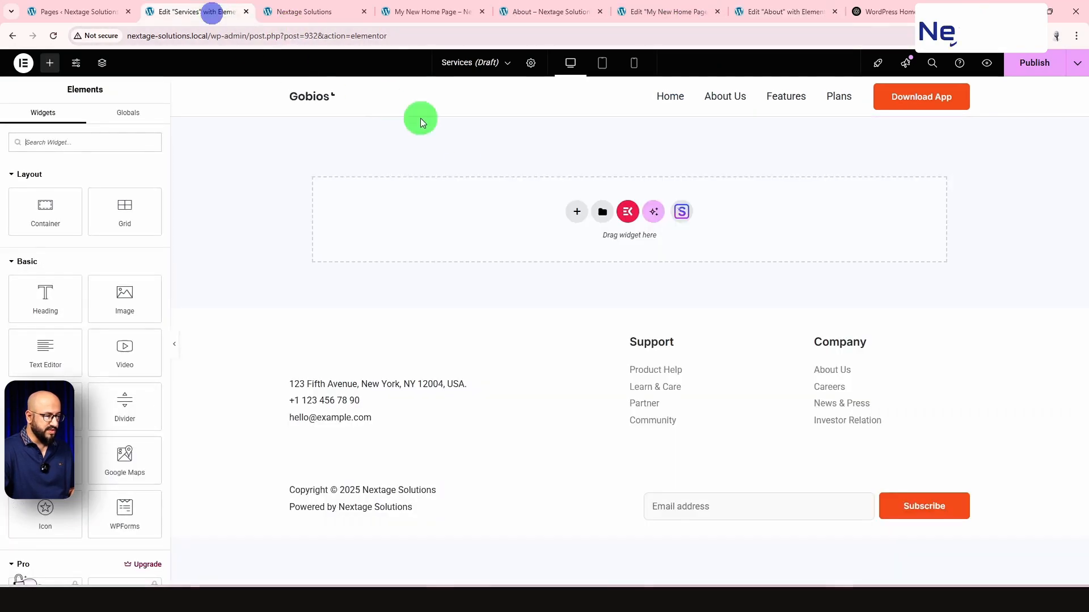
{"action": "right_click", "coordinate": [429, 199]}
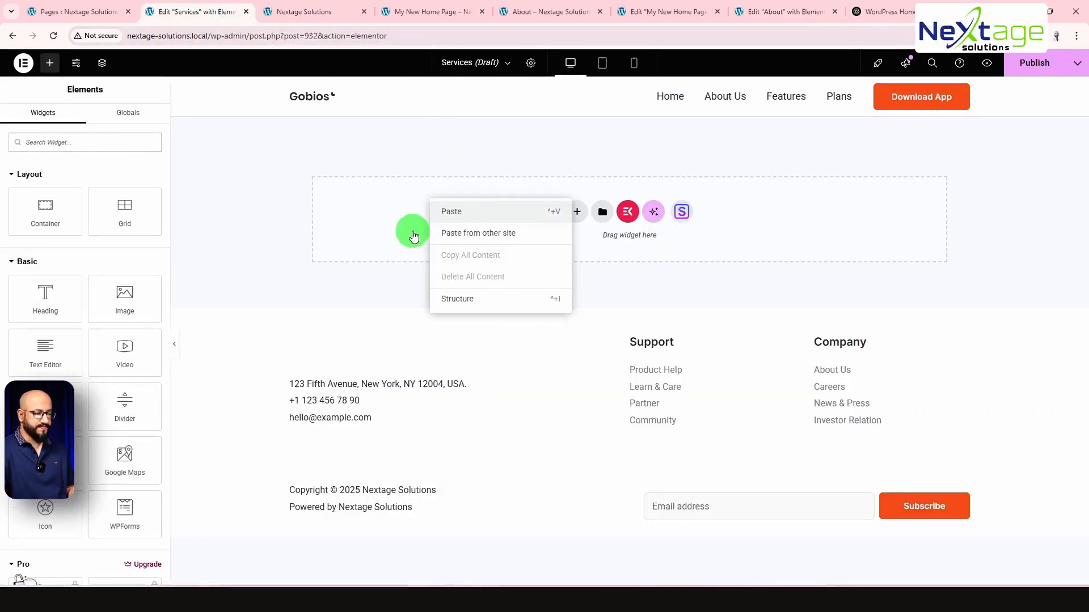
{"action": "key", "text": "ctrl+v"}
- Change the pasted hero's heading to "Services" and its subtitle to "Our Expert and Premium Service"
{"action": "left_click", "coordinate": [615, 203]}
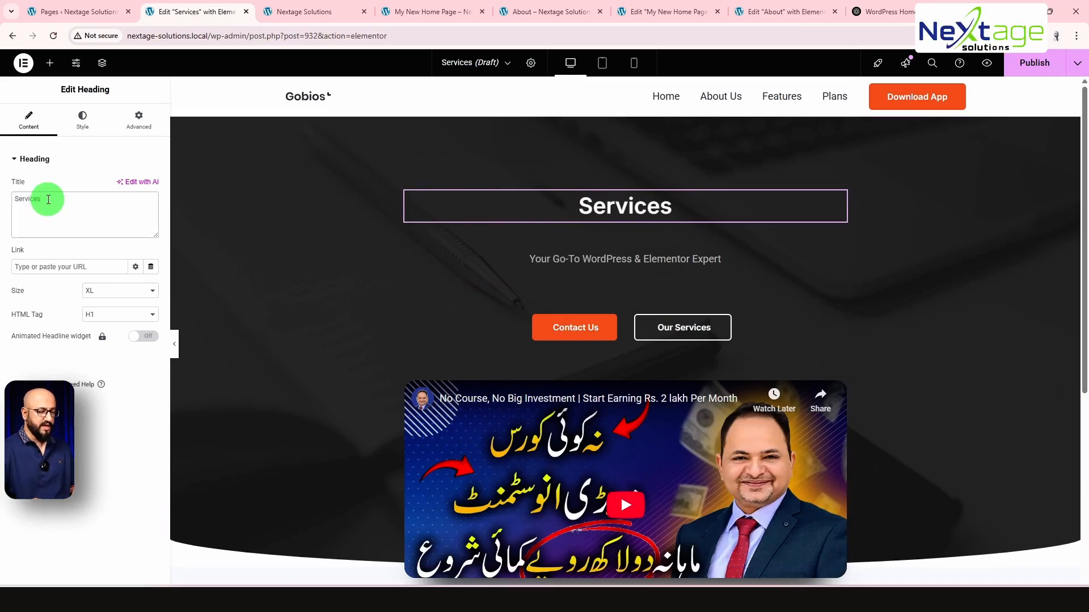
{"action": "left_click", "coordinate": [567, 258]}
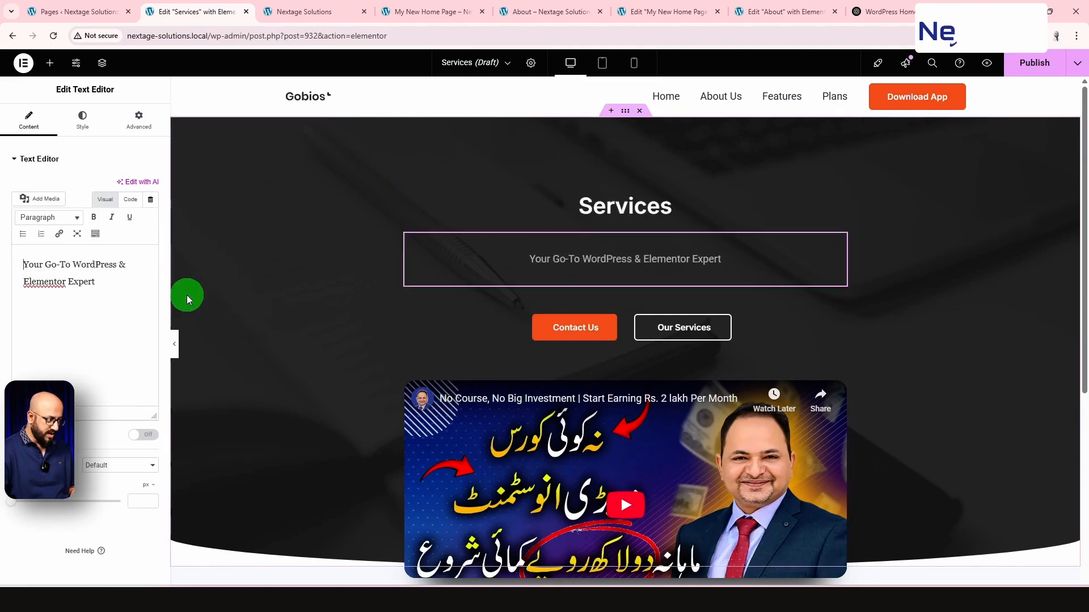
{"action": "triple_click", "coordinate": [97, 292]}
{"action": "type", "text": "Our Expert and Premium Service"}
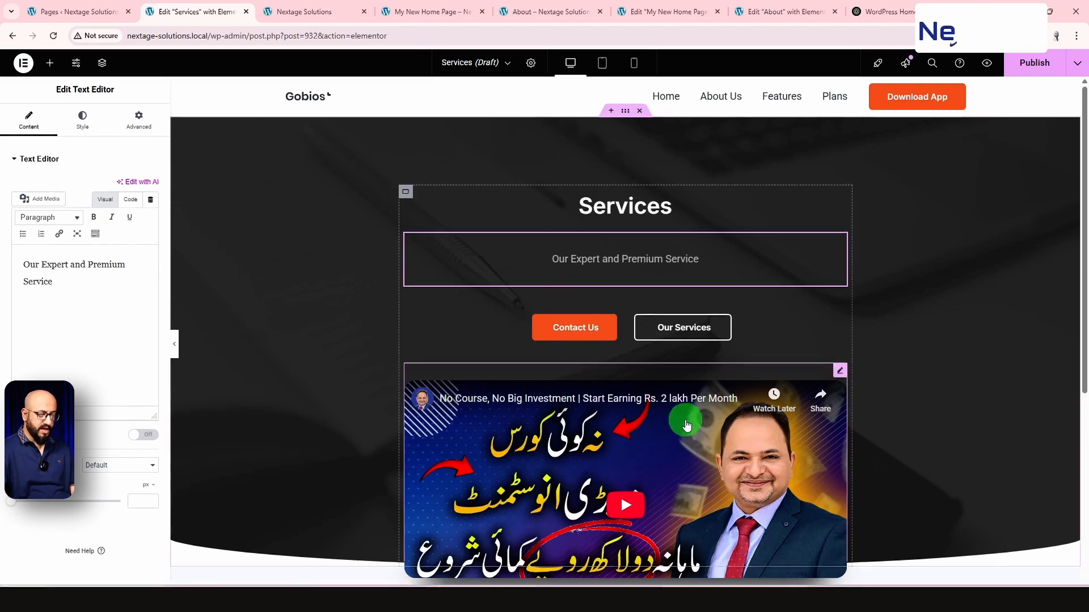
- Delete the YouTube video and the Our Services button's container from the Services page hero
{"action": "left_click", "coordinate": [840, 370]}
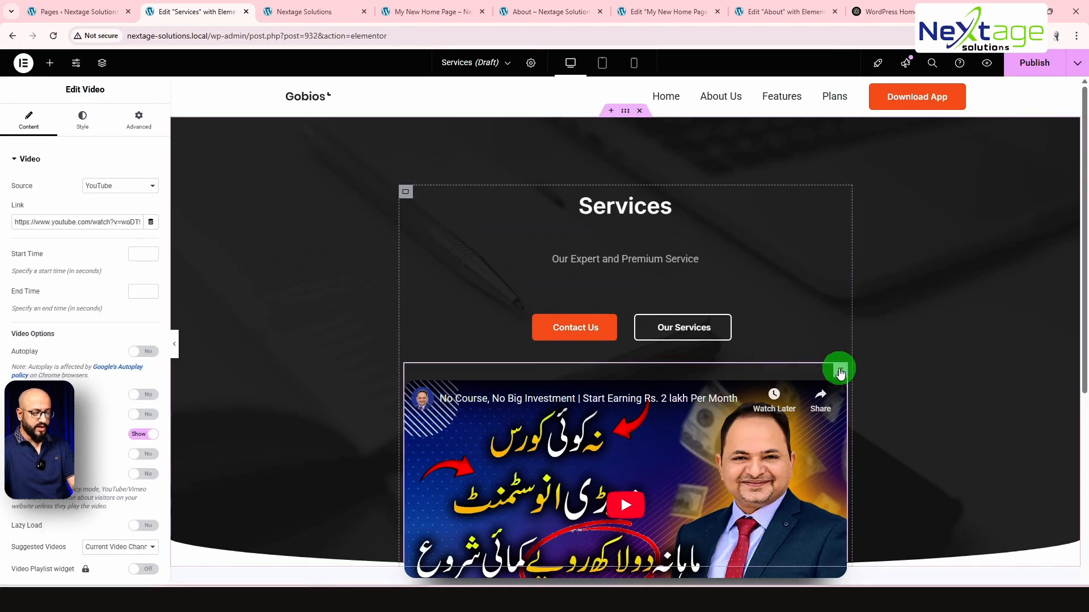
{"action": "key", "text": "Delete"}
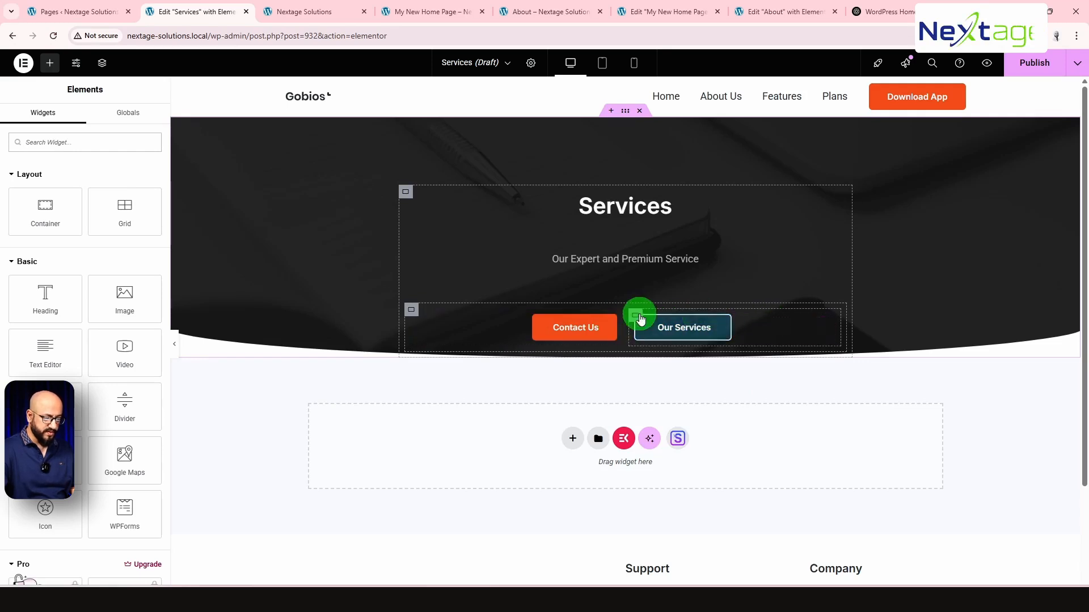
{"action": "left_click", "coordinate": [633, 315]}
{"action": "key", "text": "Delete"}
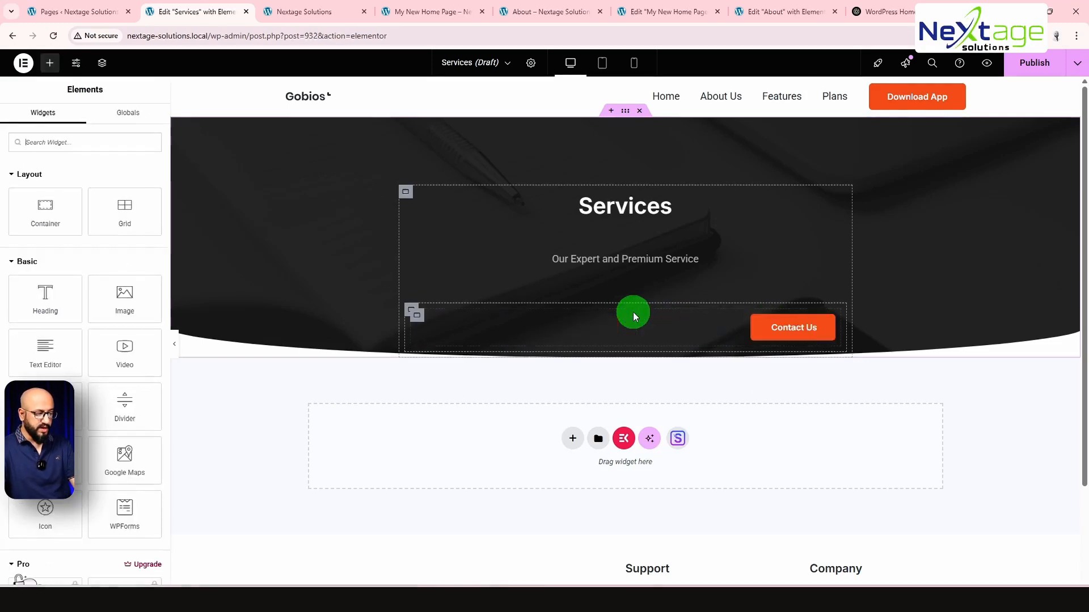
- Align the items of the Contact Us button's container to the center
{"action": "left_click", "coordinate": [430, 318]}
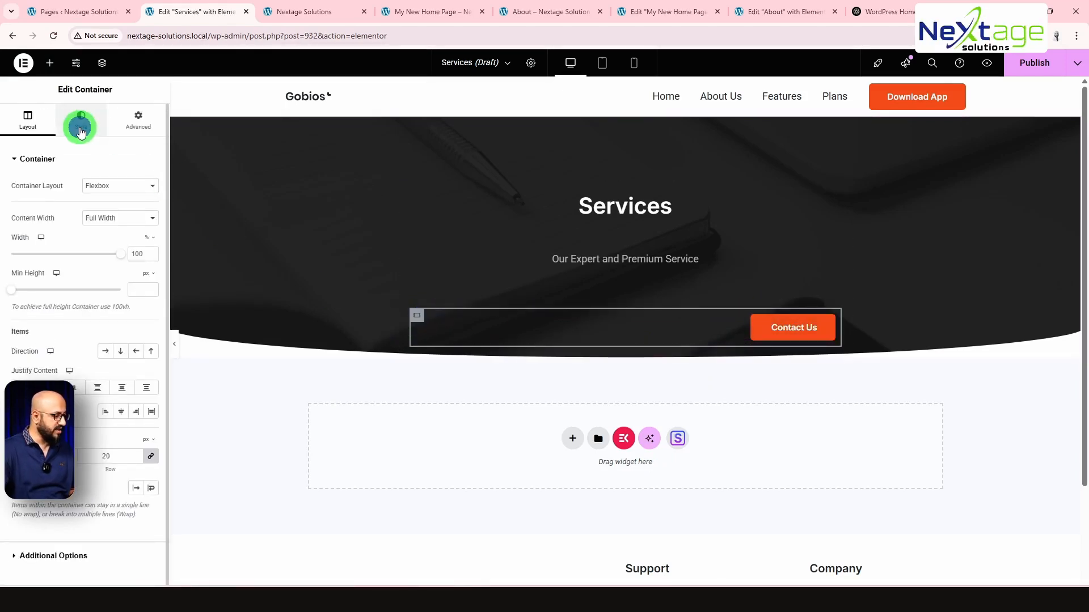
{"action": "left_click", "coordinate": [80, 130]}
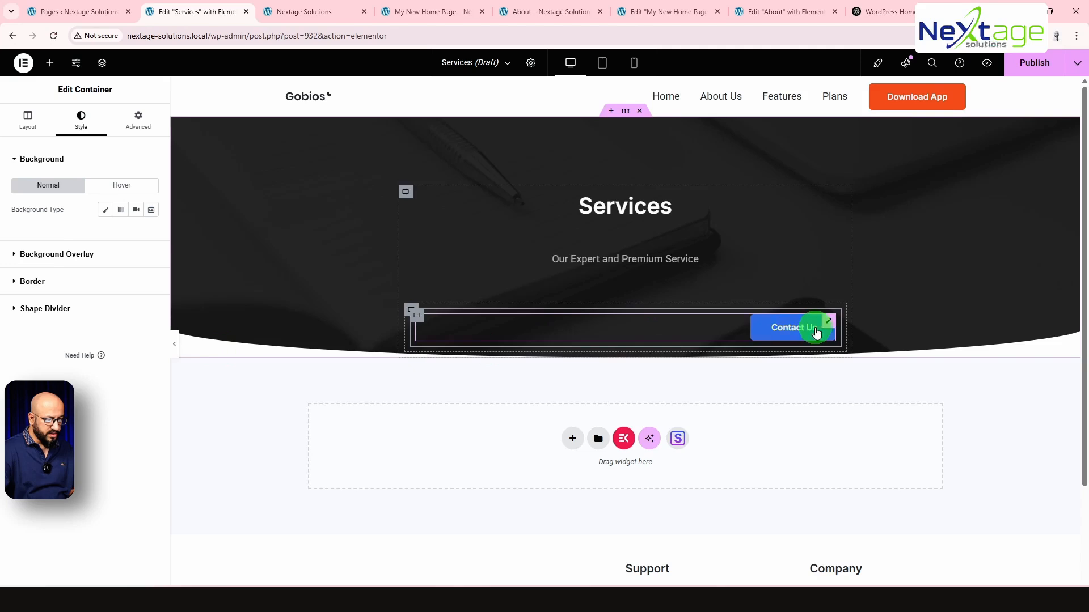
{"action": "left_click", "coordinate": [25, 123]}
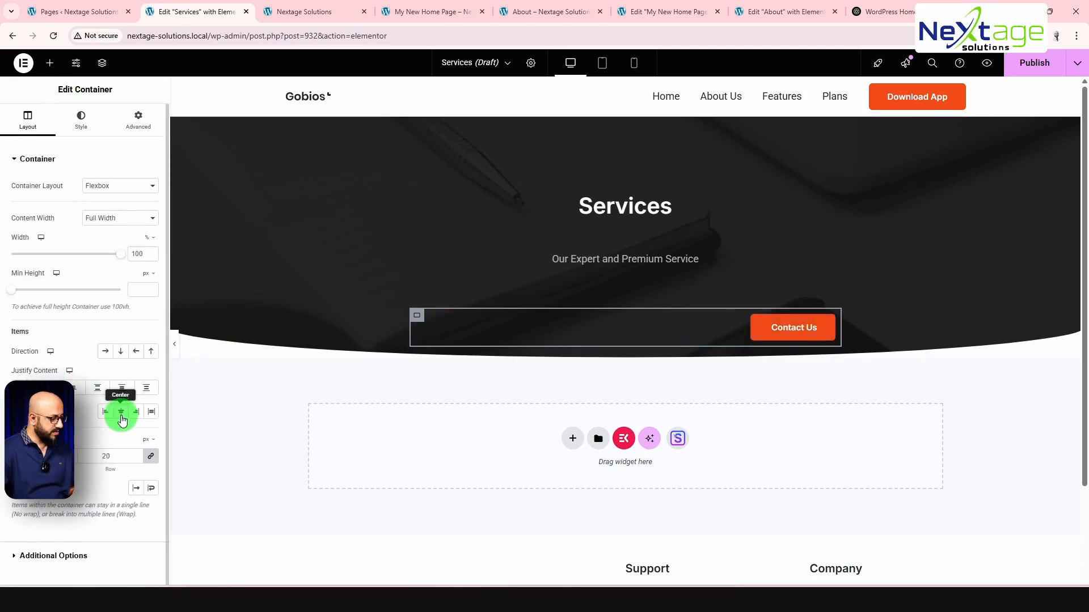
{"action": "left_click", "coordinate": [121, 413]}
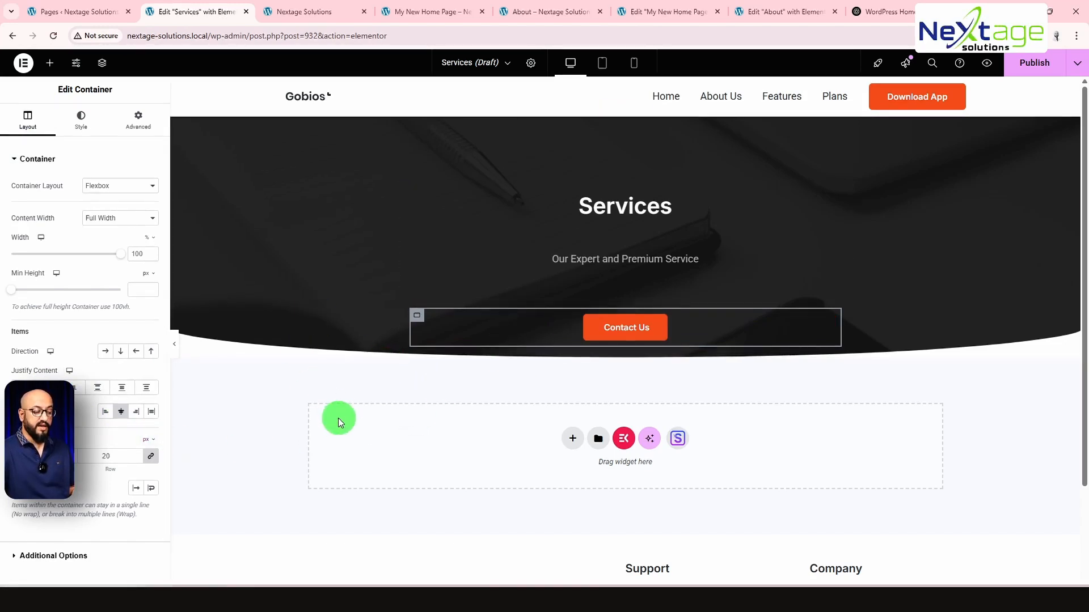
- Copy the "My WordPress Services Include:" container from the home page and paste it below the hero on the Services page
{"action": "left_click", "coordinate": [668, 11]}
{"action": "left_click", "coordinate": [464, 283]}
{"action": "scroll", "coordinate": [488, 272], "scroll_direction": "up", "scroll_amount": 12}
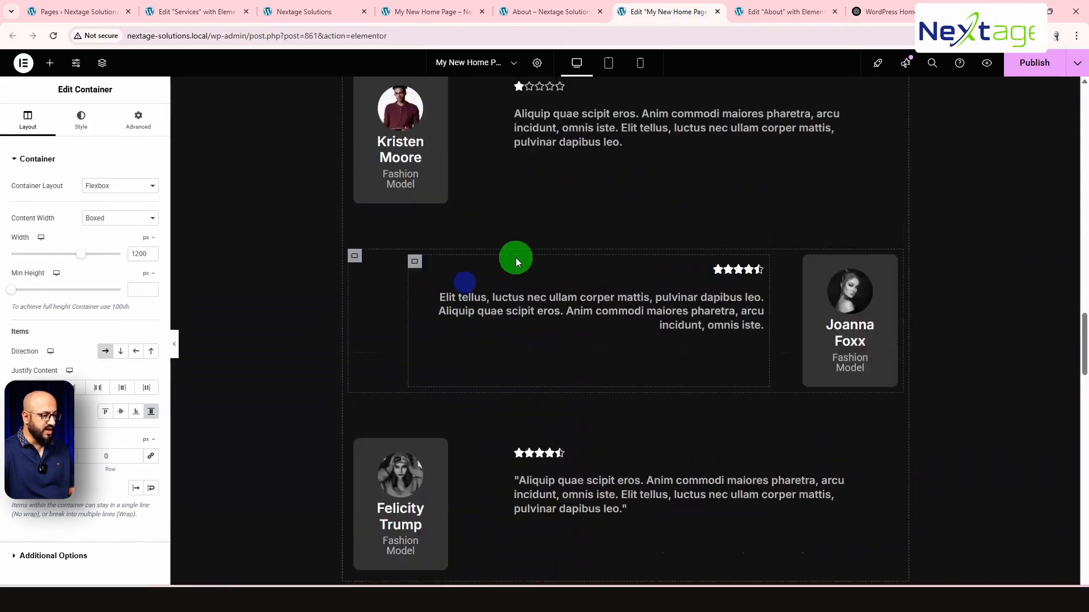
{"action": "scroll", "coordinate": [534, 230], "scroll_direction": "up", "scroll_amount": 8}
{"action": "scroll", "coordinate": [552, 219], "scroll_direction": "down", "scroll_amount": 3}
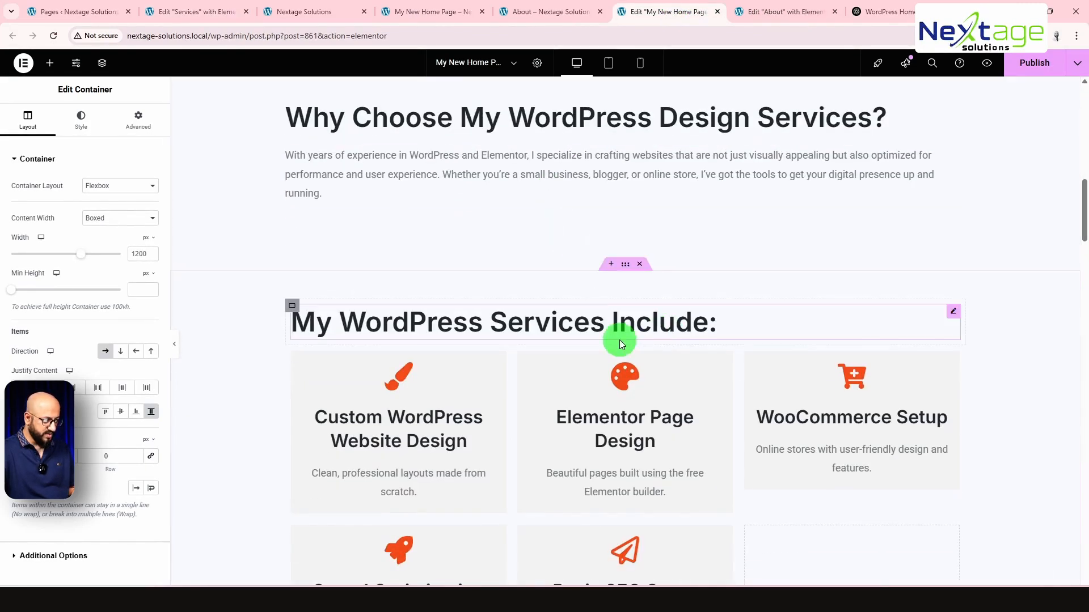
{"action": "right_click", "coordinate": [624, 265]}
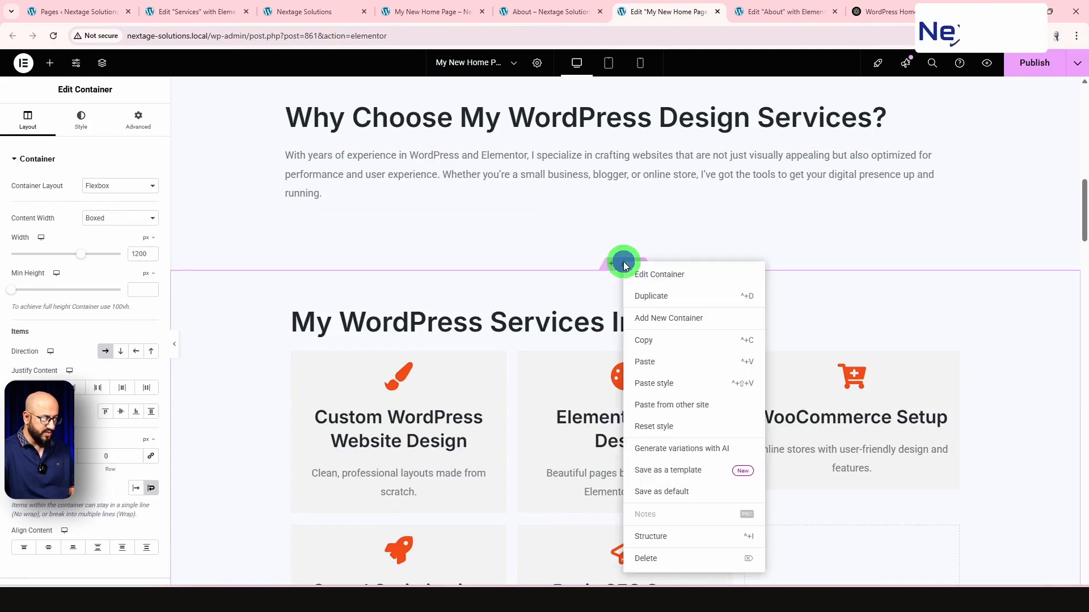
{"action": "left_click", "coordinate": [663, 346]}
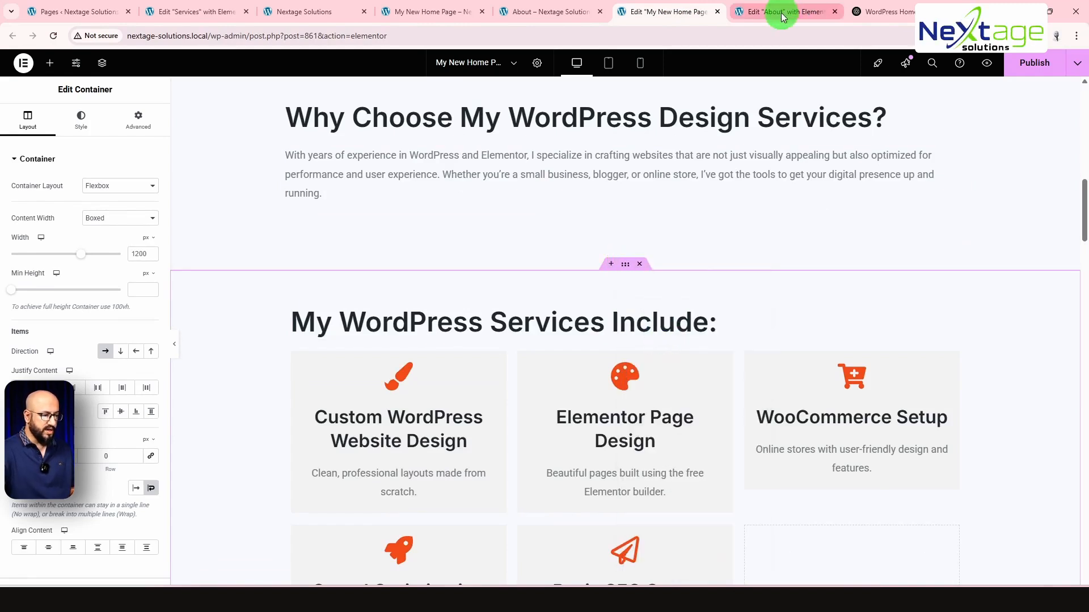
{"action": "left_click", "coordinate": [199, 12]}
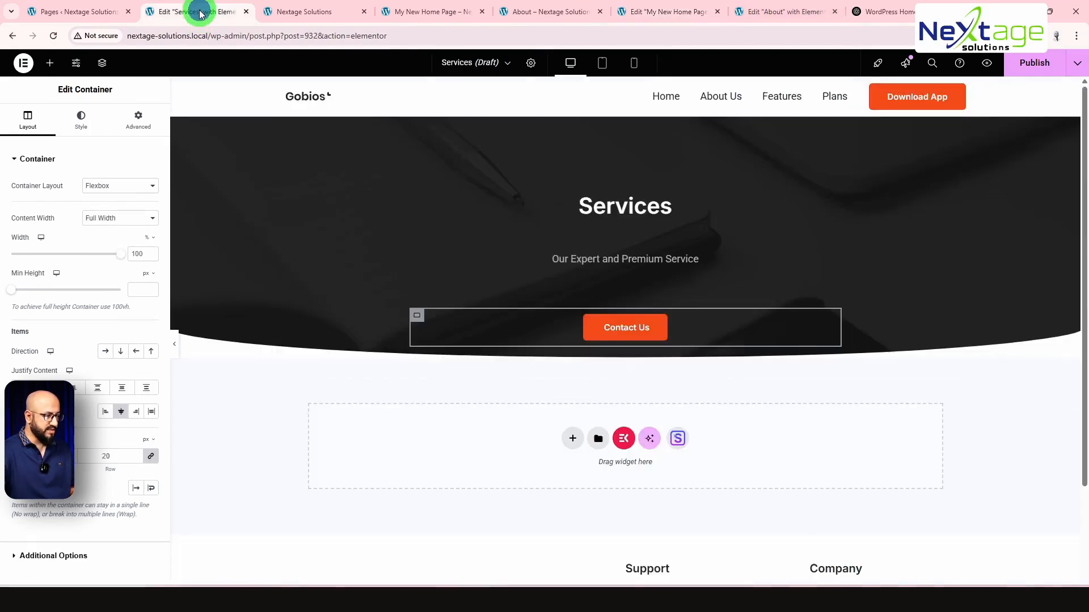
{"action": "right_click", "coordinate": [459, 446]}
{"action": "left_click", "coordinate": [480, 459]}
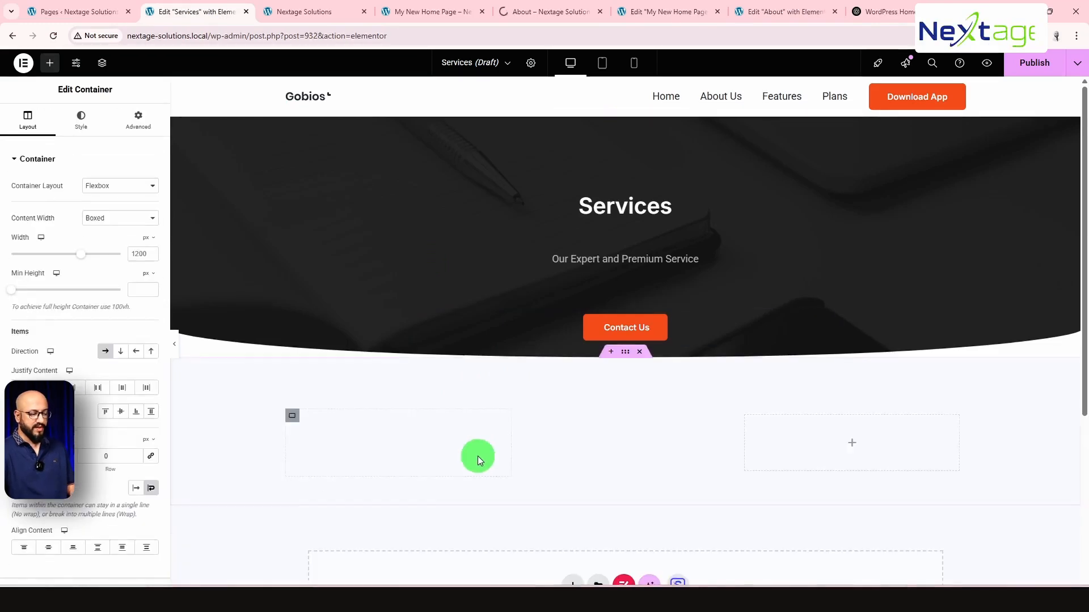
{"action": "scroll", "coordinate": [475, 416], "scroll_direction": "down", "scroll_amount": 4}
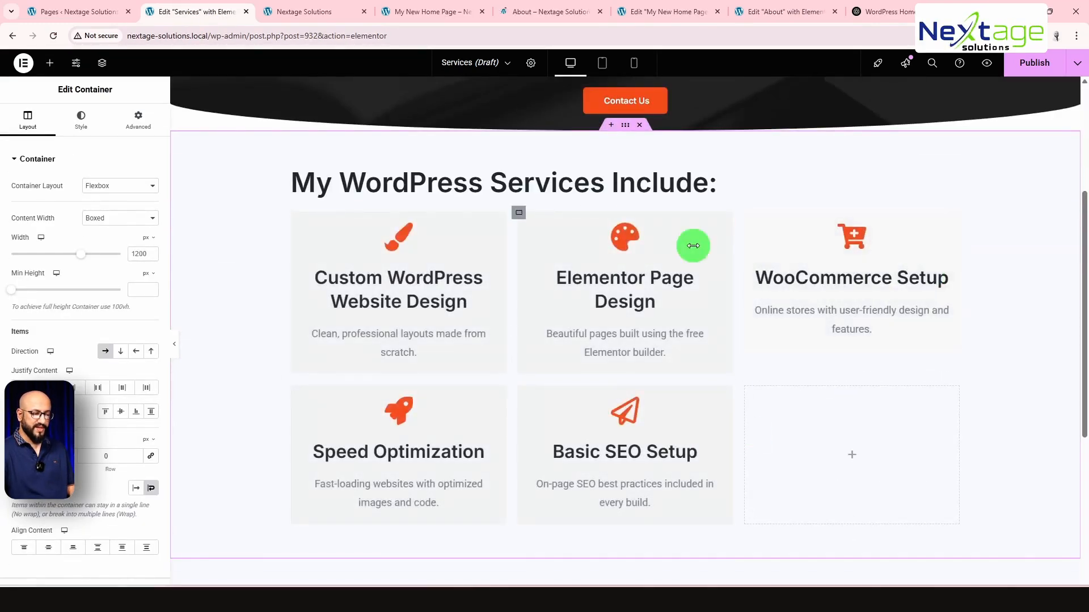
- Set the pasted services container's top padding to 100 px and change its heading to "Our WordPress Services Include:"
{"action": "left_click", "coordinate": [138, 117]}
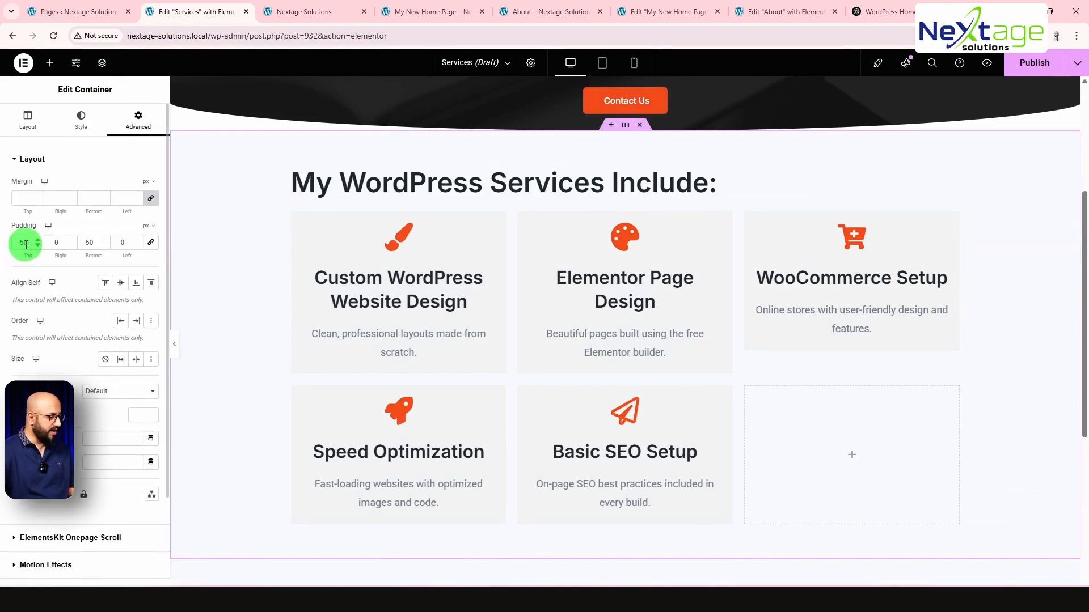
{"action": "type", "text": "100"}
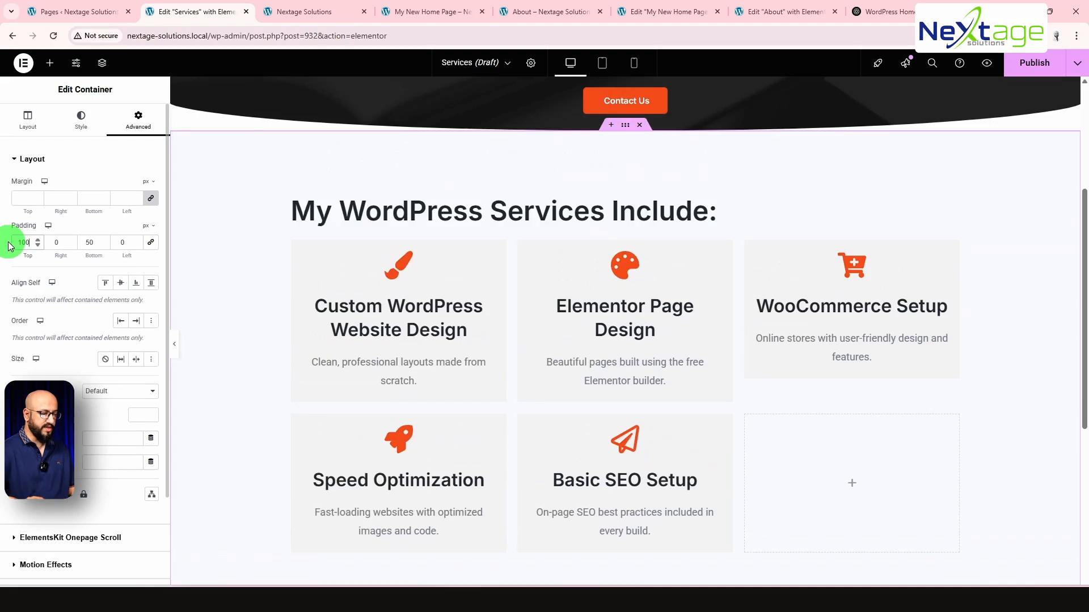
{"action": "left_click", "coordinate": [326, 215]}
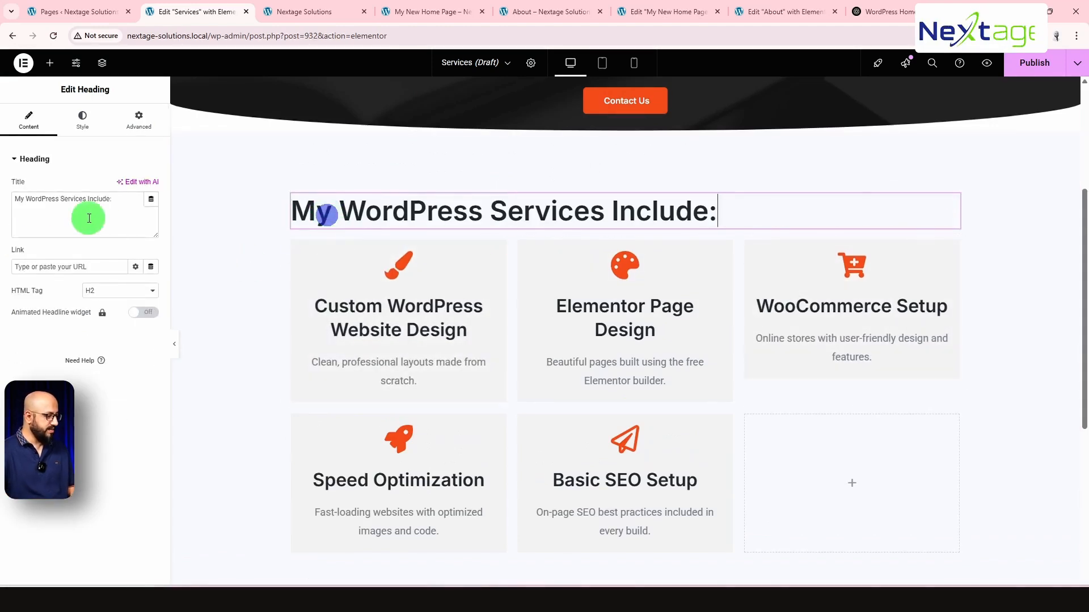
{"action": "left_click", "coordinate": [26, 199]}
{"action": "type", "text": "Our"}
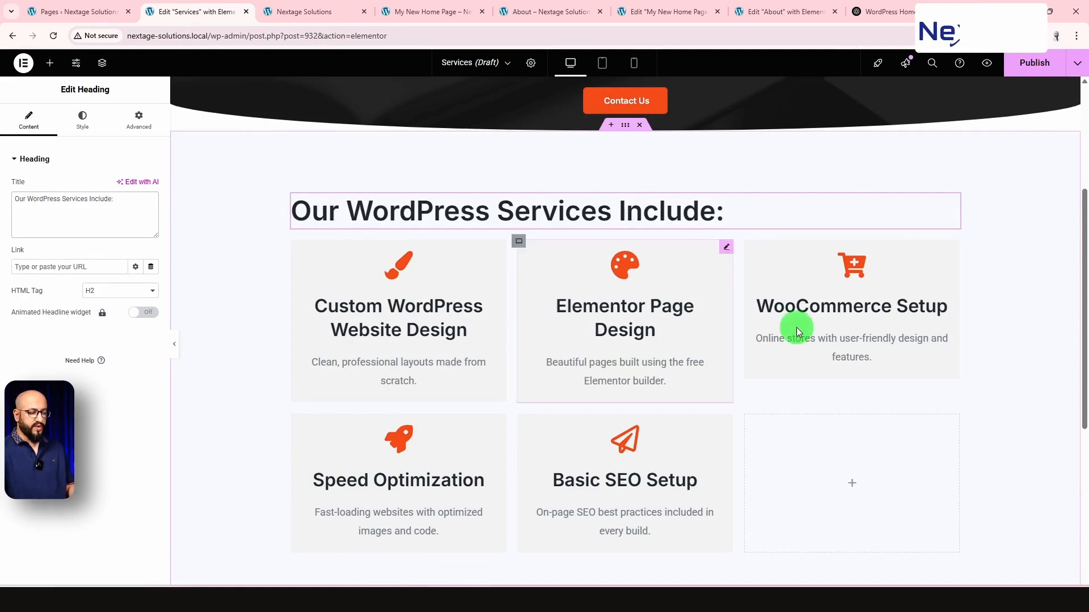
{"action": "scroll", "coordinate": [1029, 460], "scroll_direction": "down", "scroll_amount": 3}
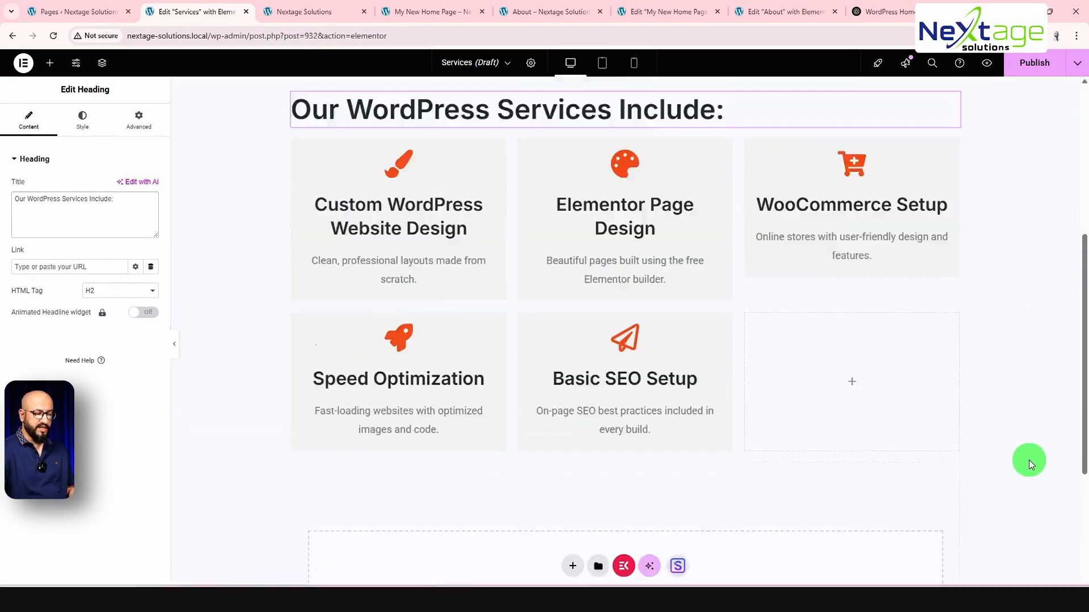
{"action": "scroll", "coordinate": [1028, 461], "scroll_direction": "up", "scroll_amount": 7}
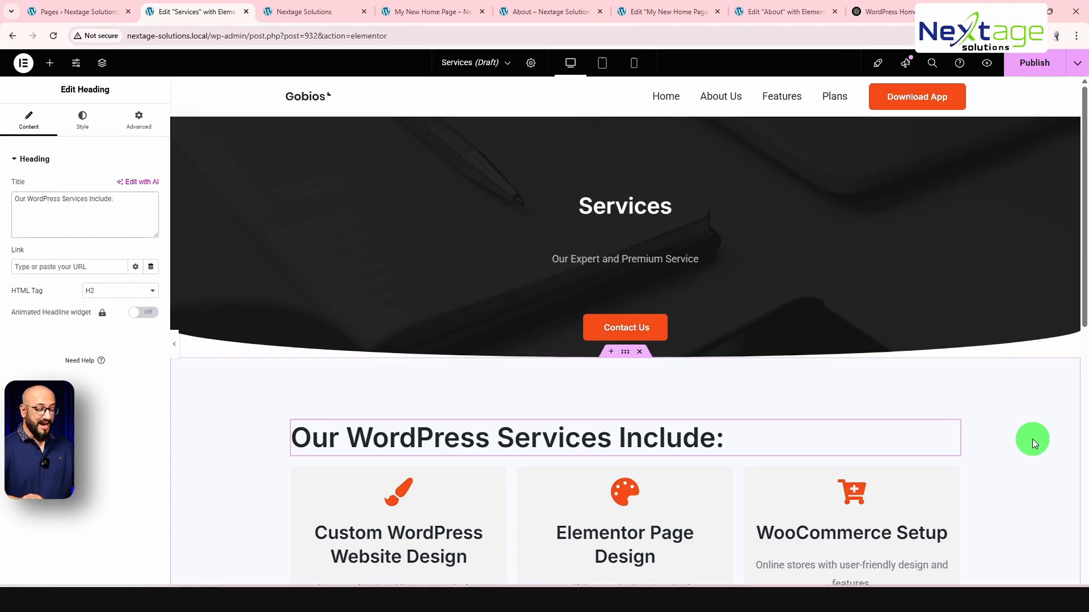
{"action": "scroll", "coordinate": [941, 522], "scroll_direction": "down", "scroll_amount": 3}
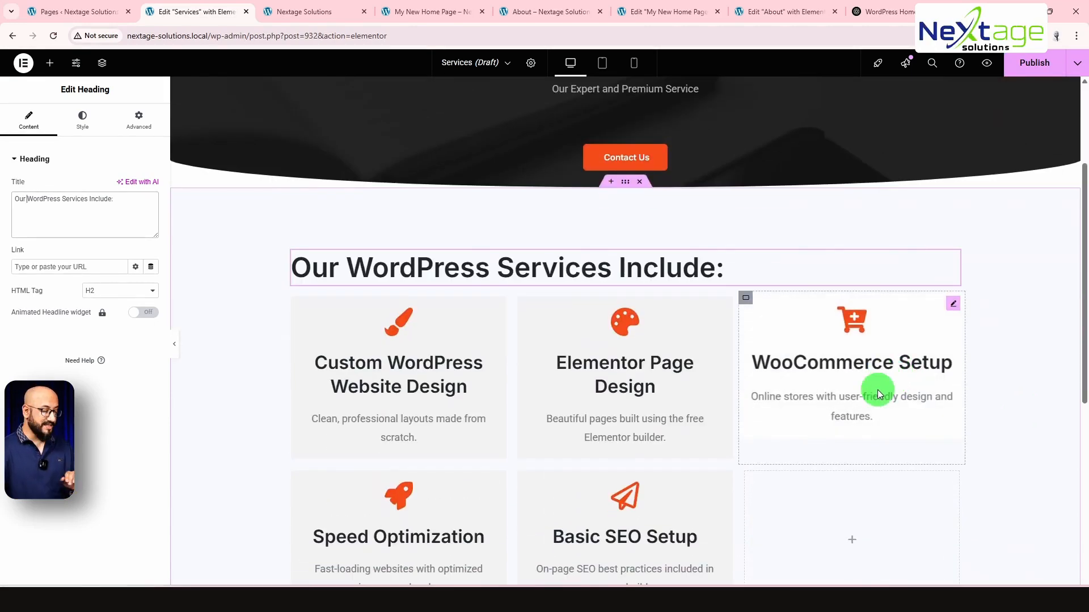
{"action": "scroll", "coordinate": [632, 348], "scroll_direction": "down", "scroll_amount": 2}
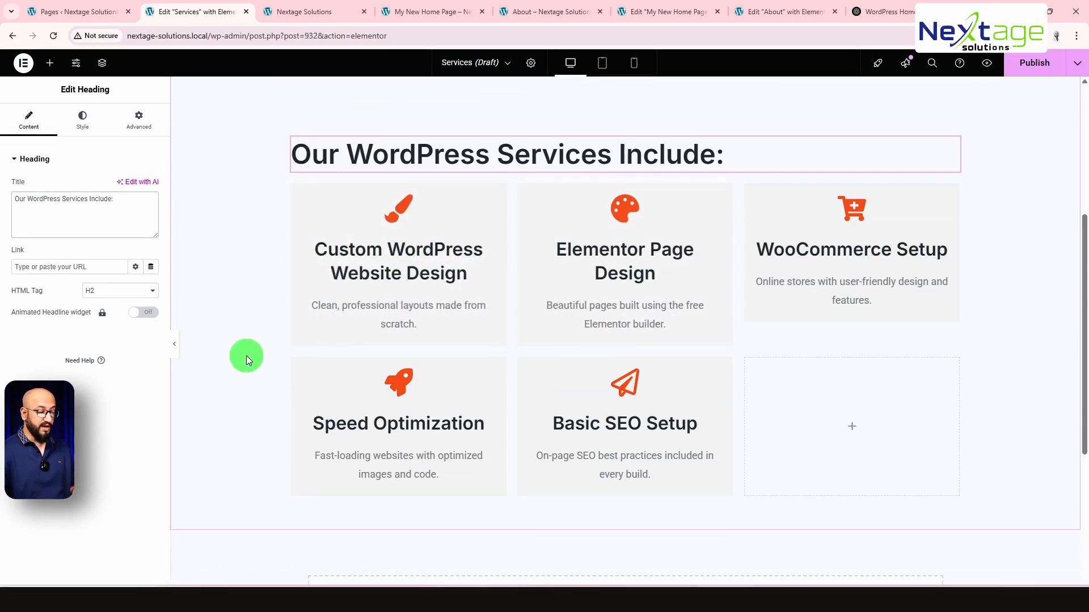
- Copy the "Let's Build Something Great Together" container from the About page and paste it below the services section on the Services page
{"action": "left_click", "coordinate": [774, 12]}
{"action": "scroll", "coordinate": [652, 312], "scroll_direction": "down", "scroll_amount": 10}
{"action": "scroll", "coordinate": [695, 354], "scroll_direction": "down", "scroll_amount": 15}
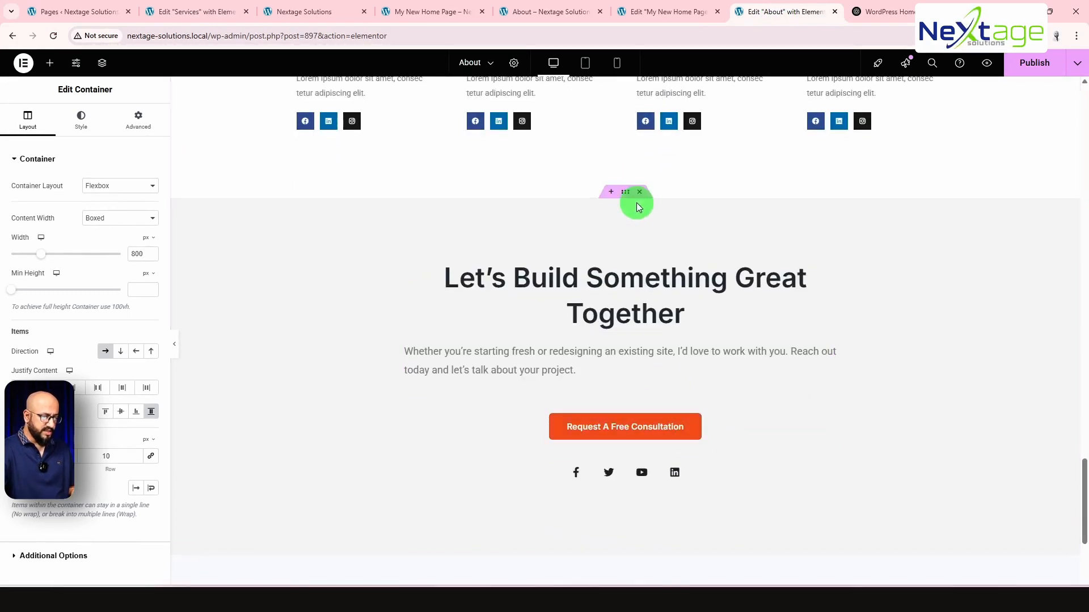
{"action": "left_click", "coordinate": [625, 193]}
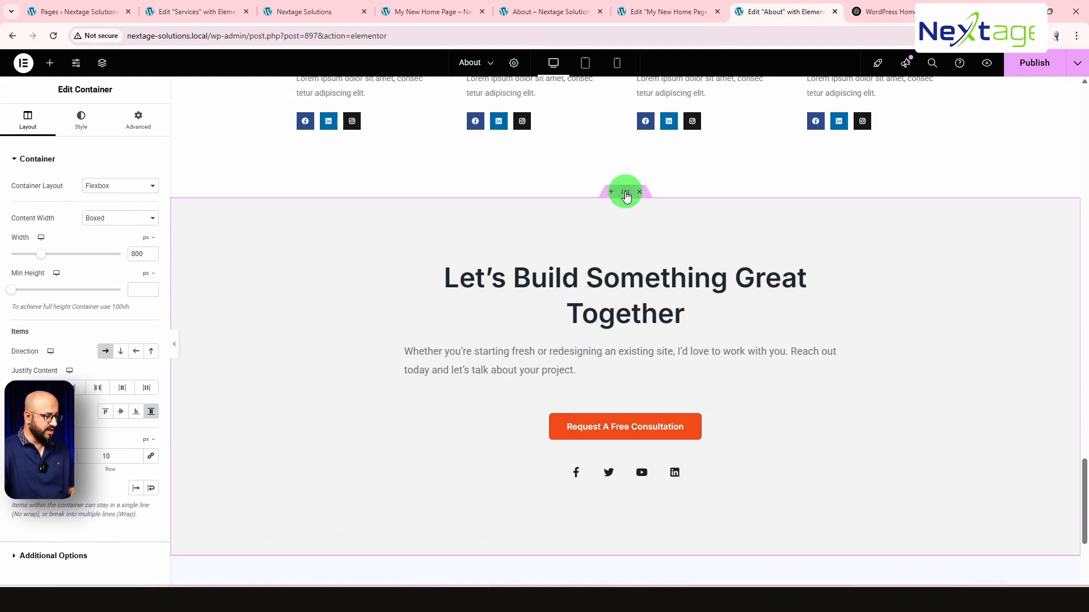
{"action": "right_click", "coordinate": [627, 197]}
{"action": "left_click", "coordinate": [647, 269]}
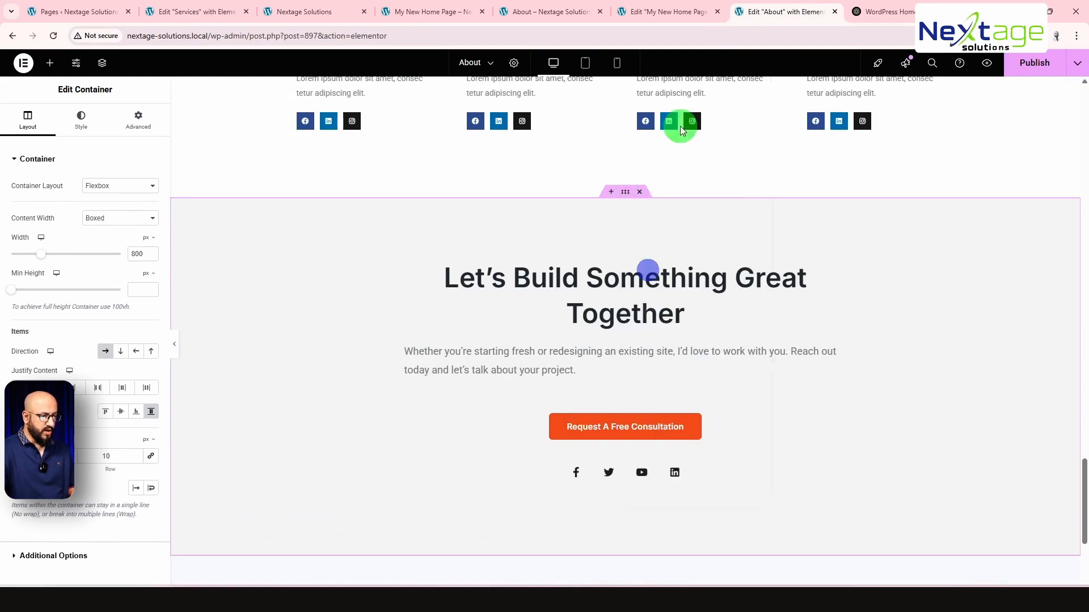
{"action": "left_click", "coordinate": [195, 12]}
{"action": "scroll", "coordinate": [603, 377], "scroll_direction": "down", "scroll_amount": 5}
{"action": "right_click", "coordinate": [491, 305]}
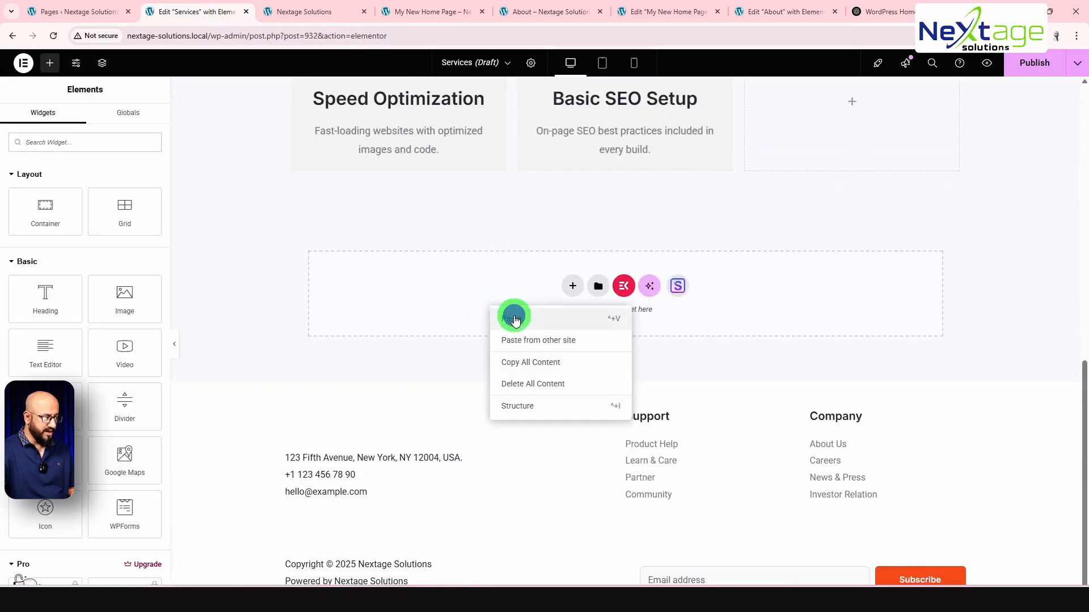
{"action": "left_click", "coordinate": [511, 318]}
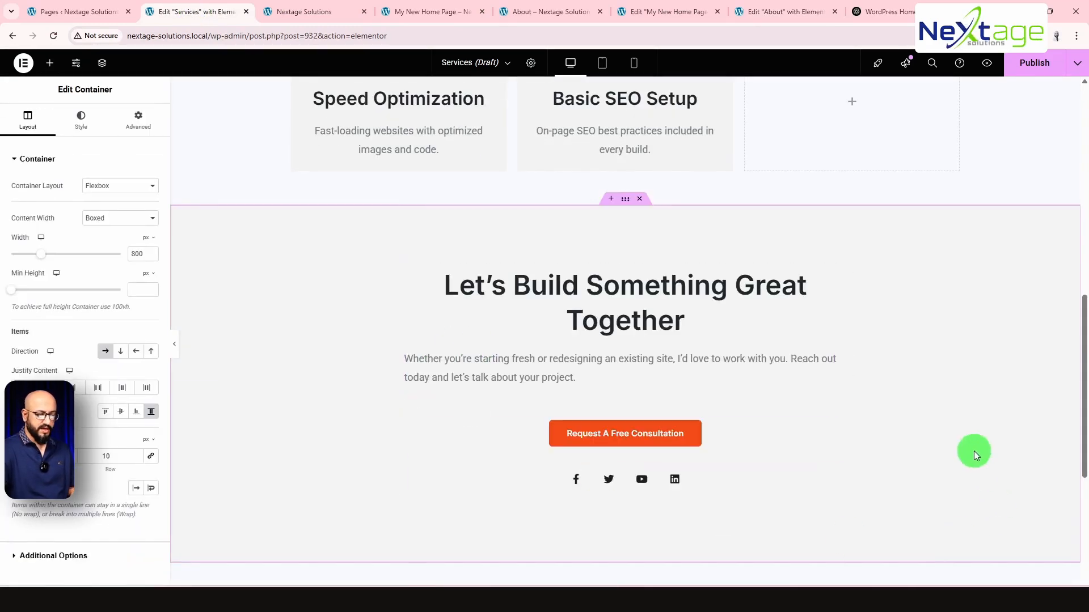
- Add a Button widget below the Custom WordPress Website Design icon box
{"action": "scroll", "coordinate": [989, 482], "scroll_direction": "up", "scroll_amount": 10}
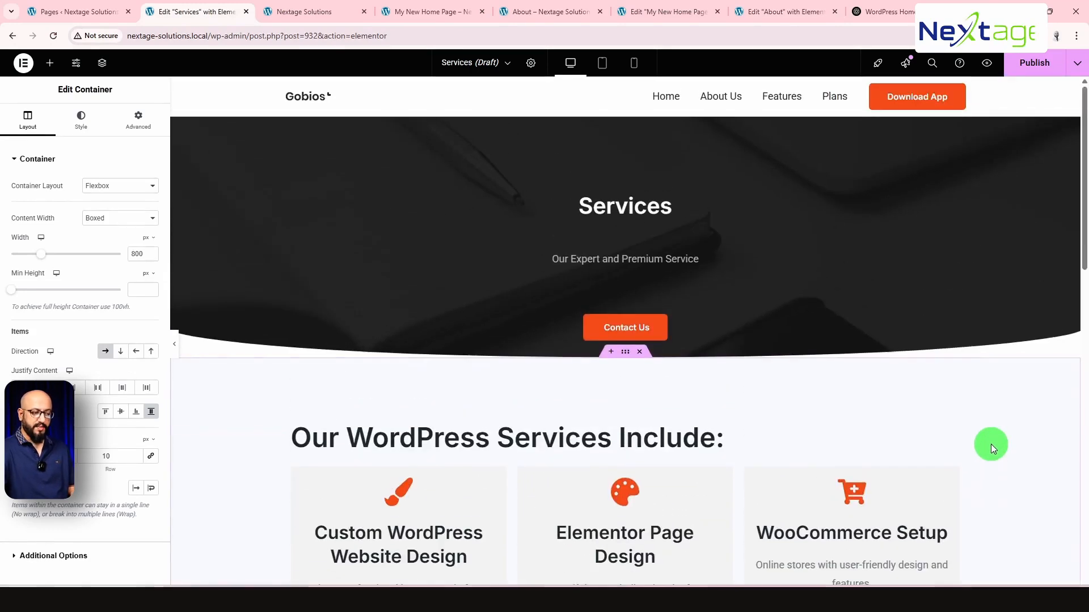
{"action": "scroll", "coordinate": [991, 440], "scroll_direction": "down", "scroll_amount": 5}
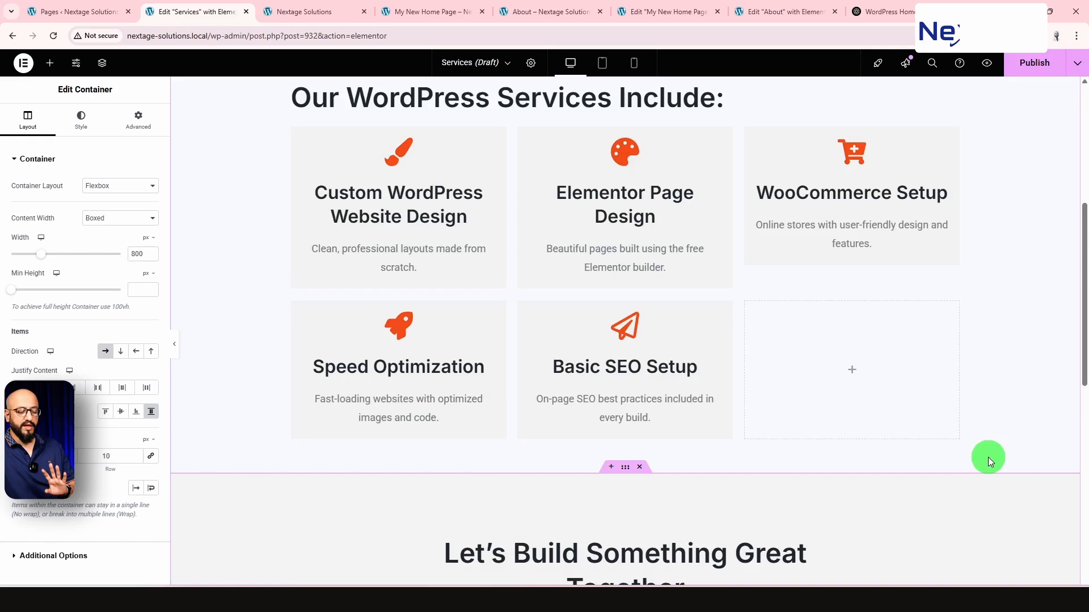
{"action": "scroll", "coordinate": [391, 369], "scroll_direction": "up", "scroll_amount": 2}
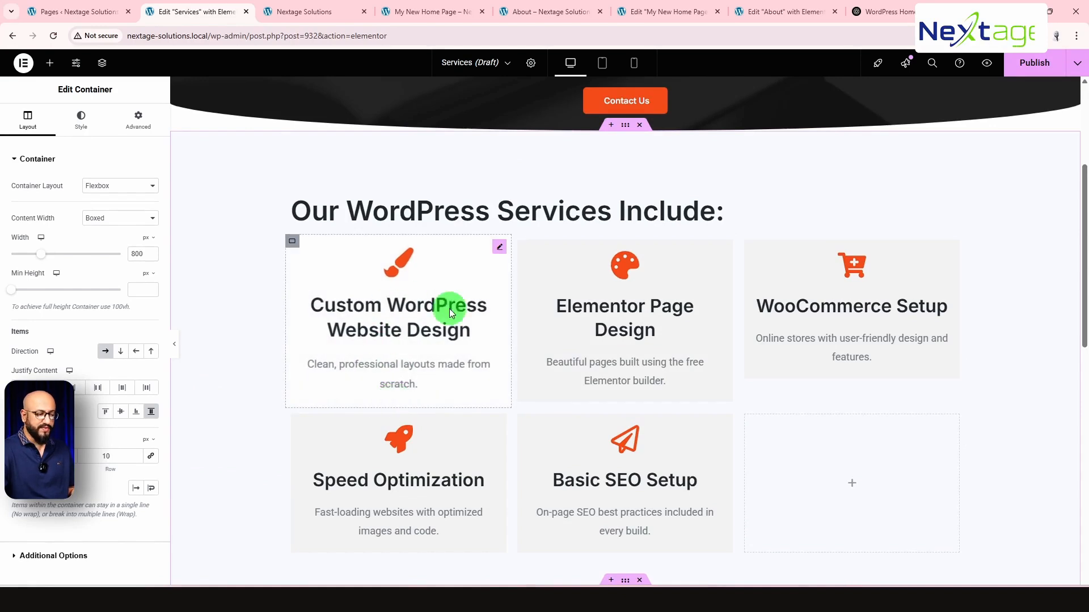
{"action": "left_click", "coordinate": [454, 290]}
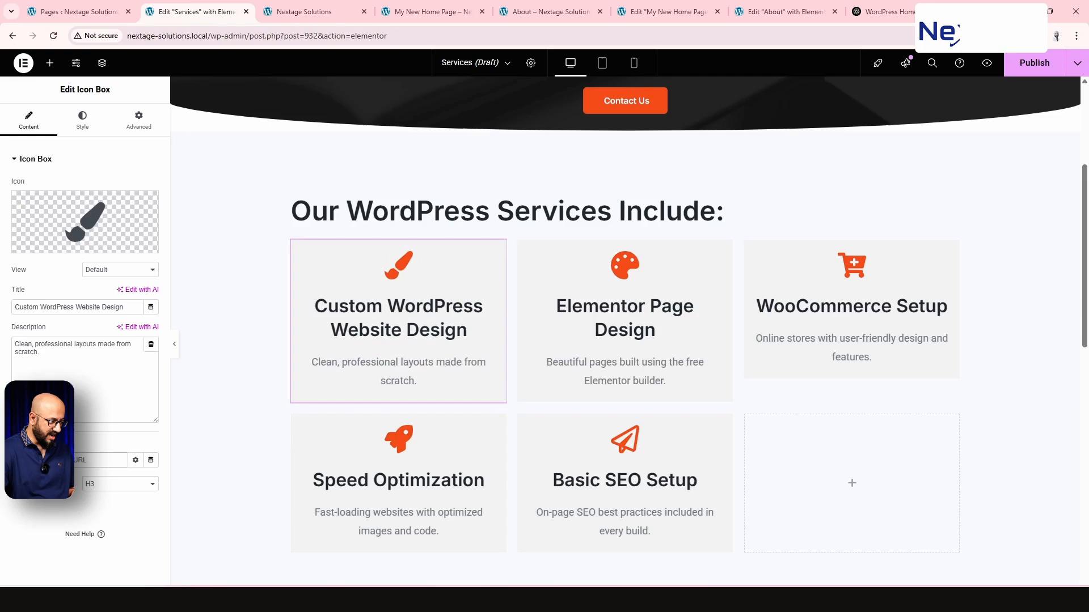
{"action": "left_click", "coordinate": [394, 338]}
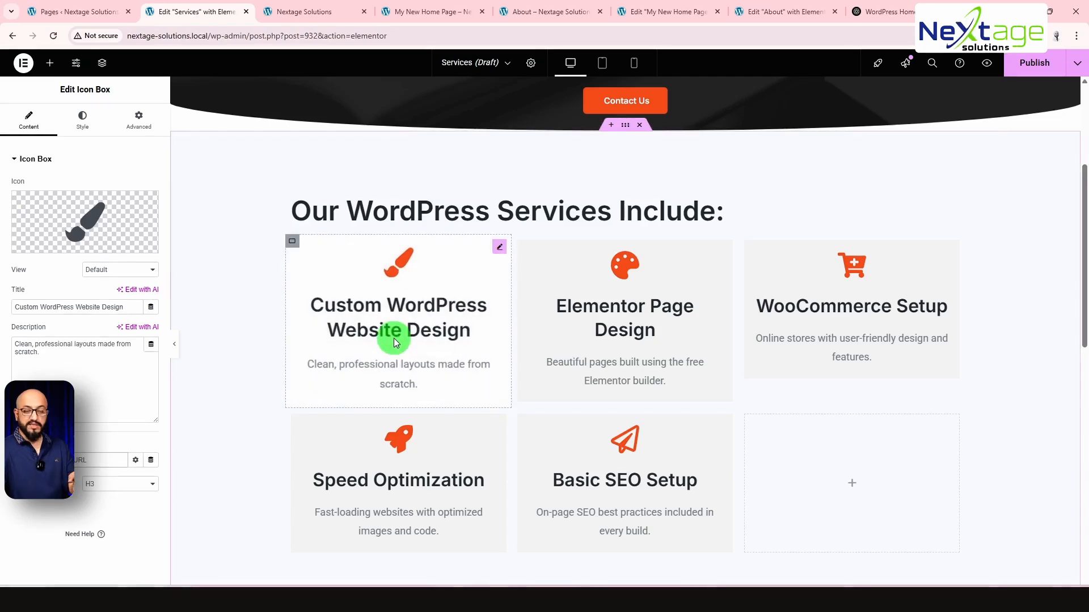
{"action": "left_click", "coordinate": [141, 203]}
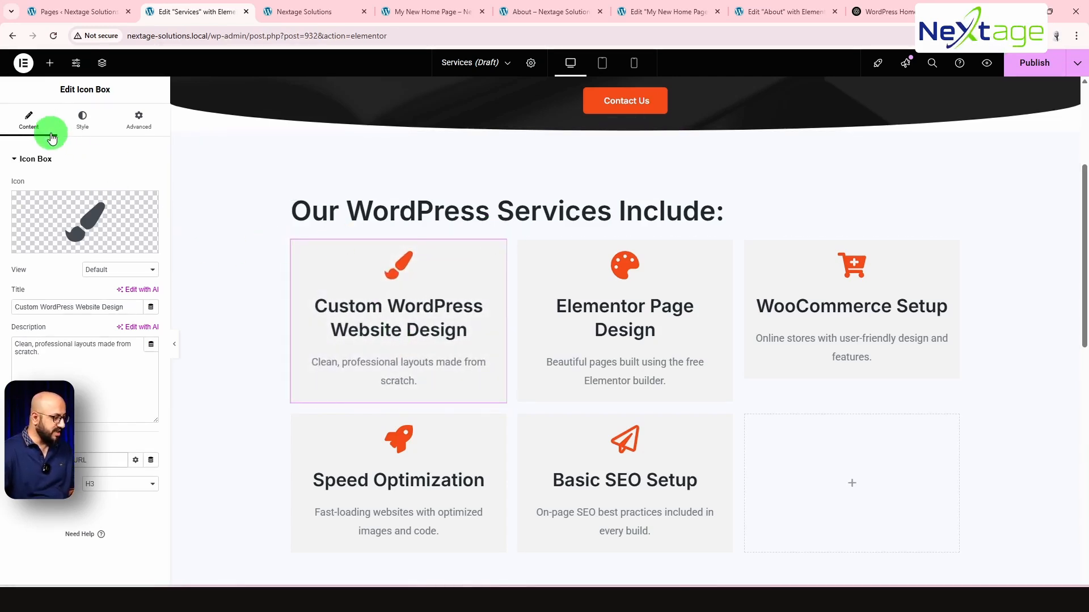
{"action": "left_click", "coordinate": [50, 63]}
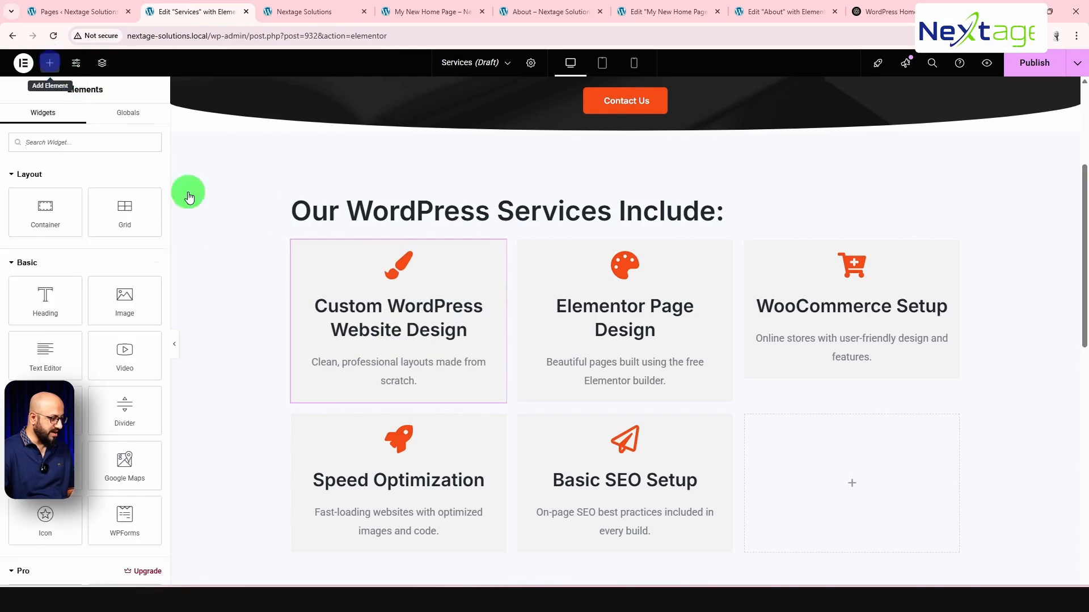
{"action": "left_click_drag", "start_coordinate": [51, 406], "coordinate": [409, 383]}
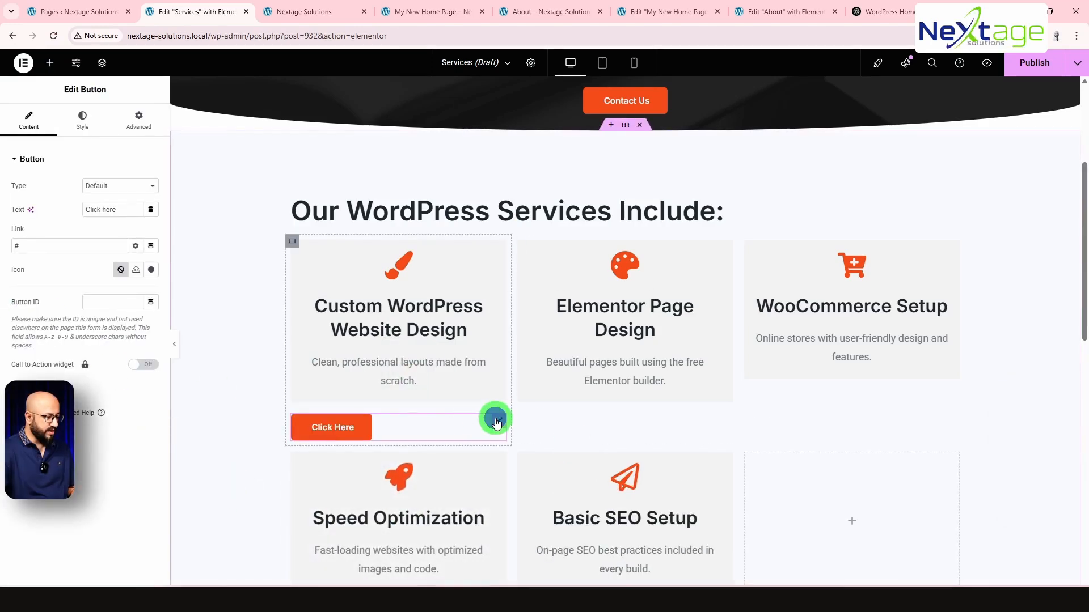
- Center the new button in its column and change its text to "Learn More"
{"action": "left_click", "coordinate": [85, 120]}
{"action": "left_click", "coordinate": [120, 186]}
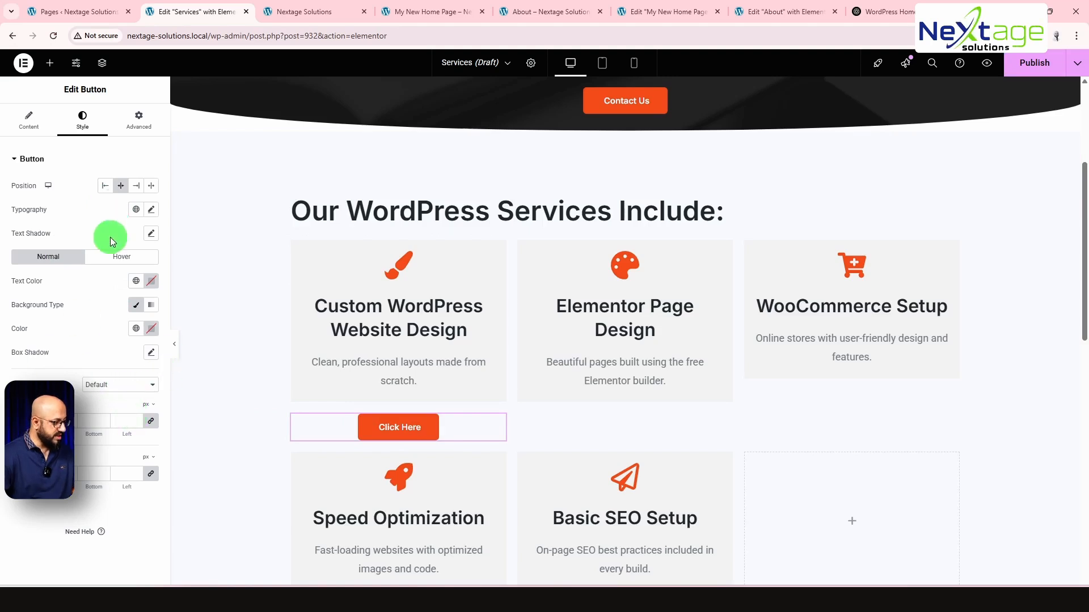
{"action": "left_click", "coordinate": [28, 121]}
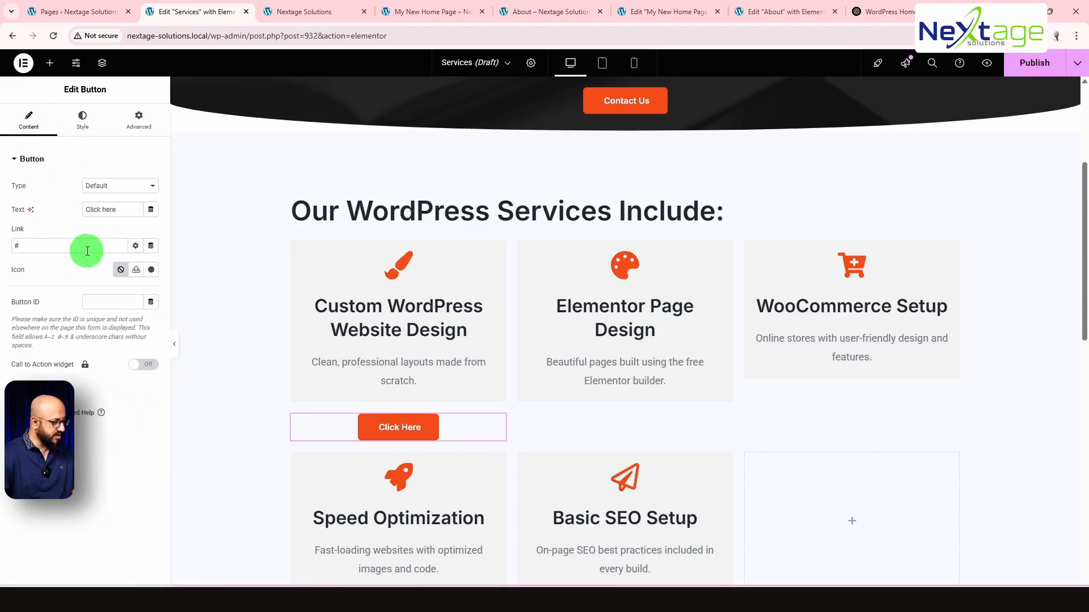
{"action": "triple_click", "coordinate": [109, 214]}
{"action": "type", "text": "L"}
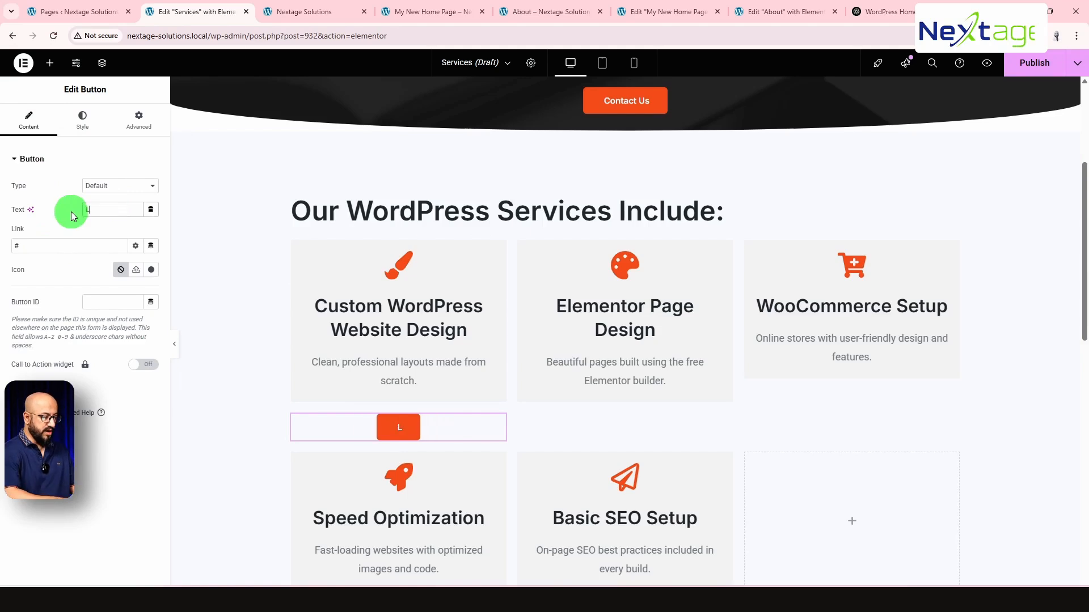
{"action": "type", "text": "earn More"}
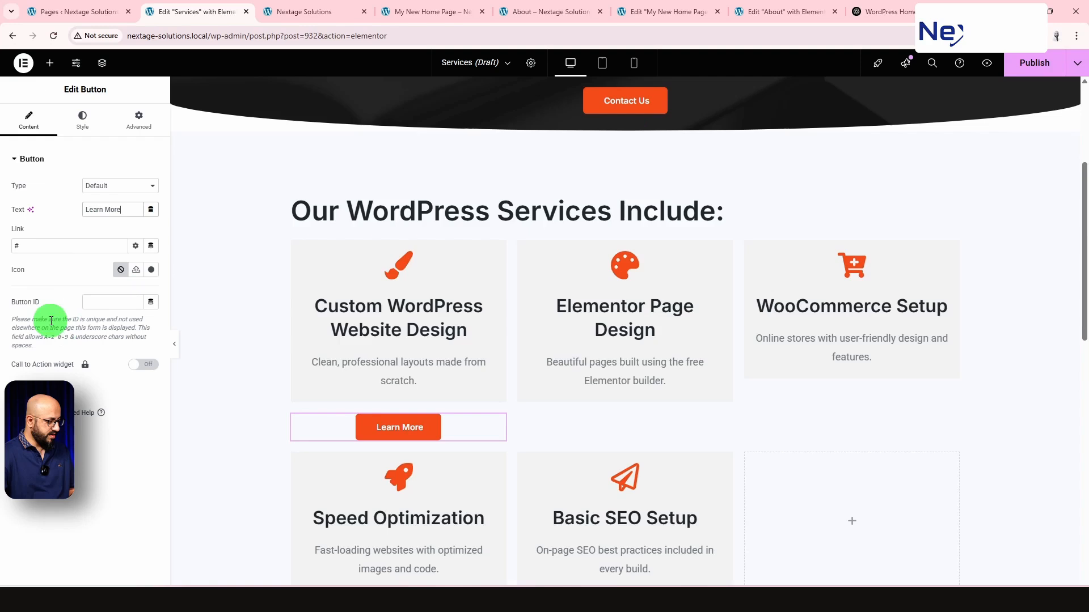
{"action": "left_click_drag", "start_coordinate": [33, 245], "coordinate": [3, 252]}
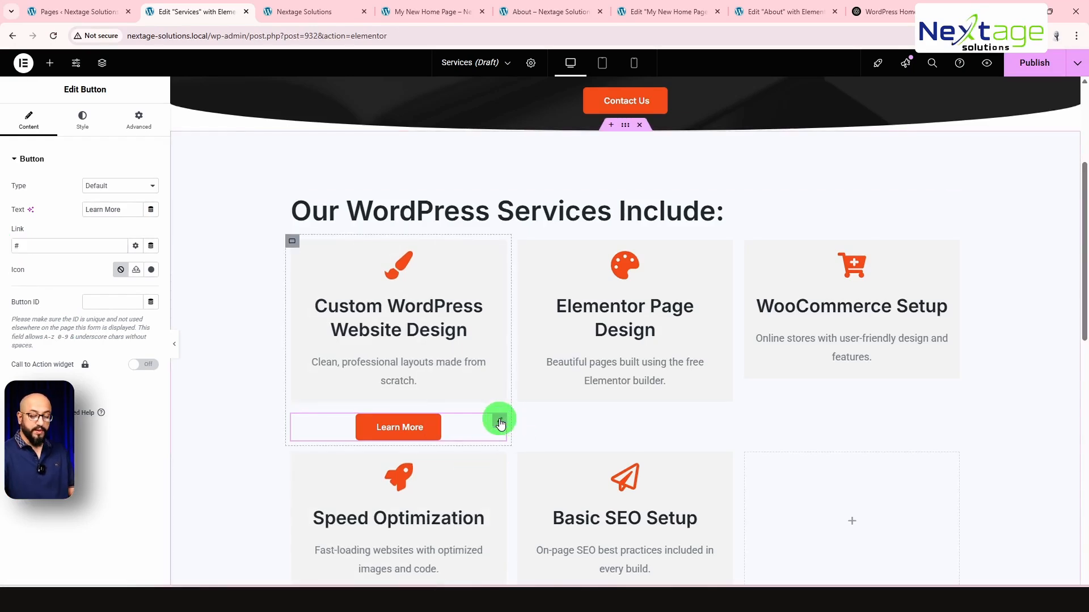
- Duplicate the Learn More button four times in the Custom WordPress Website Design column
{"action": "key", "text": "ctrl+d"}
{"action": "key", "text": "ctrl+d"}
{"action": "key", "text": "ctrl+d"}
{"action": "key", "text": "ctrl+d"}
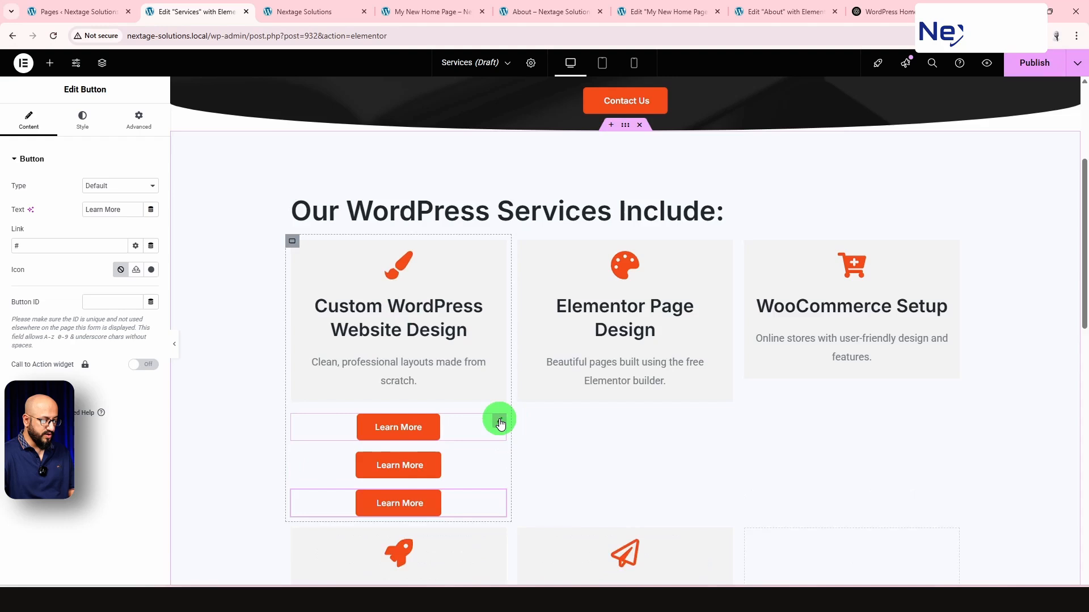
- Move four of the stacked Learn More buttons under Elementor Page Design, WooCommerce Setup, Speed Optimization and Basic SEO Setup, one per service
{"action": "left_click_drag", "start_coordinate": [498, 425], "coordinate": [596, 397]}
{"action": "left_click_drag", "start_coordinate": [500, 420], "coordinate": [856, 387]}
{"action": "scroll", "coordinate": [454, 462], "scroll_direction": "down", "scroll_amount": 1}
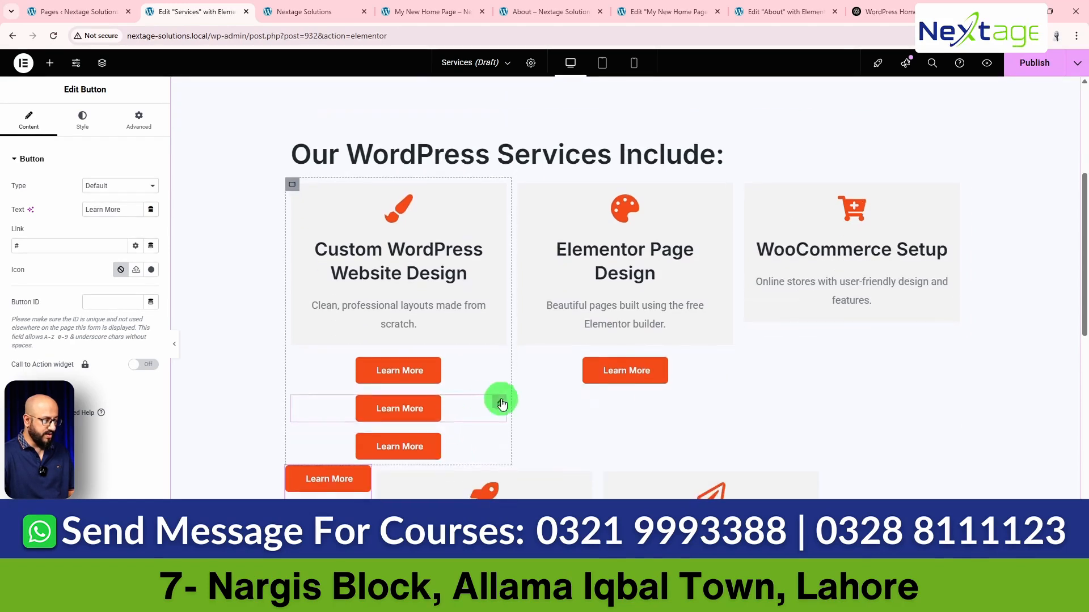
{"action": "key", "text": "ctrl+z"}
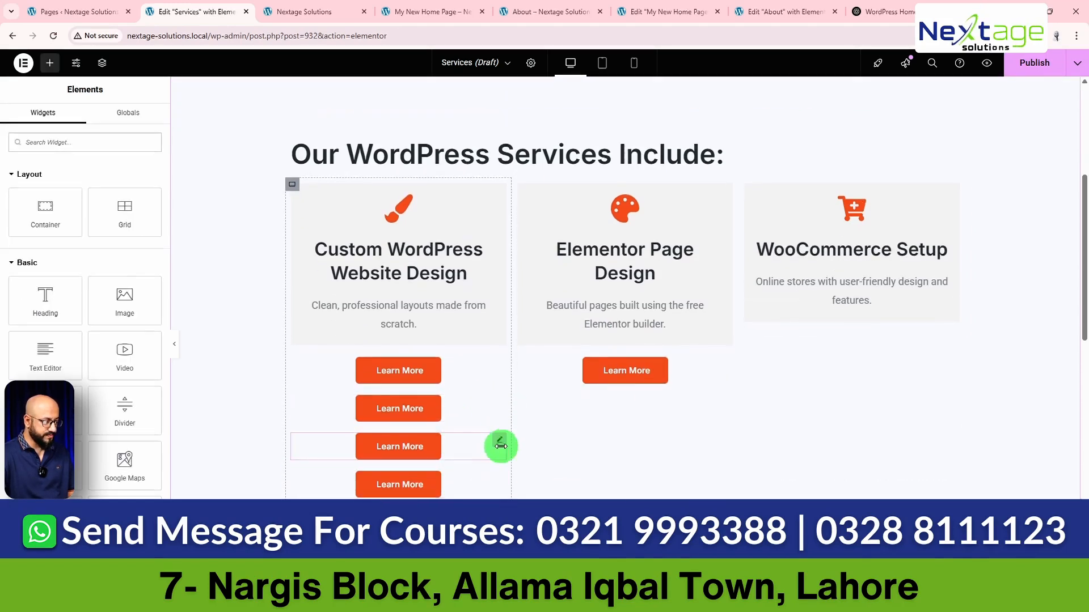
{"action": "left_click_drag", "start_coordinate": [500, 442], "coordinate": [851, 334]}
{"action": "scroll", "coordinate": [714, 420], "scroll_direction": "down", "scroll_amount": 2}
{"action": "left_click_drag", "start_coordinate": [500, 288], "coordinate": [429, 482]}
{"action": "left_click_drag", "start_coordinate": [506, 292], "coordinate": [649, 451]}
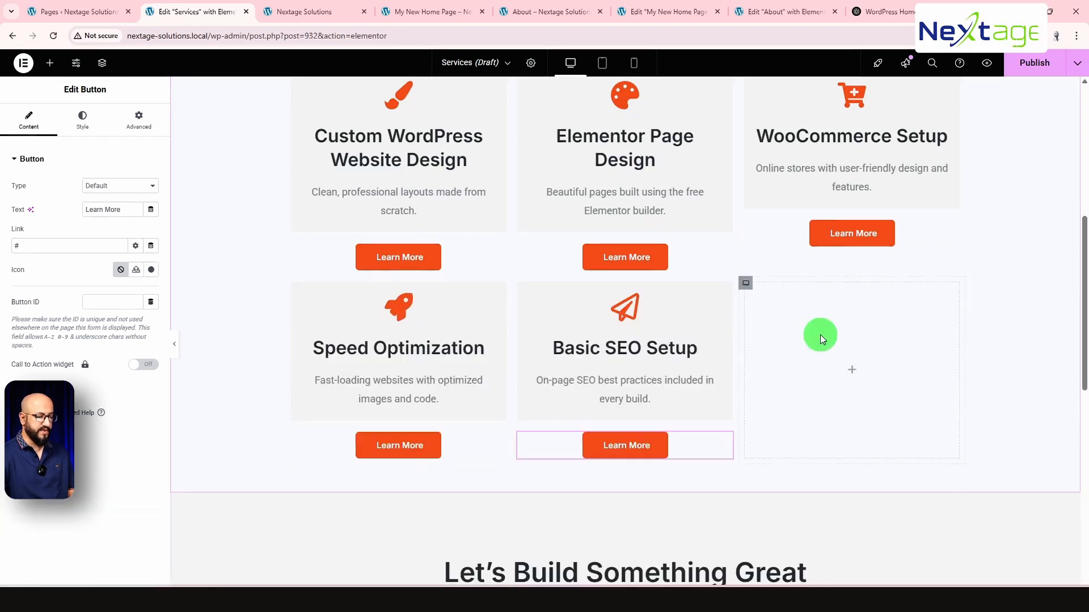
- Publish the Services page and look over its sections from the hero down to the closing call to action
{"action": "scroll", "coordinate": [1008, 354], "scroll_direction": "up", "scroll_amount": 2}
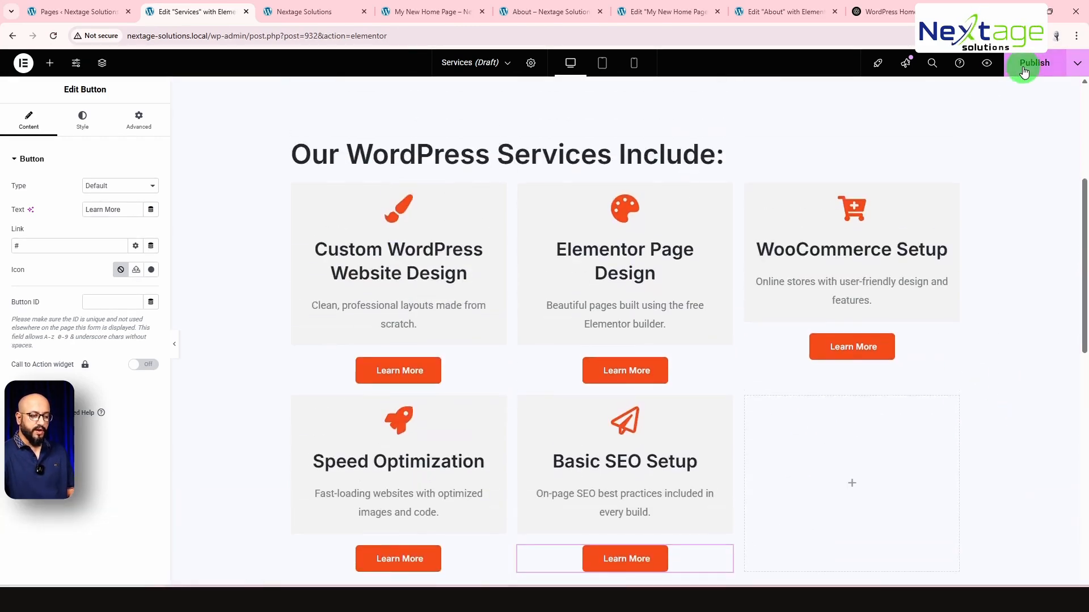
{"action": "scroll", "coordinate": [1019, 335], "scroll_direction": "up", "scroll_amount": 5}
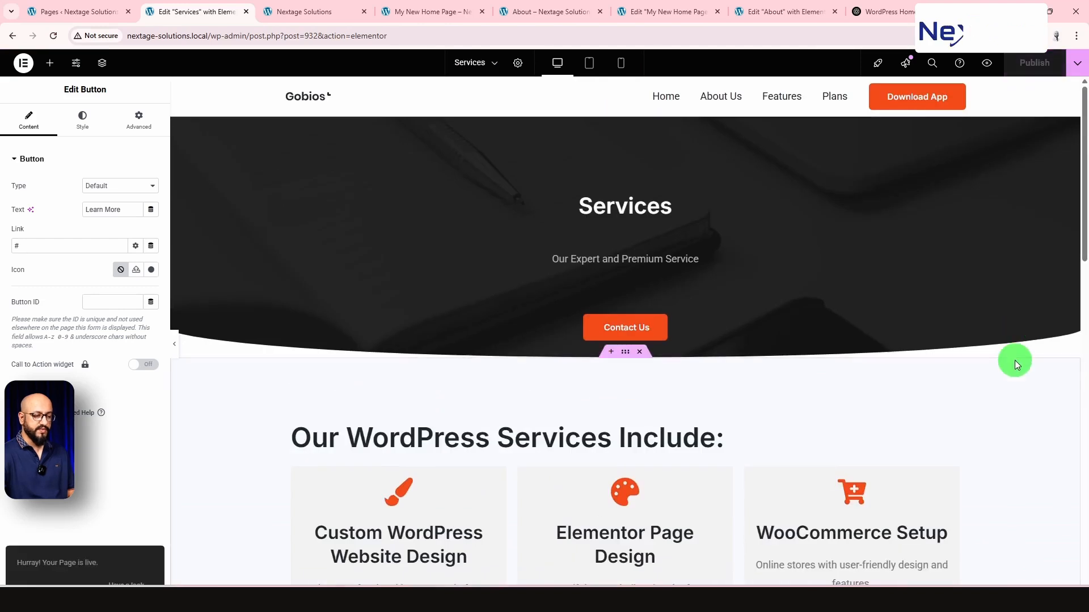
{"action": "scroll", "coordinate": [1016, 353], "scroll_direction": "down", "scroll_amount": 14}
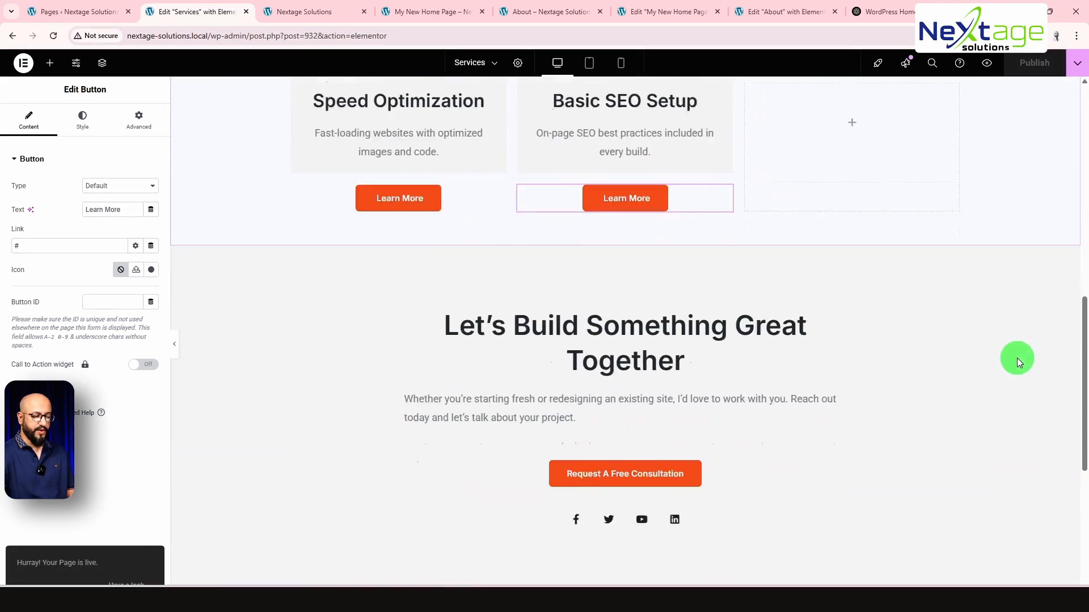
{"action": "scroll", "coordinate": [1016, 362], "scroll_direction": "up", "scroll_amount": 10}
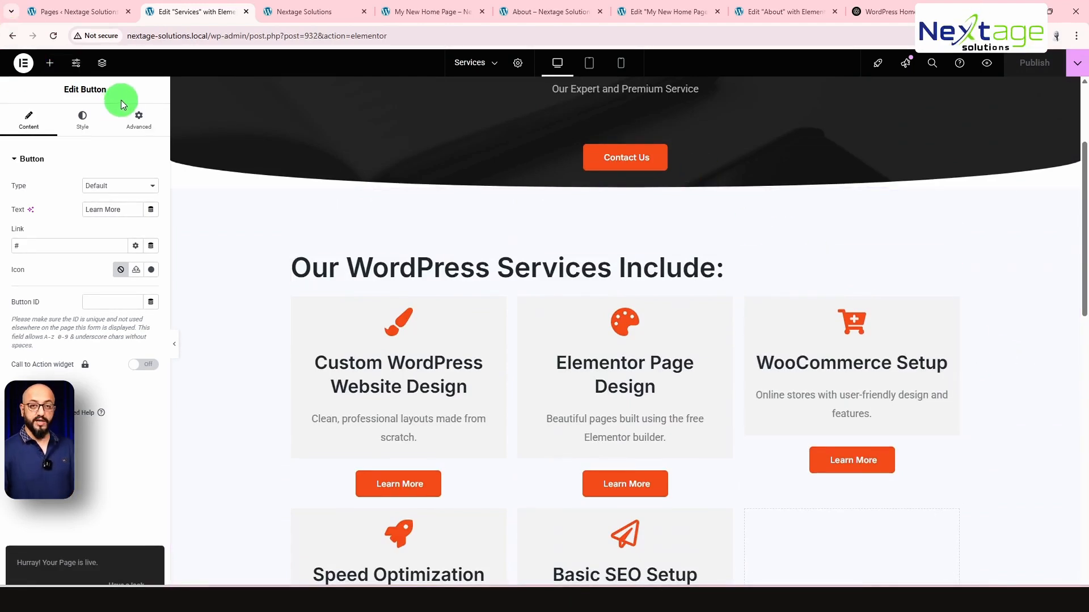
- Create a new page titled "Custom WordPress Website Design", reusing the first service's title, and open it in Elementor
{"action": "left_click", "coordinate": [54, 12]}
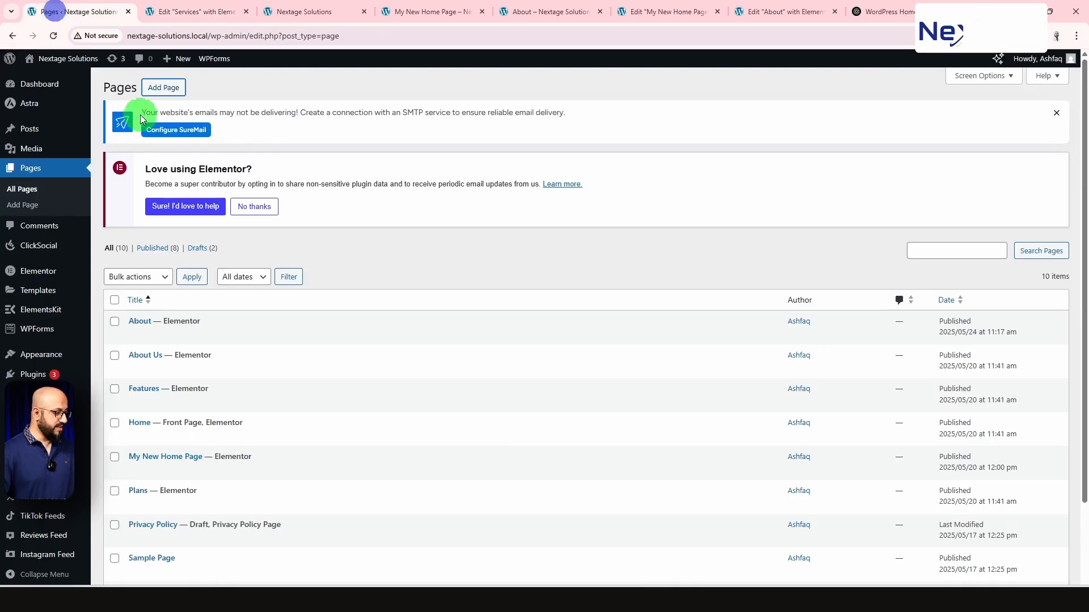
{"action": "middle_click", "coordinate": [165, 88]}
{"action": "left_click", "coordinate": [153, 11]}
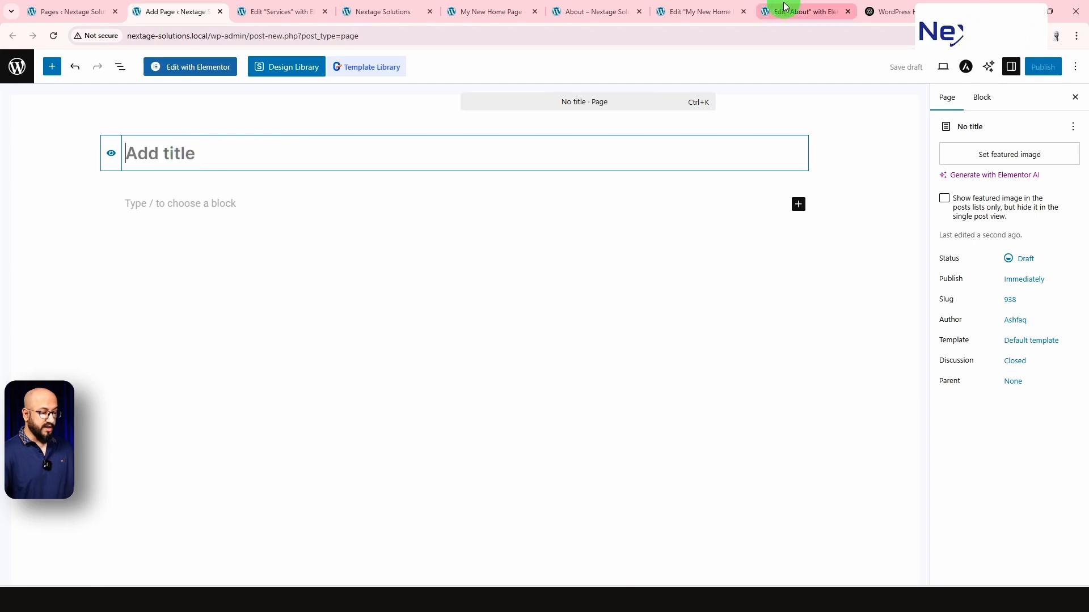
{"action": "left_click", "coordinate": [296, 13]}
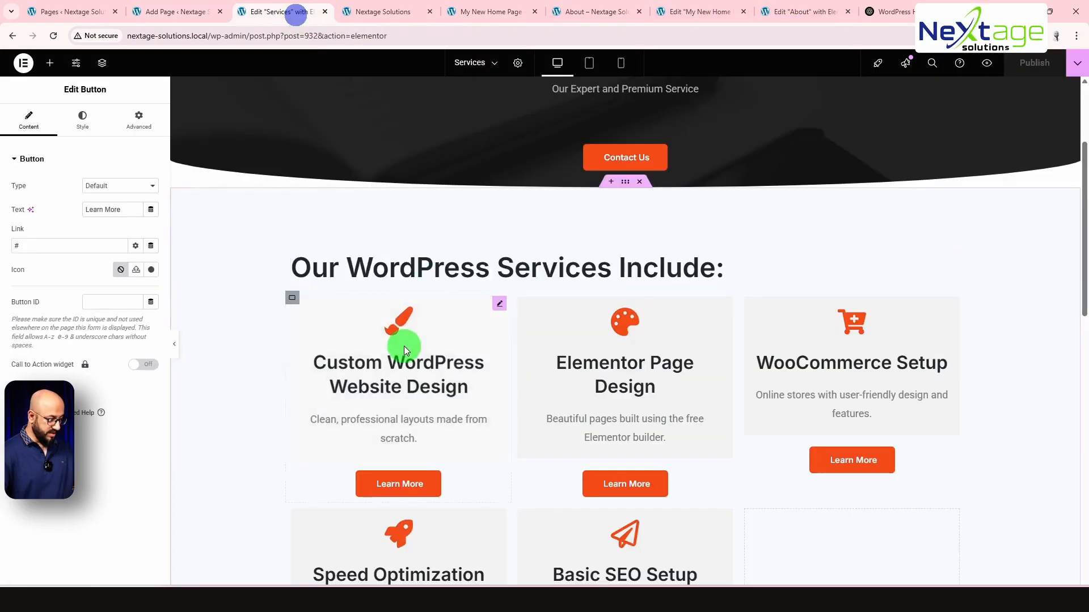
{"action": "left_click", "coordinate": [379, 372]}
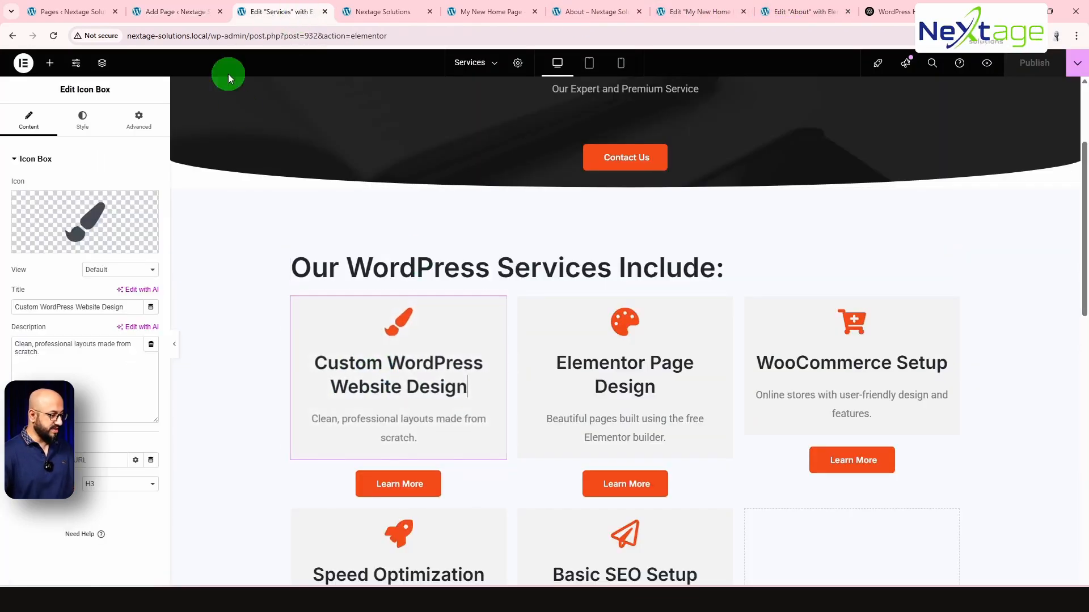
{"action": "left_click", "coordinate": [184, 11]}
{"action": "left_click", "coordinate": [216, 148]}
{"action": "type", "text": "Custom WordPress Website Design"}
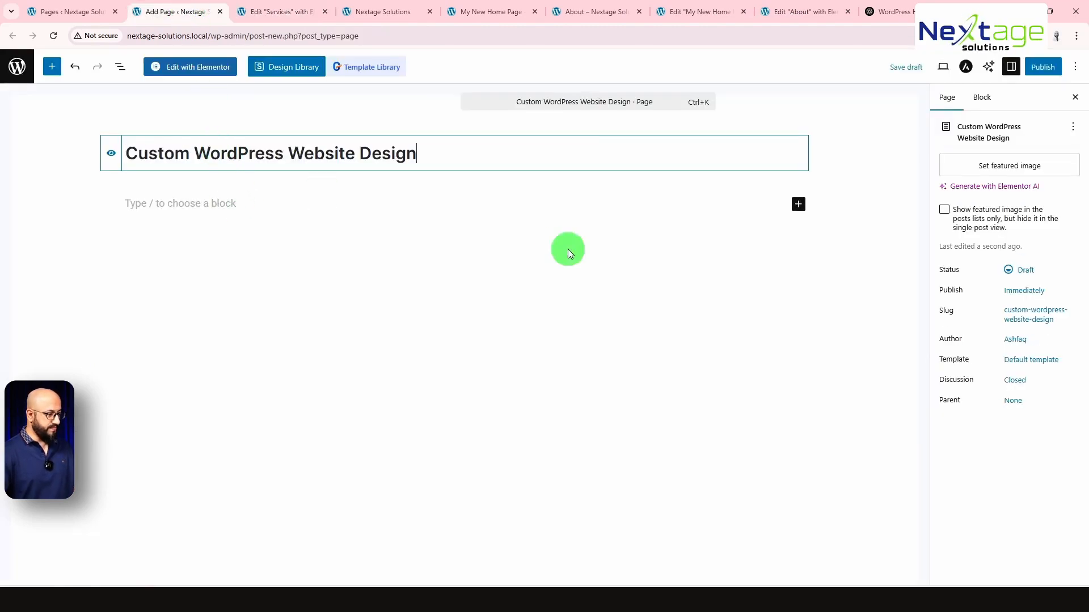
{"action": "left_click", "coordinate": [192, 66]}
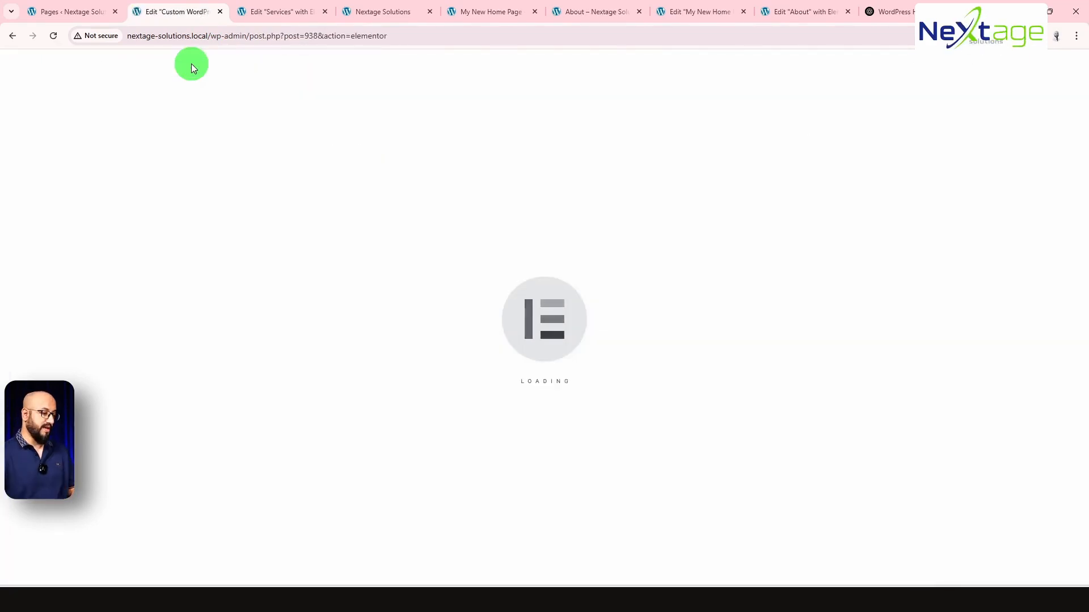
- Switch to ChatGPT, send "now please create service page "Custom WordPress Website Design"", and skim the reply up to its Page Title Section
{"action": "left_click", "coordinate": [910, 12]}
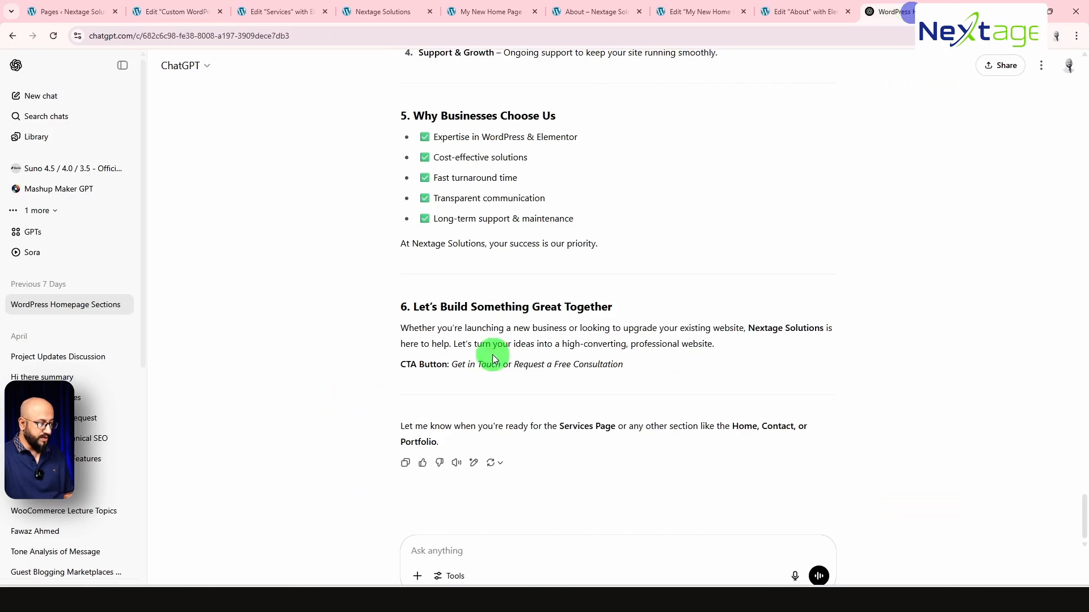
{"action": "left_click", "coordinate": [444, 545]}
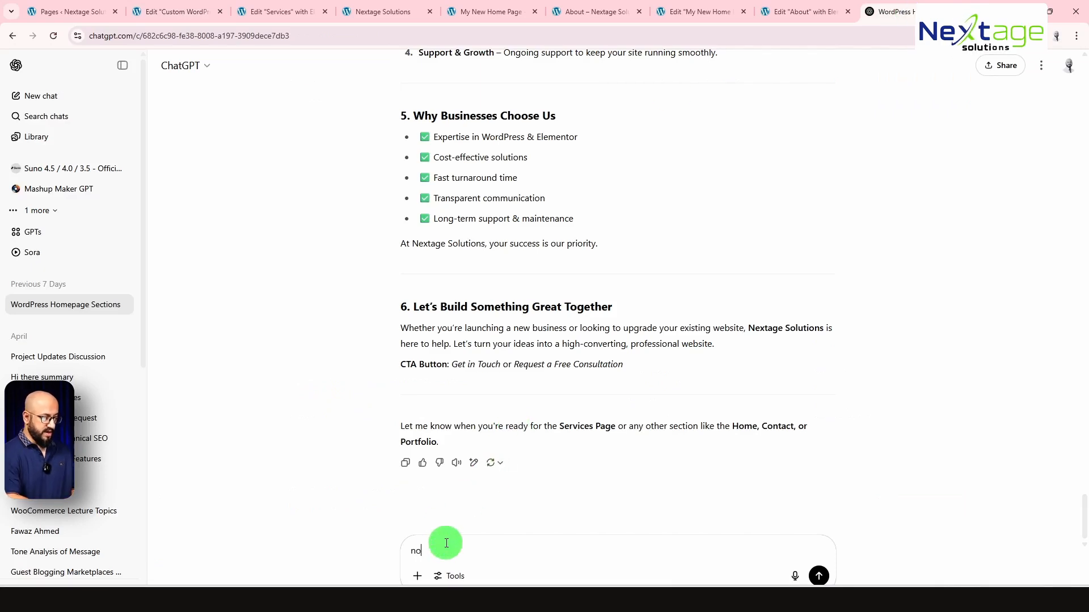
{"action": "type", "text": "now please create"}
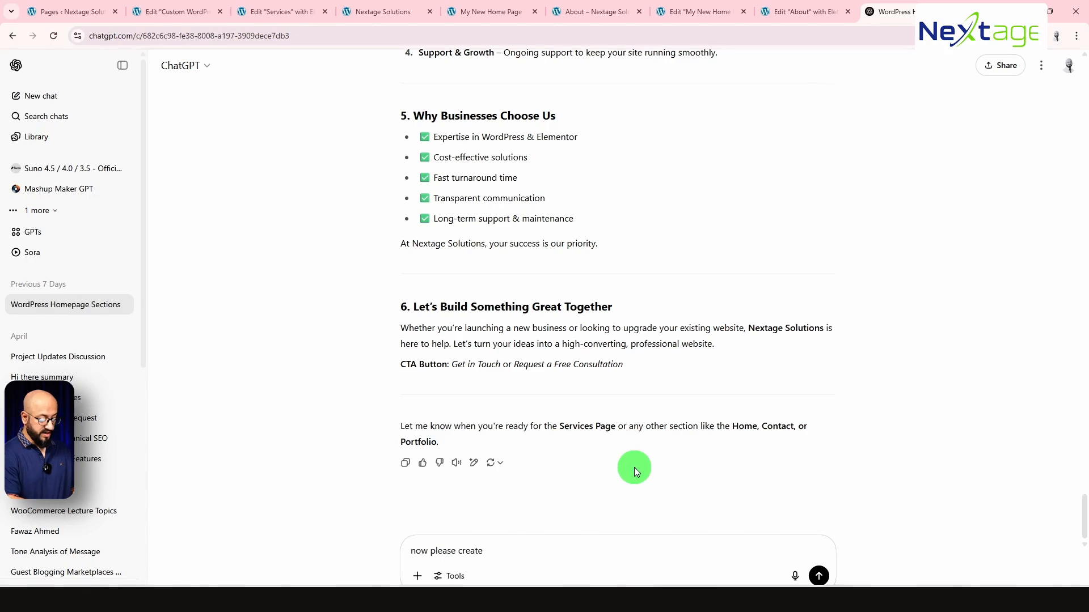
{"action": "type", "text": "service "}
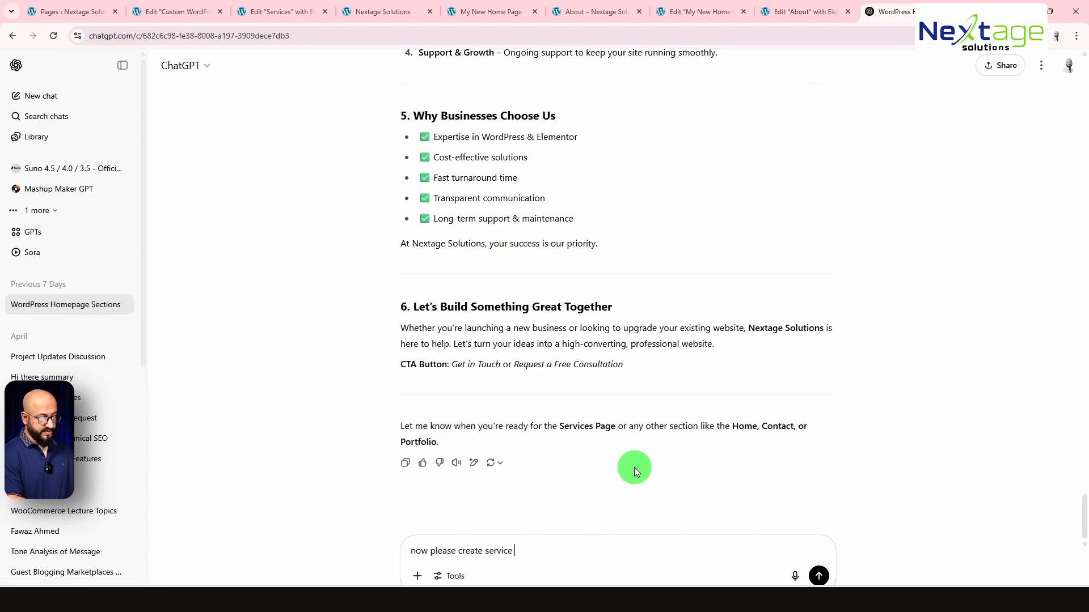
{"action": "type", "text": "page \""}
{"action": "type", "text": "Custom WordPress Website Design"}
{"action": "type", "text": "\""}
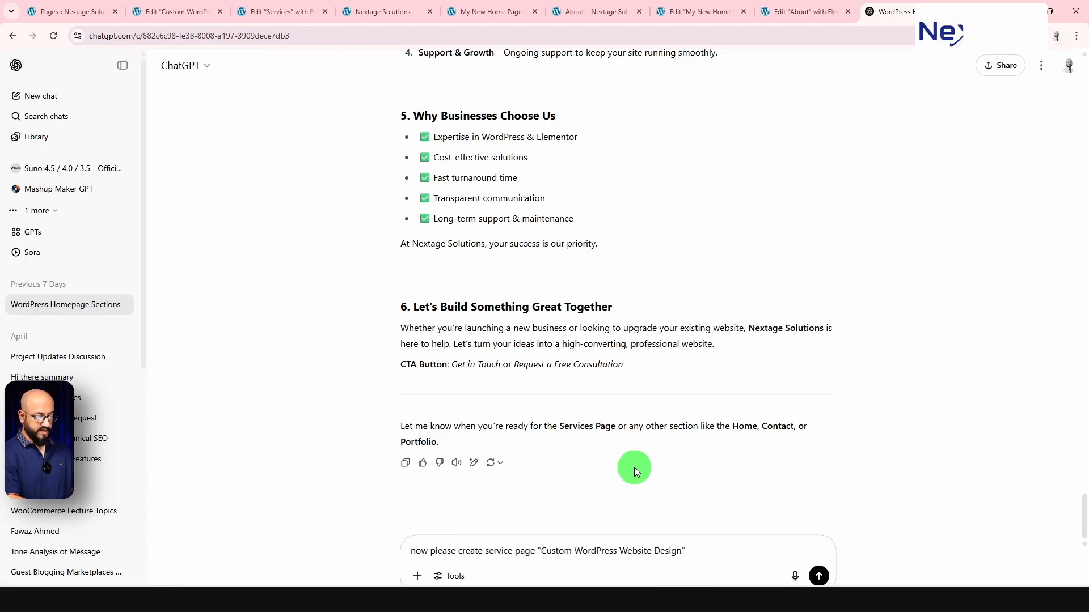
{"action": "key", "text": "Return"}
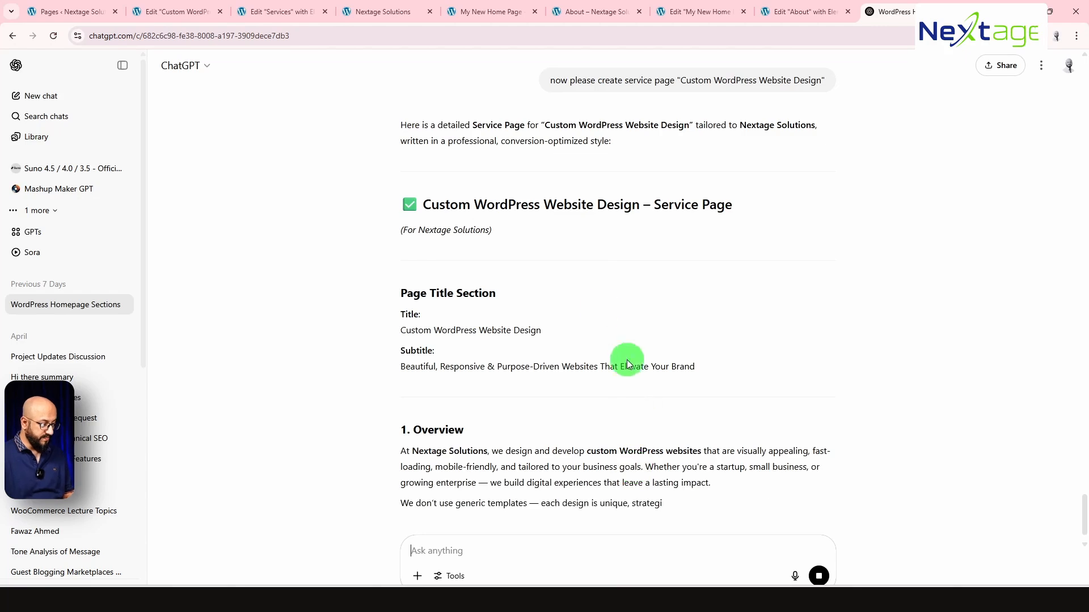
{"action": "scroll", "coordinate": [599, 314], "scroll_direction": "down", "scroll_amount": 2}
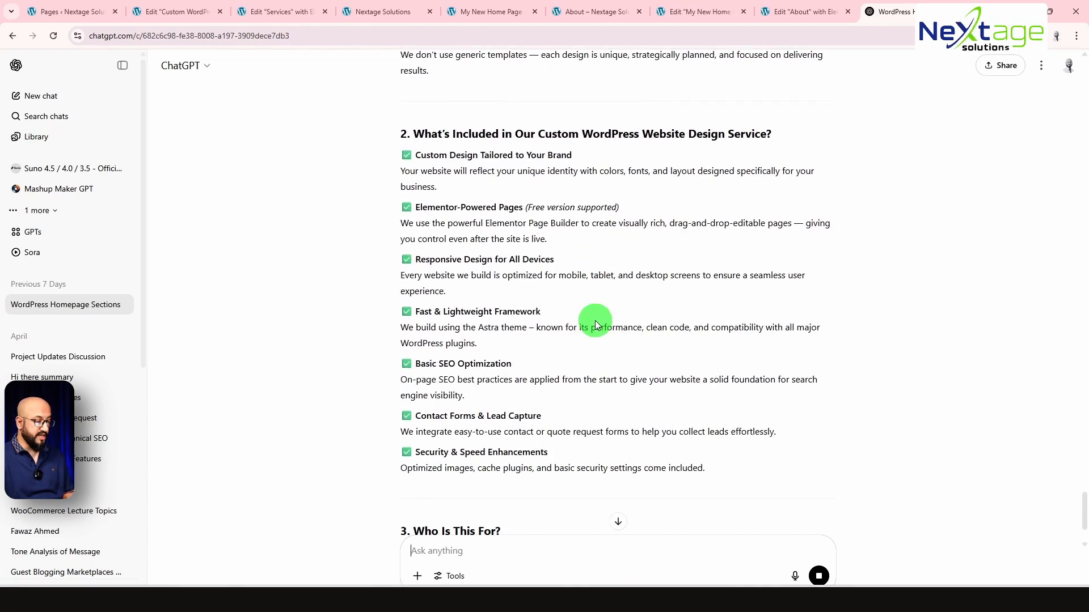
{"action": "scroll", "coordinate": [596, 349], "scroll_direction": "up", "scroll_amount": 10}
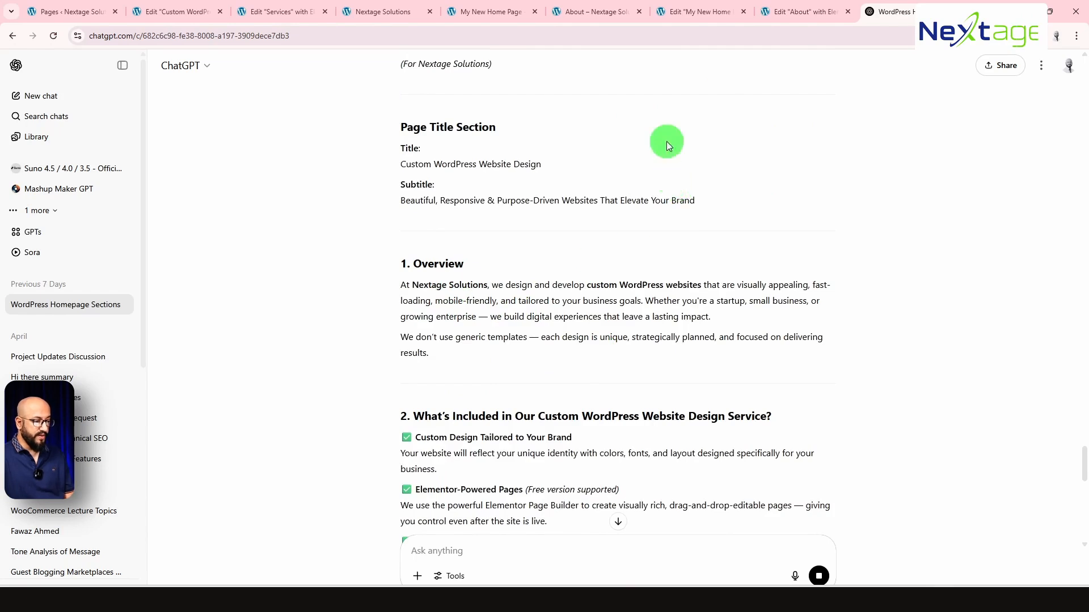
- Place the new page's Elementor tab beside the ChatGPT tab and copy the title from the reply's Page Title Section
{"action": "left_click_drag", "start_coordinate": [187, 14], "coordinate": [805, 14]}
{"action": "key", "text": "ctrl+Tab"}
{"action": "key", "text": "ctrl+shift+Tab"}
{"action": "key", "text": "ctrl+Tab"}
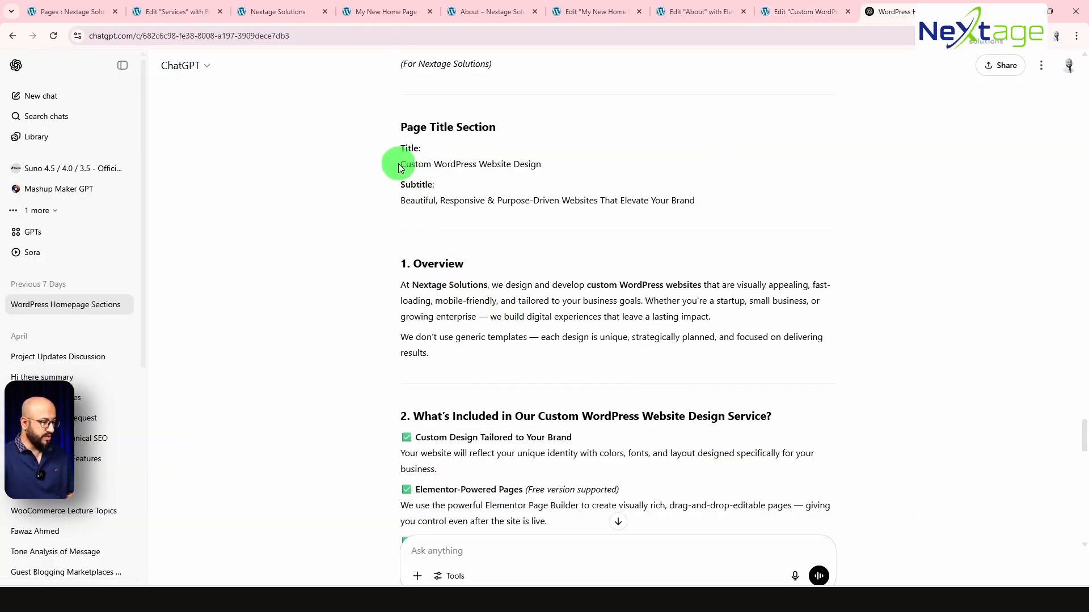
{"action": "left_click_drag", "start_coordinate": [402, 163], "coordinate": [545, 171]}
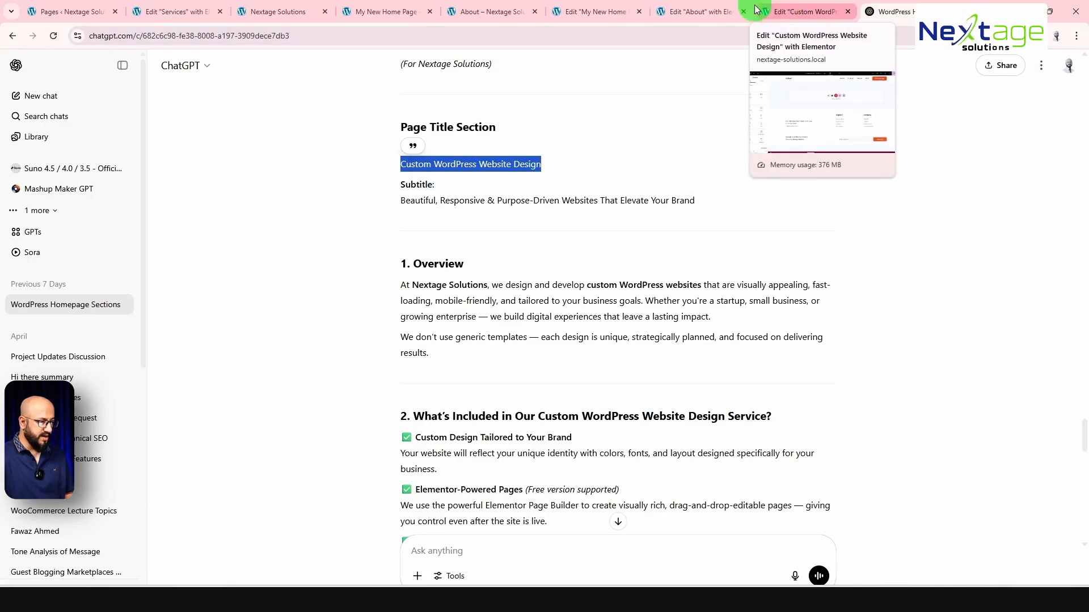
{"action": "left_click", "coordinate": [676, 7]}
{"action": "scroll", "coordinate": [580, 254], "scroll_direction": "up", "scroll_amount": 15}
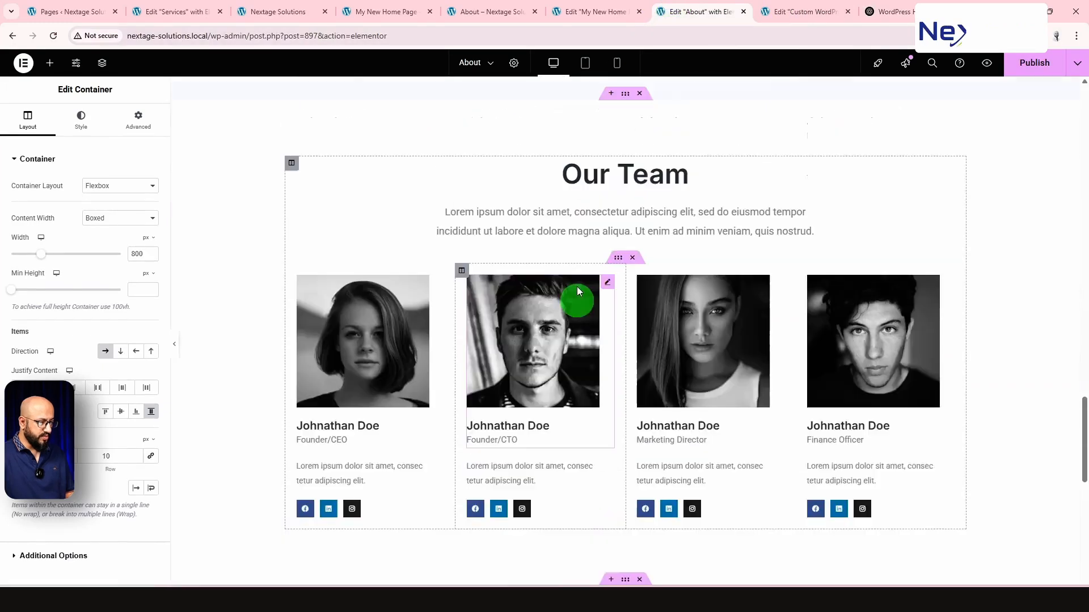
{"action": "scroll", "coordinate": [652, 167], "scroll_direction": "up", "scroll_amount": 10}
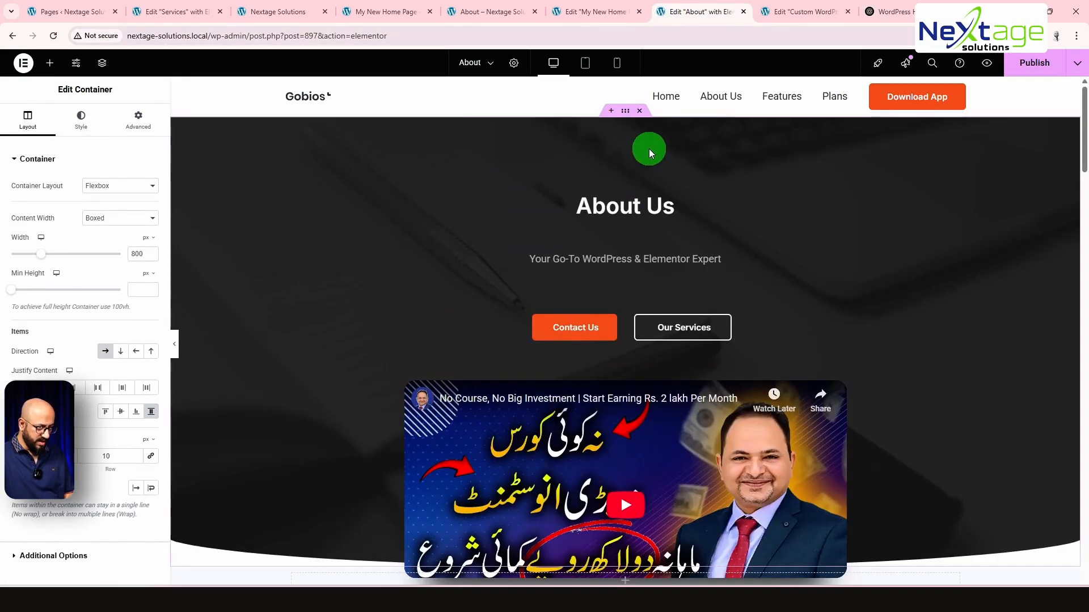
- Copy the hero container from the Services page and paste it into the empty Custom WordPress Website Design page
{"action": "left_click", "coordinate": [192, 12]}
{"action": "scroll", "coordinate": [780, 211], "scroll_direction": "up", "scroll_amount": 3}
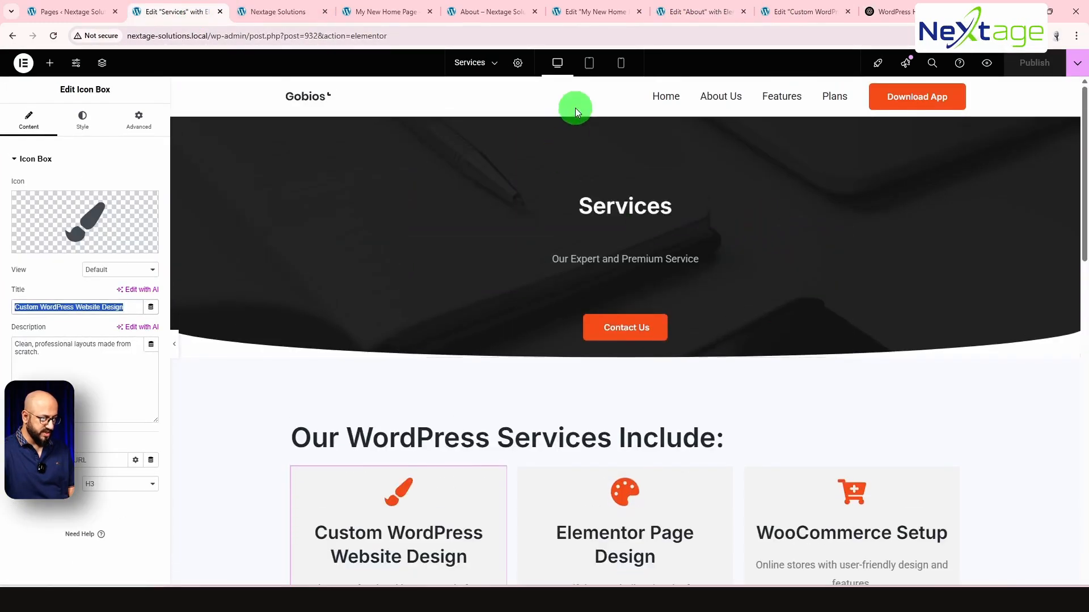
{"action": "left_click", "coordinate": [624, 114]}
{"action": "right_click", "coordinate": [624, 111]}
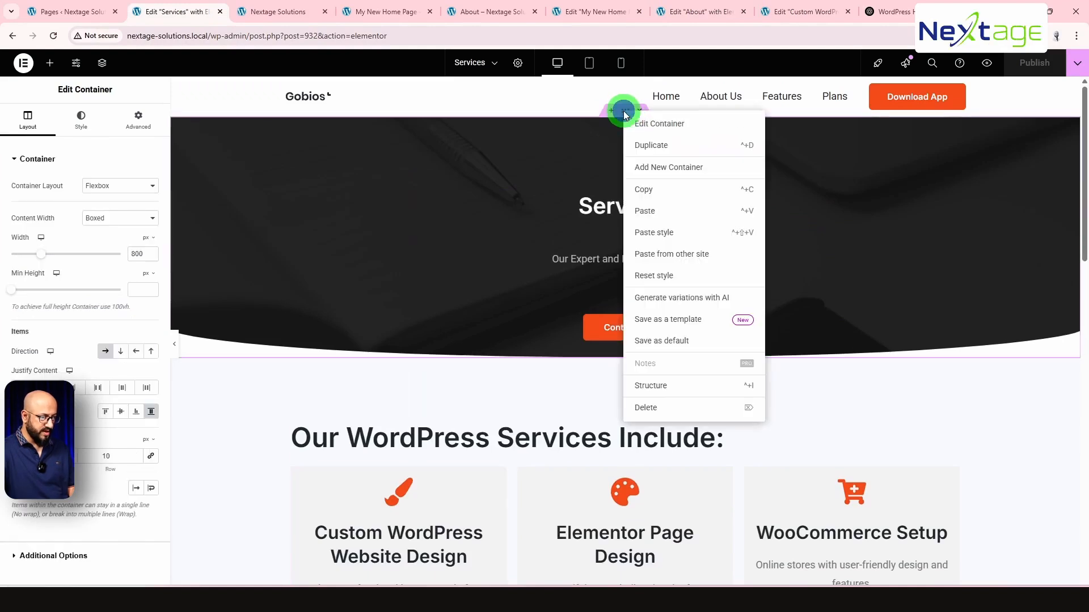
{"action": "left_click", "coordinate": [661, 195]}
{"action": "left_click", "coordinate": [806, 12]}
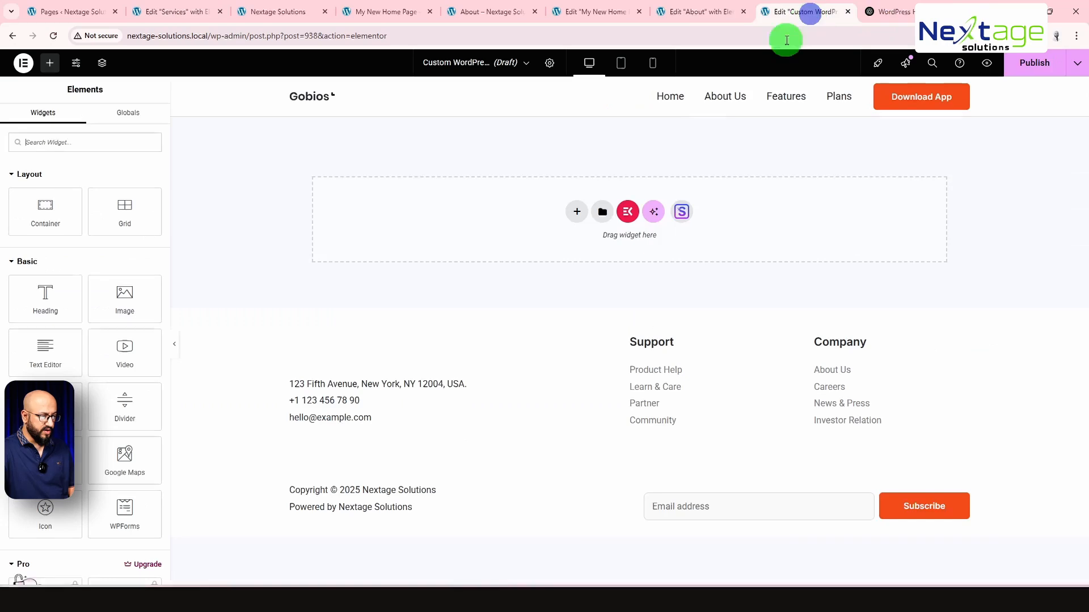
{"action": "right_click", "coordinate": [481, 235]}
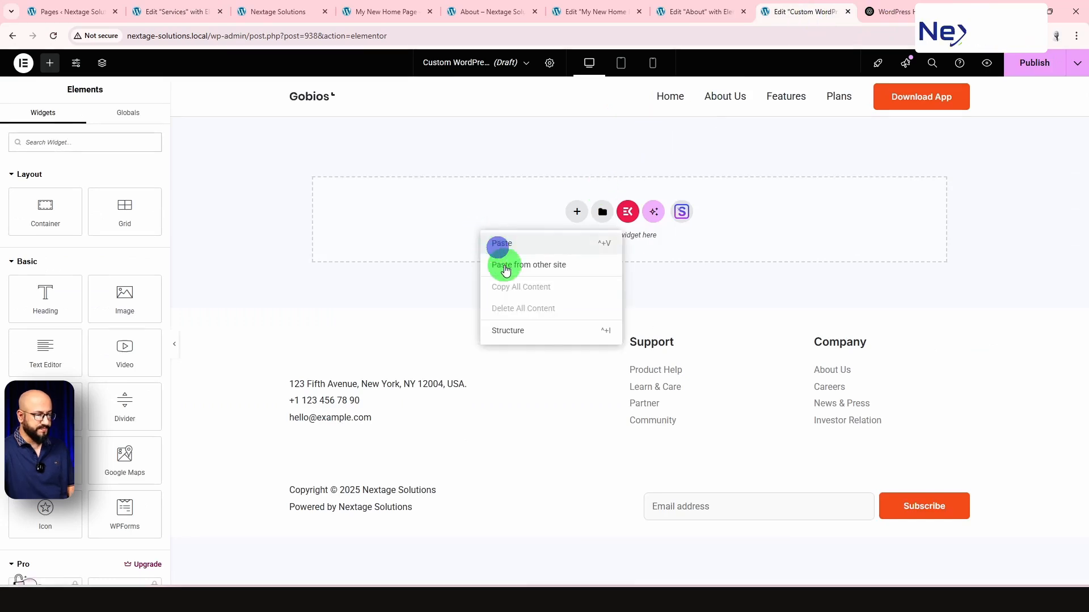
{"action": "left_click", "coordinate": [507, 247]}
- Replace the hero heading with the title from the ChatGPT reply, "Custom WordPress Website Design"
{"action": "left_click", "coordinate": [897, 12]}
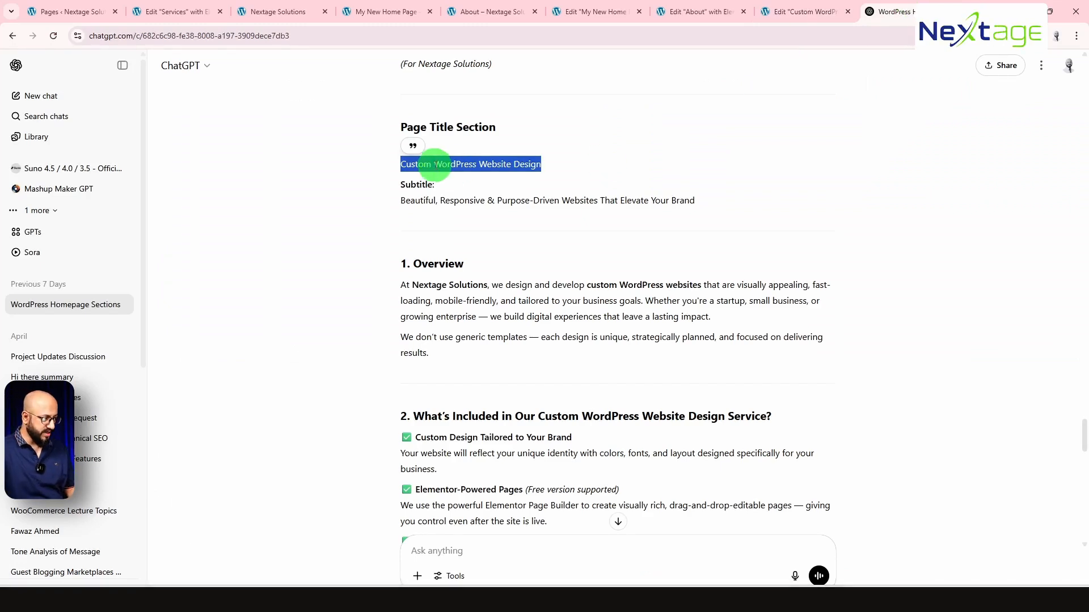
{"action": "left_click", "coordinate": [807, 12]}
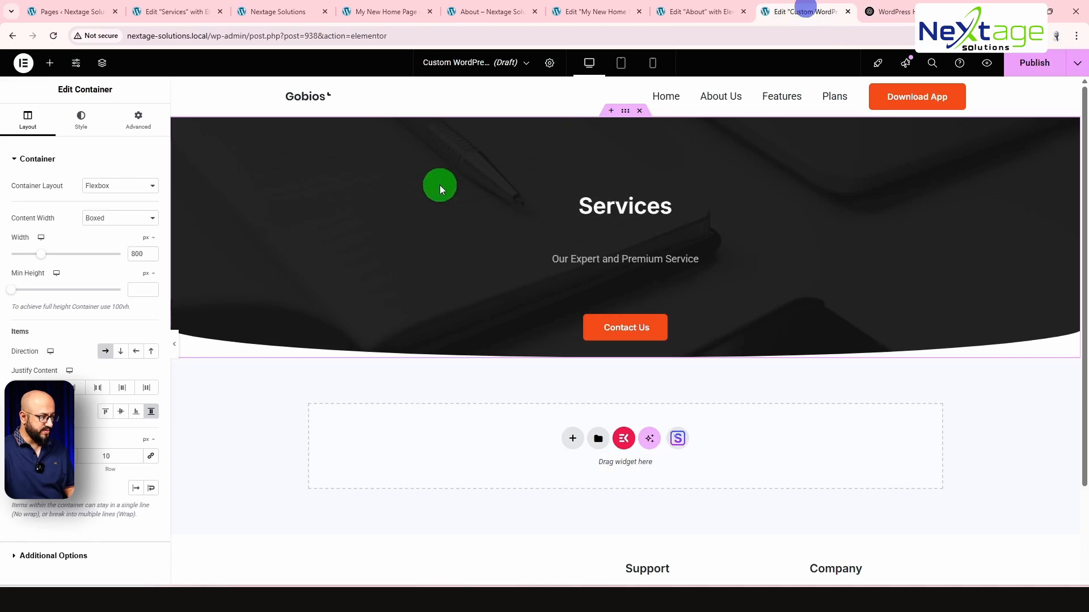
{"action": "left_click", "coordinate": [615, 206]}
{"action": "left_click", "coordinate": [154, 226]}
{"action": "key", "text": "ctrl+a"}
{"action": "key", "text": "ctrl+v"}
- Replace the hero subtitle with ChatGPT's text "Beautiful, Responsive & Purpose-Driven Websites That Elevate Your Brand"
{"action": "left_click", "coordinate": [891, 11]}
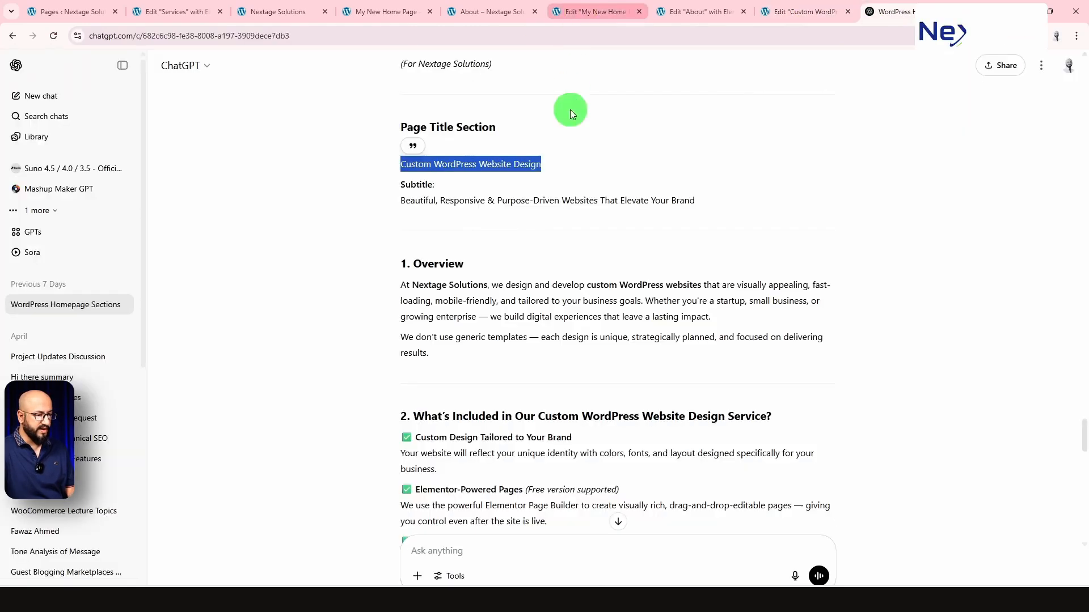
{"action": "left_click_drag", "start_coordinate": [401, 201], "coordinate": [699, 198]}
{"action": "key", "text": "ctrl+shift+Tab"}
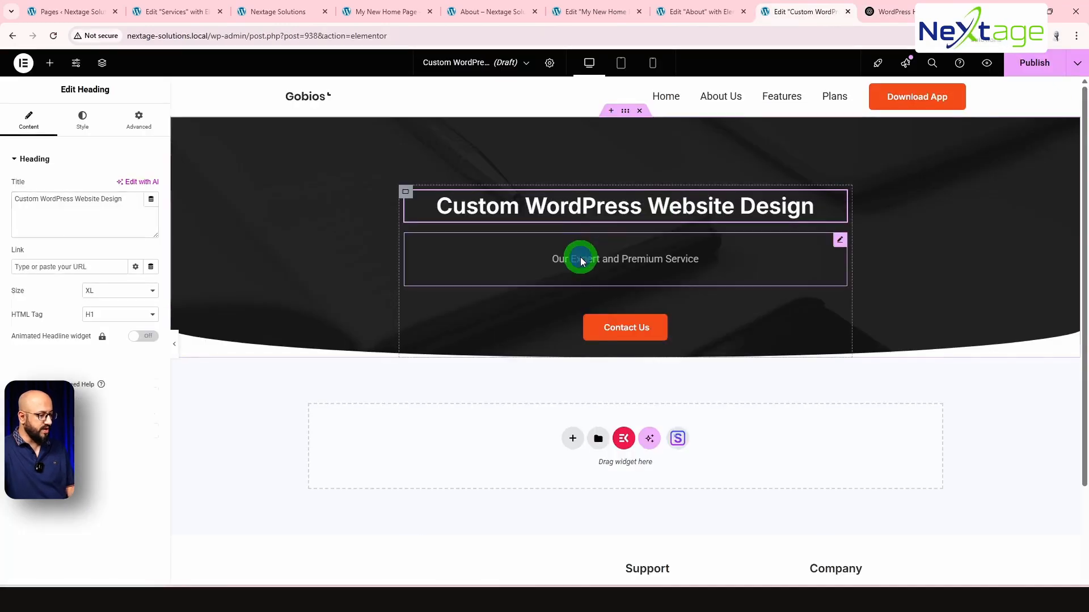
{"action": "left_click", "coordinate": [580, 258]}
{"action": "key", "text": "ctrl+a"}
{"action": "key", "text": "ctrl+v"}
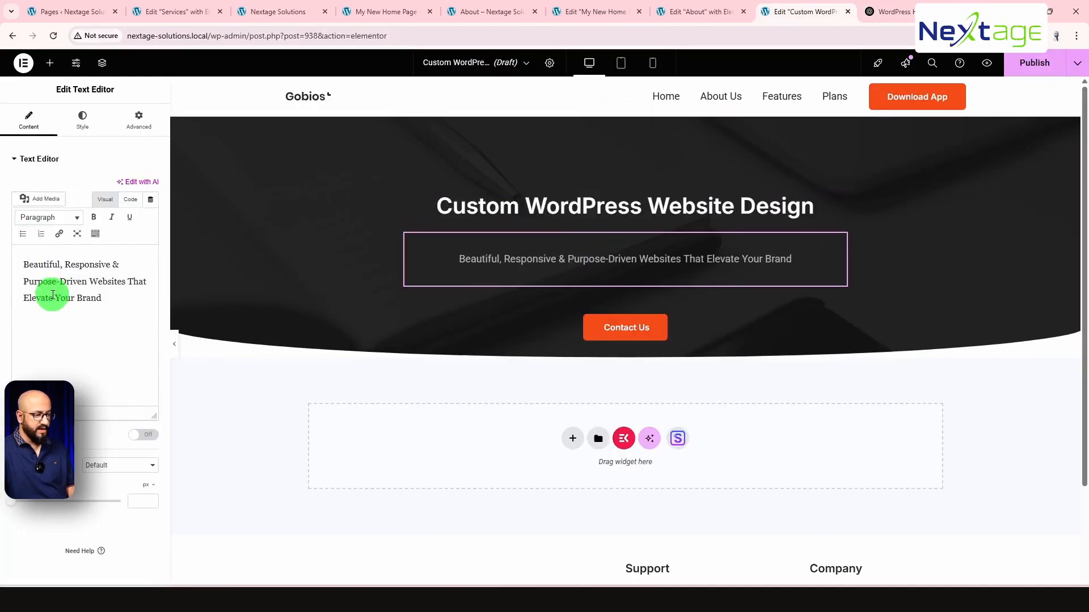
- Review ChatGPT's Overview and copy all seven checklist items under "What's Included in Our Custom WordPress Website Design Service?"
{"action": "key", "text": "ctrl+Tab"}
{"action": "scroll", "coordinate": [444, 359], "scroll_direction": "down", "scroll_amount": 2}
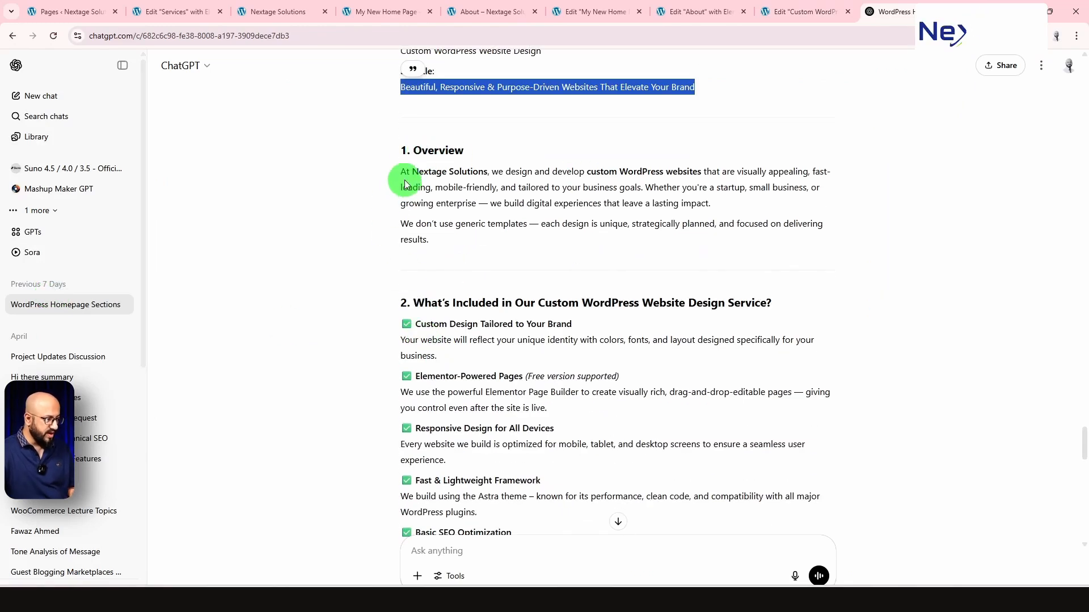
{"action": "left_click_drag", "start_coordinate": [402, 171], "coordinate": [474, 246]}
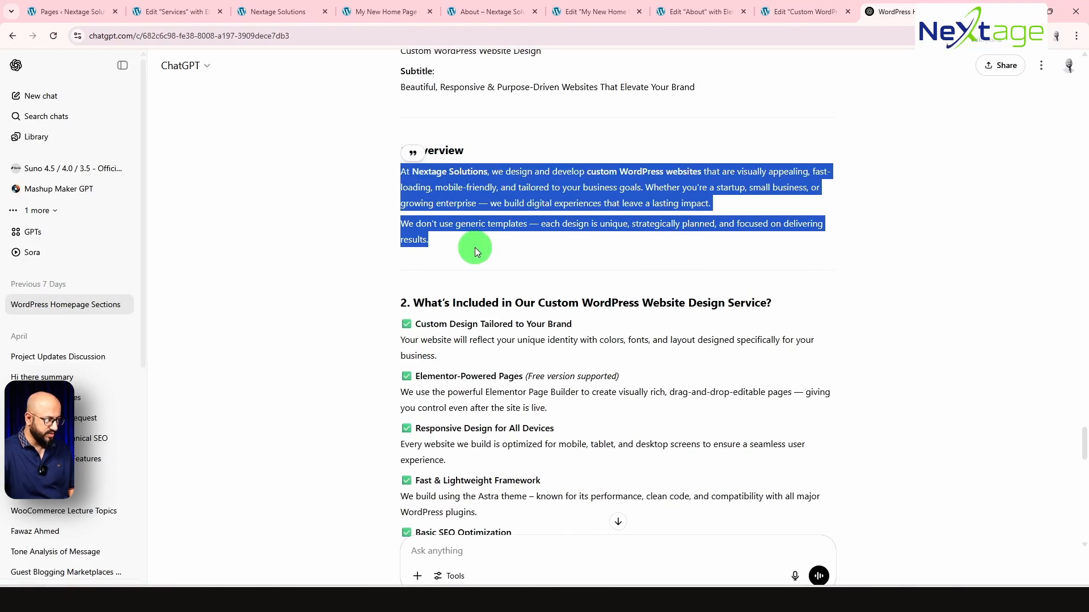
{"action": "left_click", "coordinate": [474, 247]}
{"action": "scroll", "coordinate": [511, 250], "scroll_direction": "down", "scroll_amount": 2}
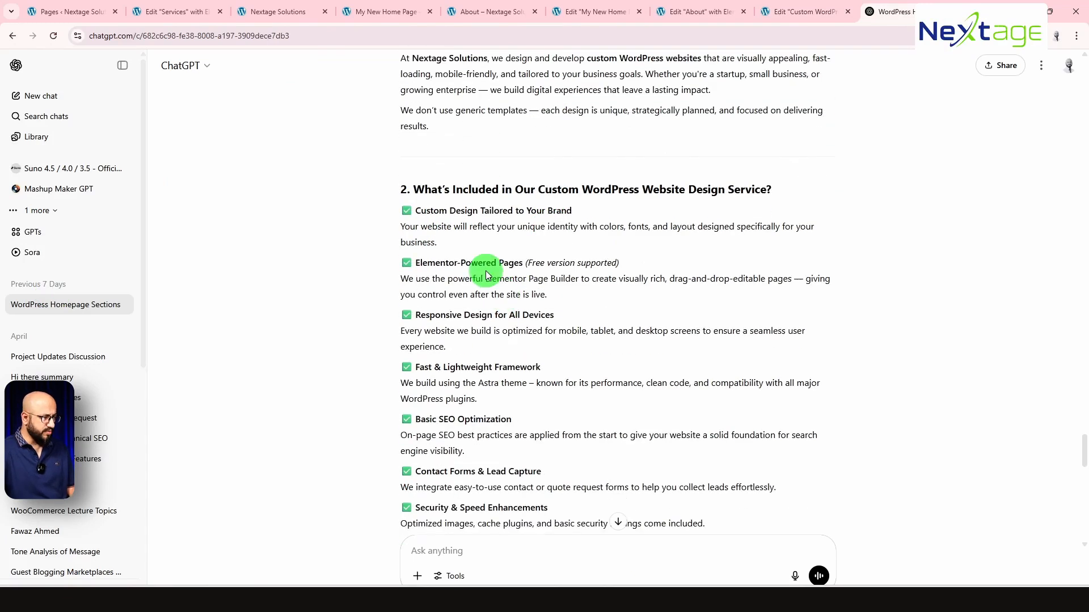
{"action": "scroll", "coordinate": [487, 272], "scroll_direction": "up", "scroll_amount": 2}
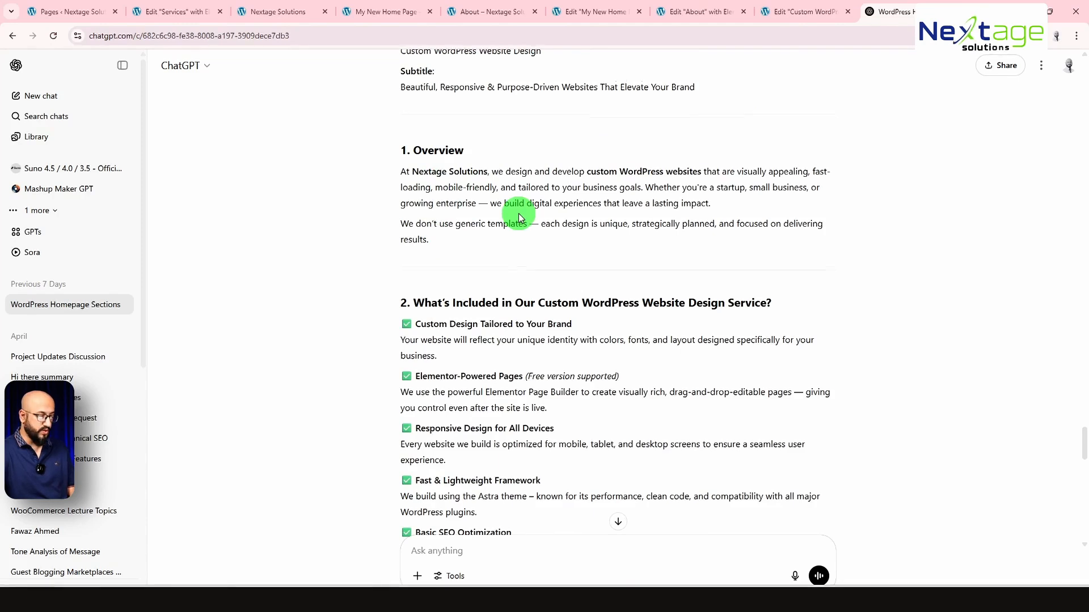
{"action": "scroll", "coordinate": [519, 218], "scroll_direction": "down", "scroll_amount": 2}
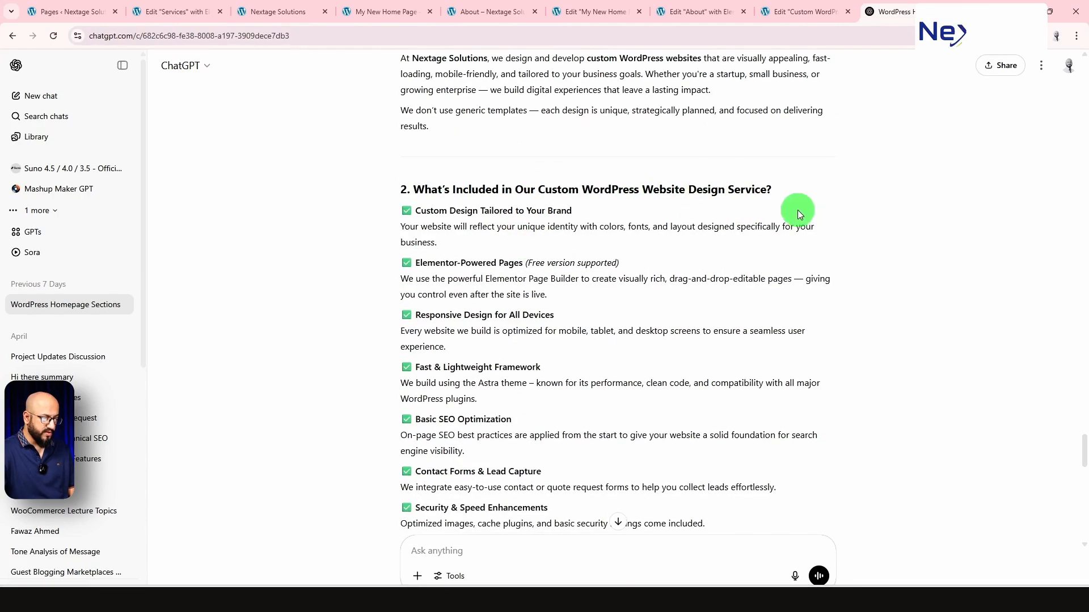
{"action": "scroll", "coordinate": [607, 247], "scroll_direction": "down", "scroll_amount": 2}
{"action": "scroll", "coordinate": [511, 221], "scroll_direction": "up", "scroll_amount": 1}
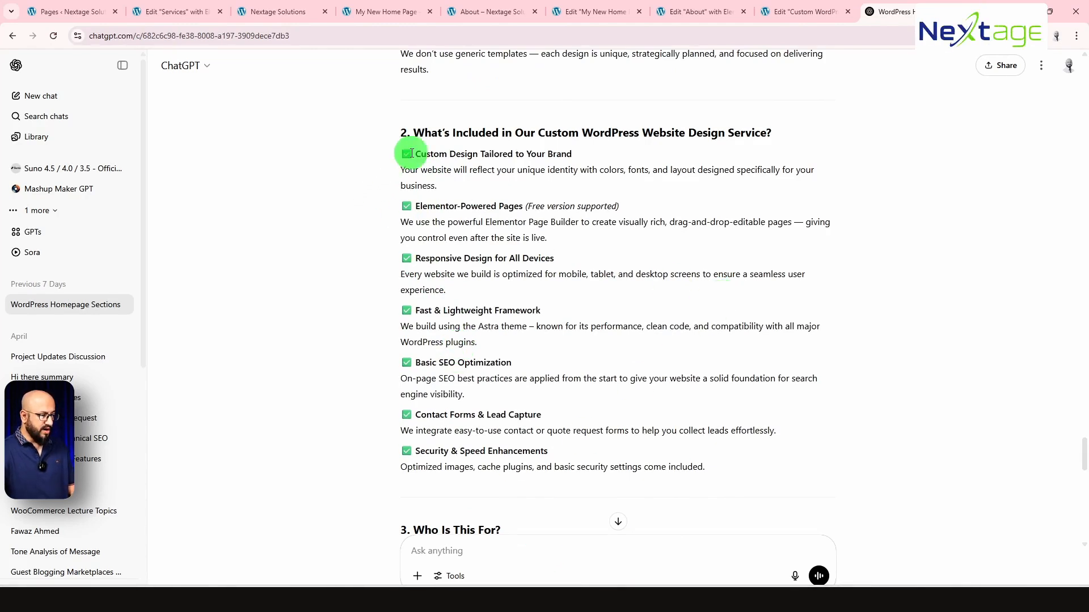
{"action": "mouse_move", "coordinate": [415, 152]}
{"action": "left_mouse_down"}
{"action": "mouse_move", "coordinate": [744, 462]}
{"action": "mouse_move", "coordinate": [737, 470]}
{"action": "mouse_move", "coordinate": [475, 309]}
{"action": "mouse_move", "coordinate": [425, 150]}
{"action": "mouse_move", "coordinate": [397, 151]}
{"action": "left_mouse_up"}
{"action": "key", "text": "ctrl+c"}
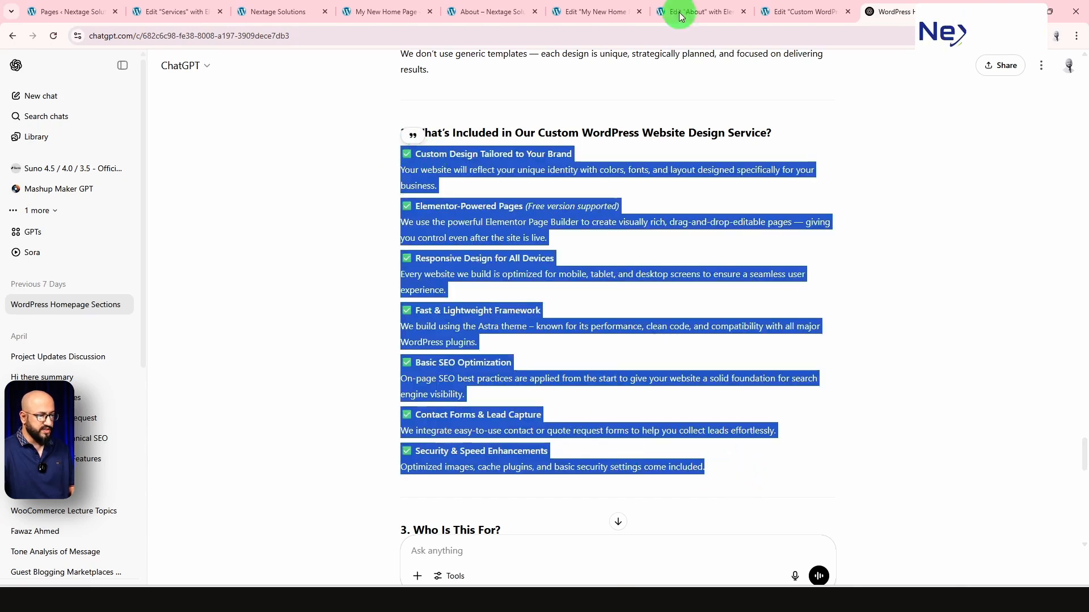
- Add a container with a Text Editor widget below the hero and replace its placeholder text with the copied checklist
{"action": "left_click", "coordinate": [830, 13]}
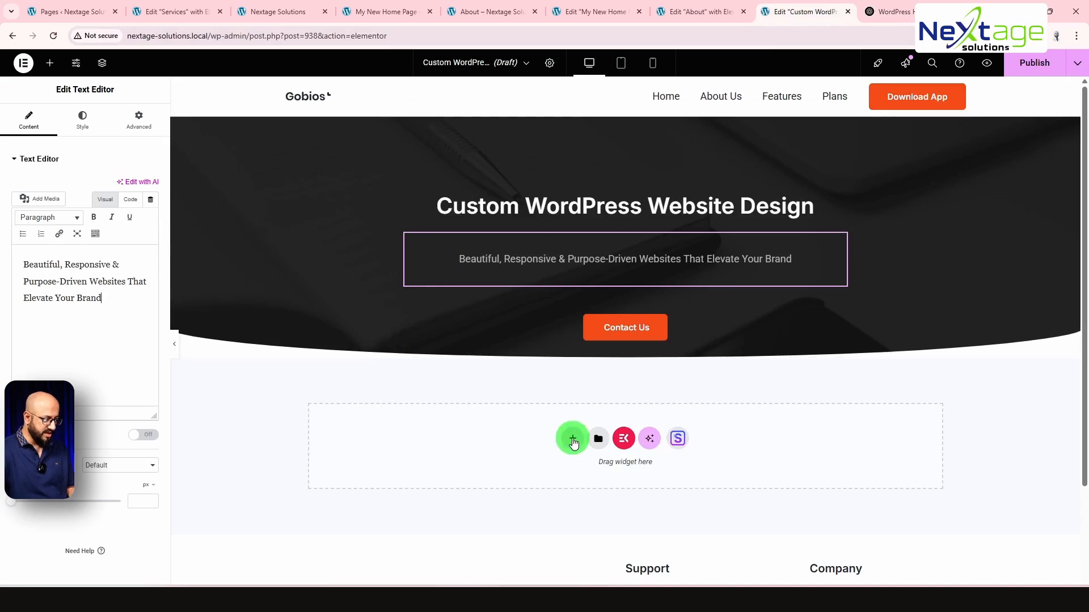
{"action": "left_click", "coordinate": [573, 439]}
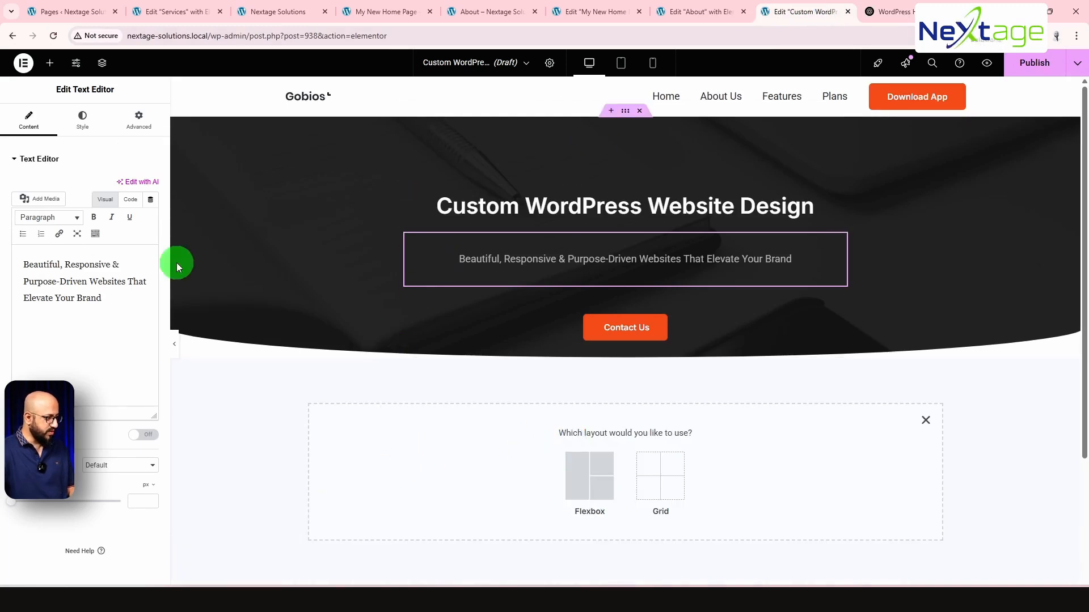
{"action": "left_click", "coordinate": [50, 67]}
{"action": "left_click_drag", "start_coordinate": [34, 211], "coordinate": [505, 417]}
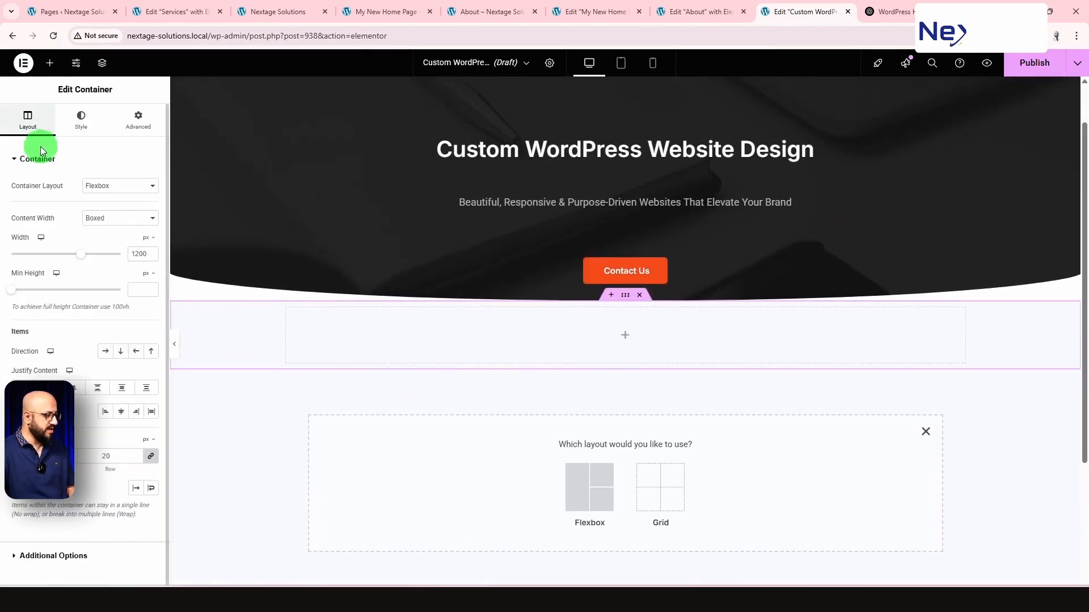
{"action": "left_click", "coordinate": [50, 67]}
{"action": "left_click_drag", "start_coordinate": [41, 326], "coordinate": [450, 332]}
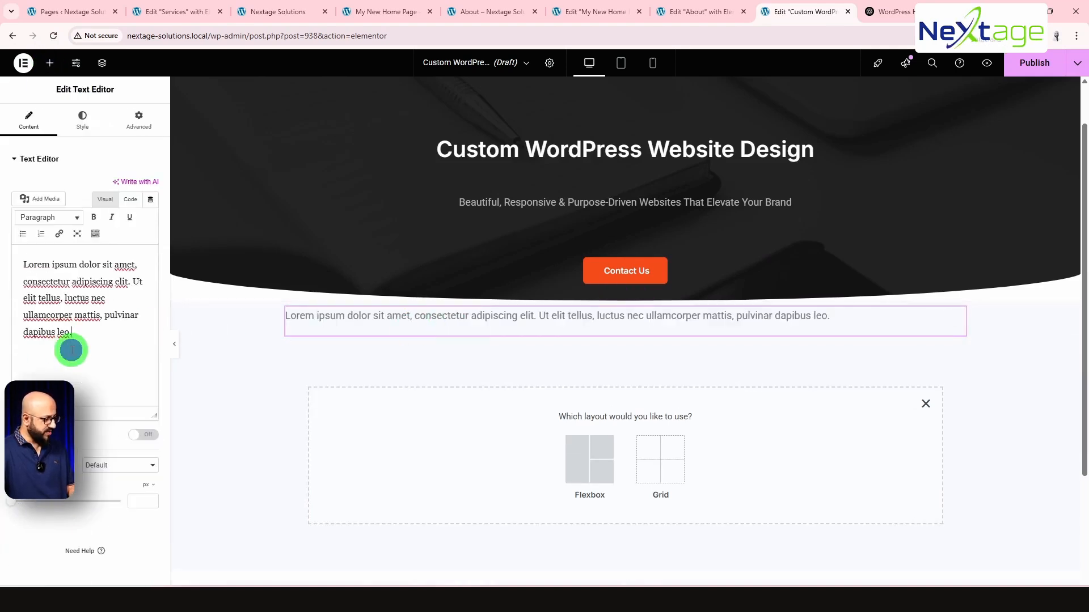
{"action": "key", "text": "ctrl+a"}
{"action": "key", "text": "ctrl+v"}
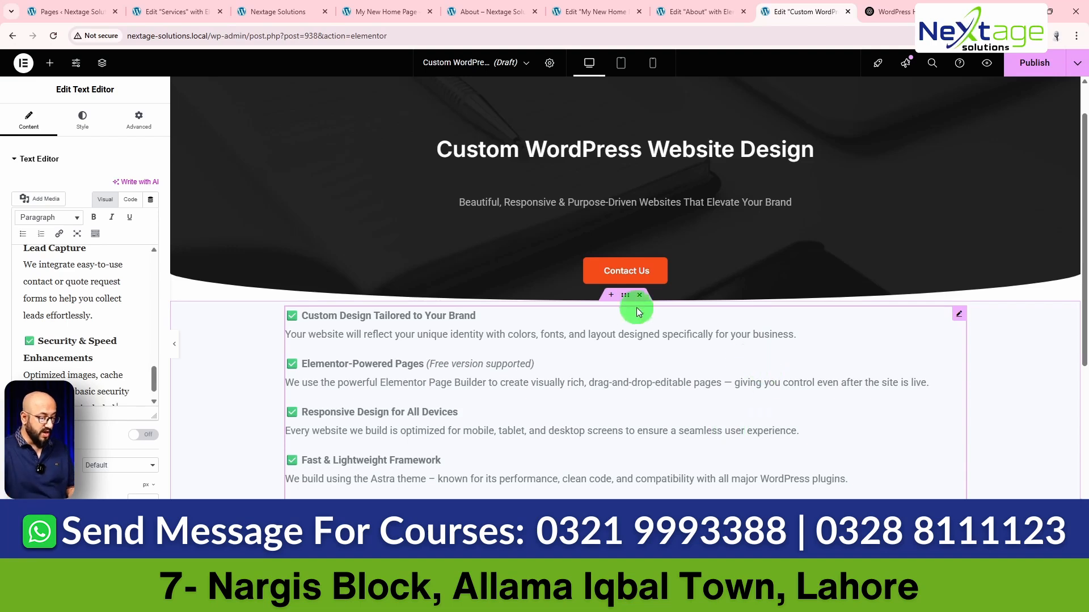
- Find icon box sections in the ElementsKit library and insert "Icon Box - Style 19" below the checklist
{"action": "left_click", "coordinate": [641, 298]}
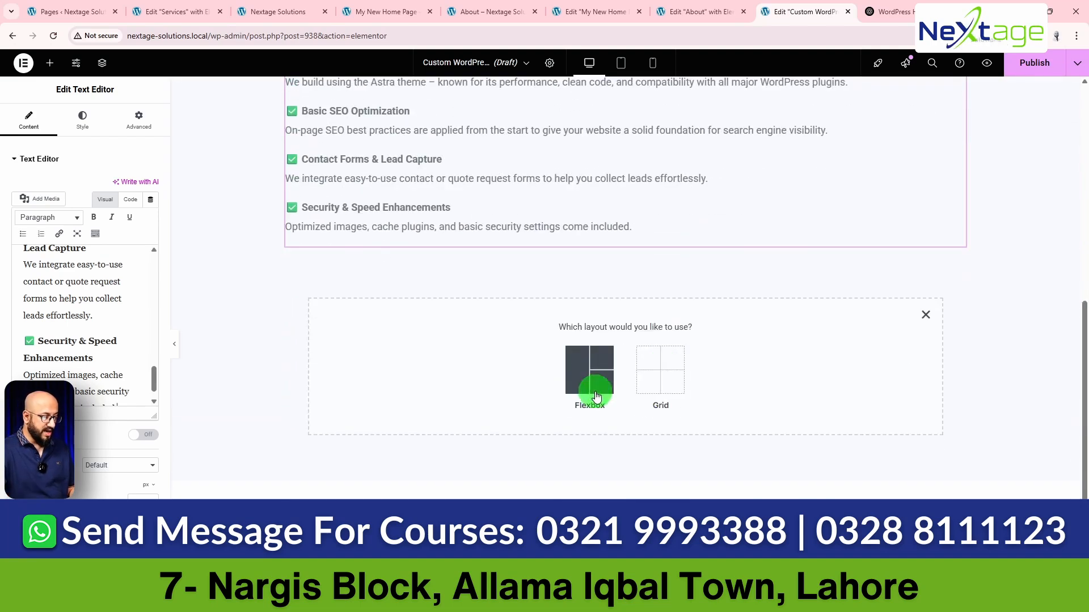
{"action": "left_click", "coordinate": [571, 370]}
{"action": "left_click", "coordinate": [925, 314]}
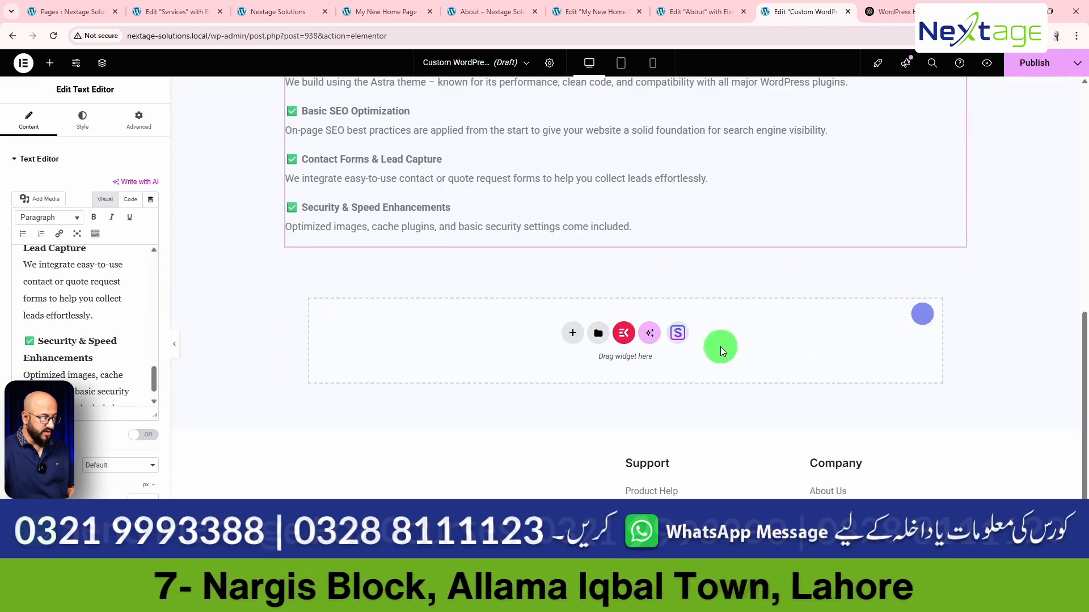
{"action": "left_click", "coordinate": [623, 336]}
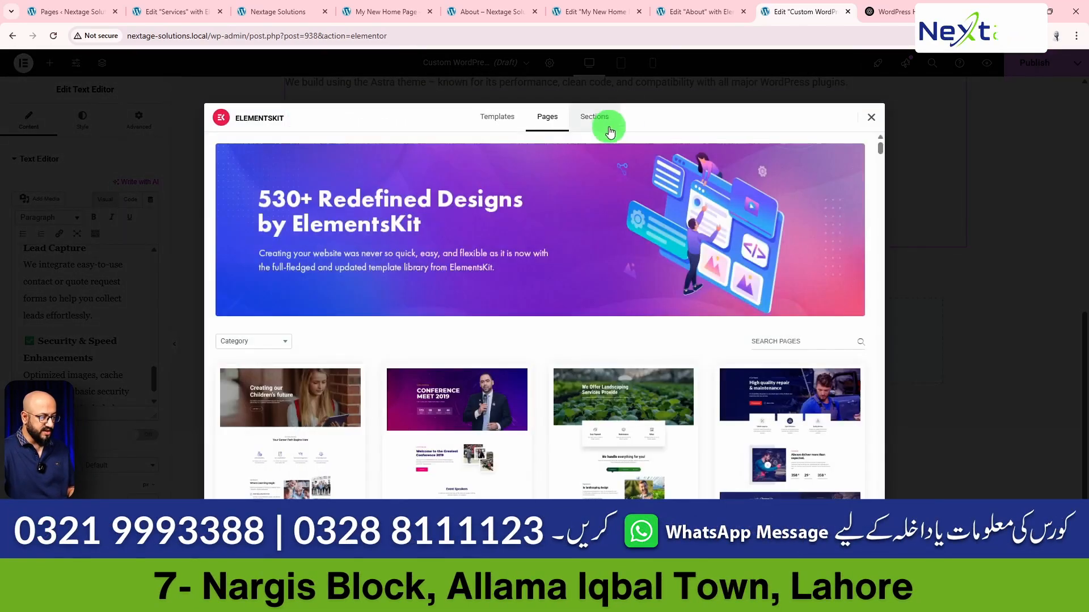
{"action": "left_click", "coordinate": [594, 117]}
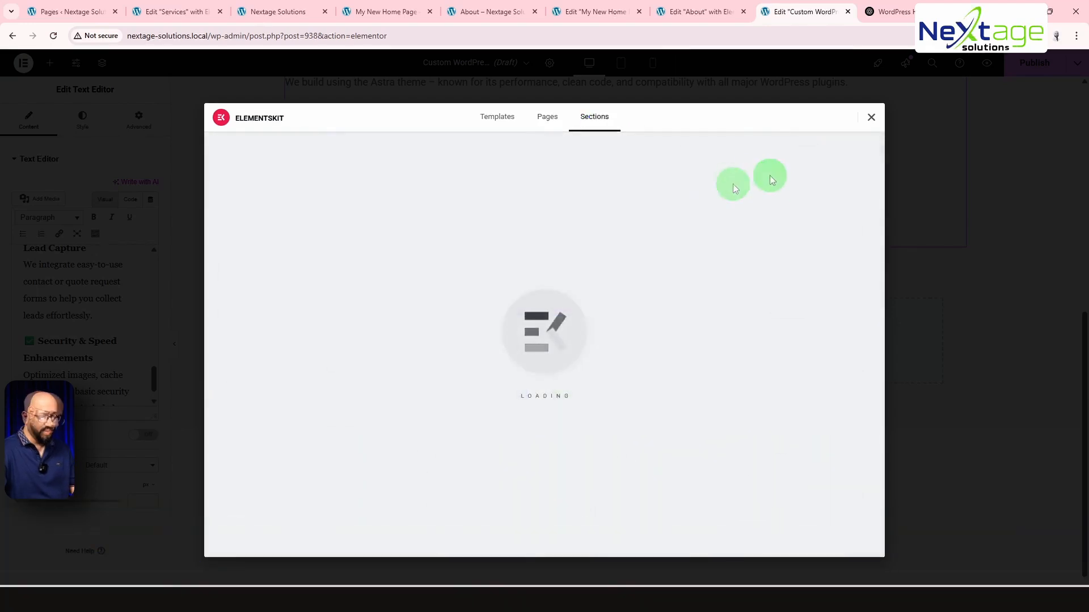
{"action": "left_click", "coordinate": [764, 340]}
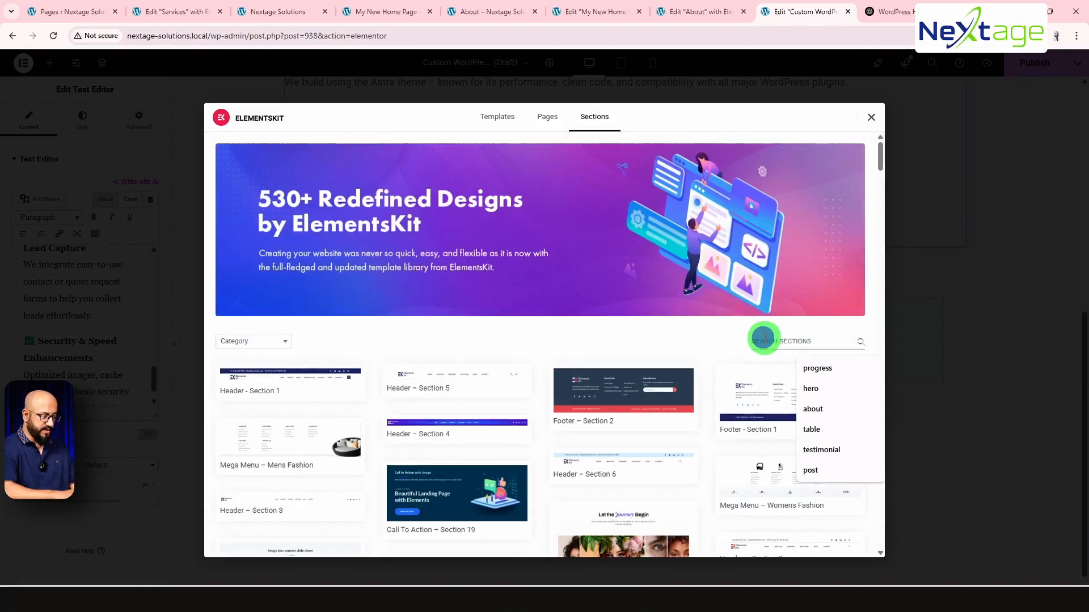
{"action": "type", "text": "icon box"}
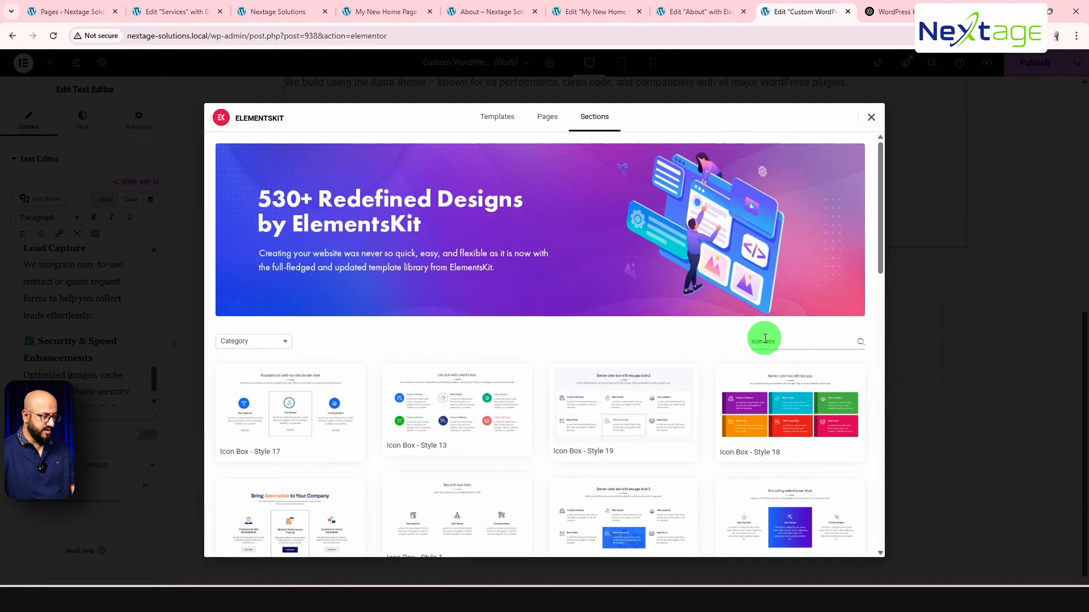
{"action": "scroll", "coordinate": [527, 314], "scroll_direction": "down", "scroll_amount": 1}
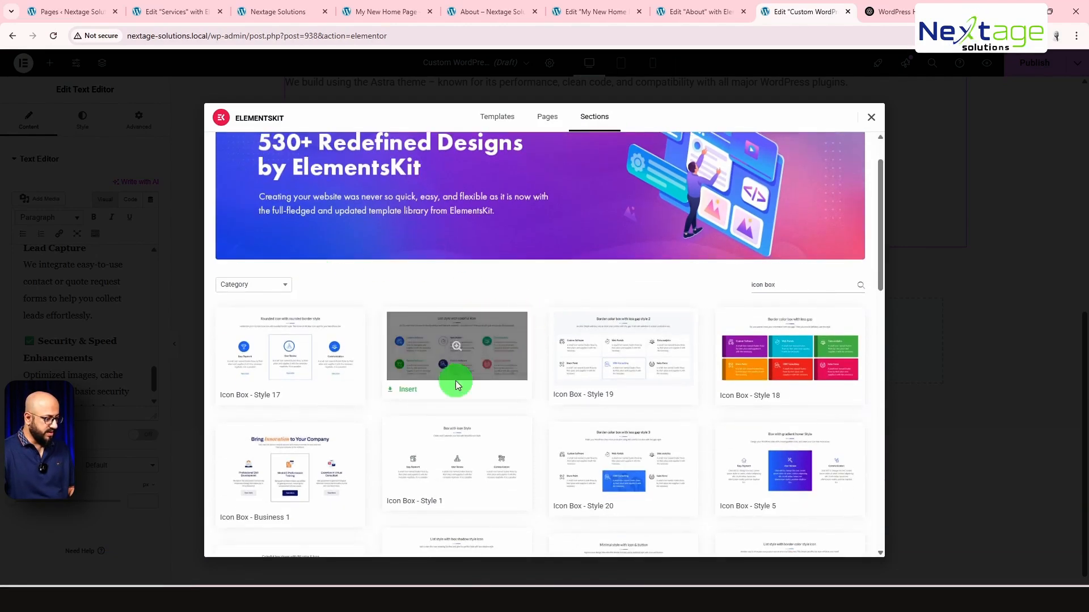
{"action": "scroll", "coordinate": [488, 346], "scroll_direction": "down", "scroll_amount": 1}
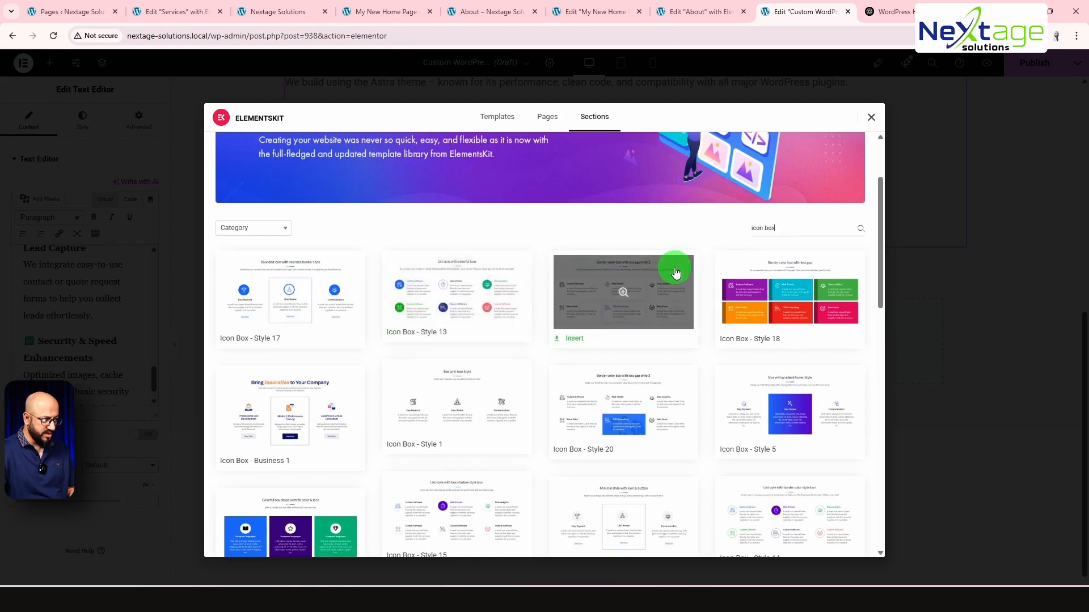
{"action": "left_click", "coordinate": [566, 338]}
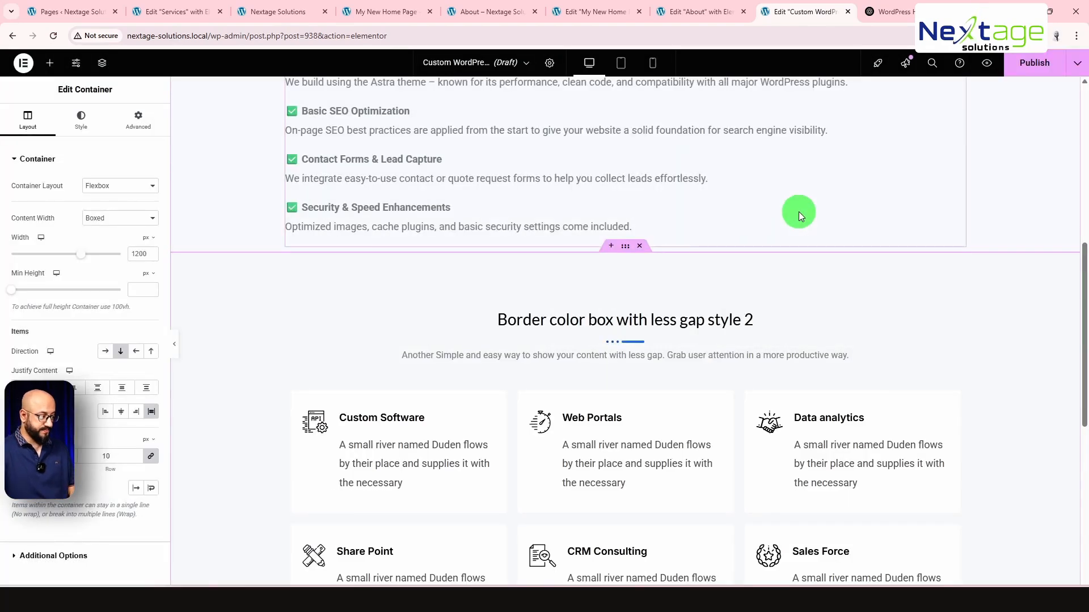
- Delete the inserted icon box section below the checklist
{"action": "scroll", "coordinate": [754, 329], "scroll_direction": "down", "scroll_amount": 1}
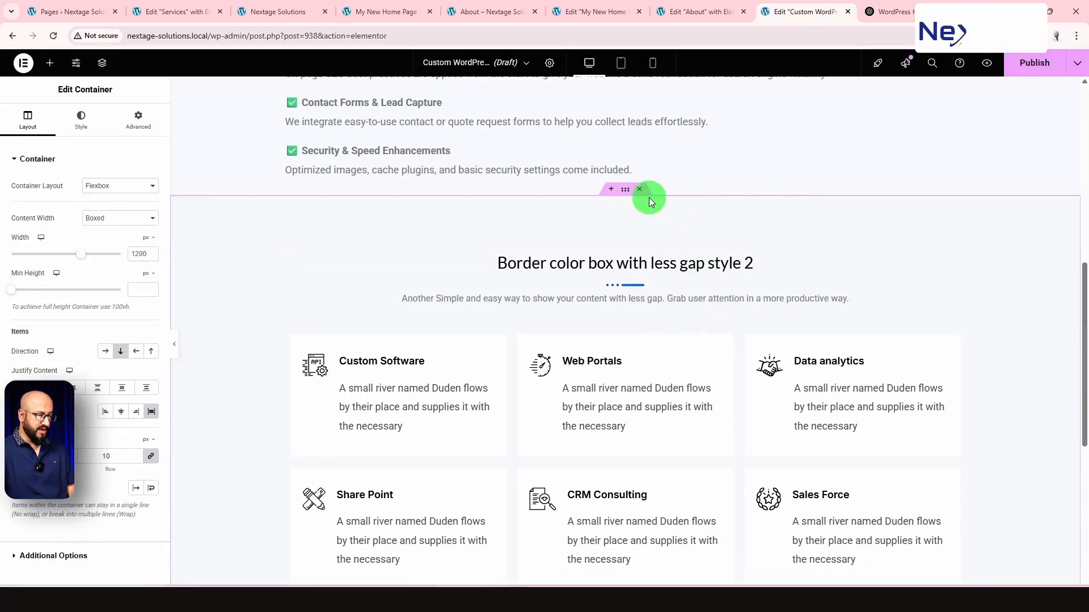
{"action": "scroll", "coordinate": [602, 316], "scroll_direction": "up", "scroll_amount": 2}
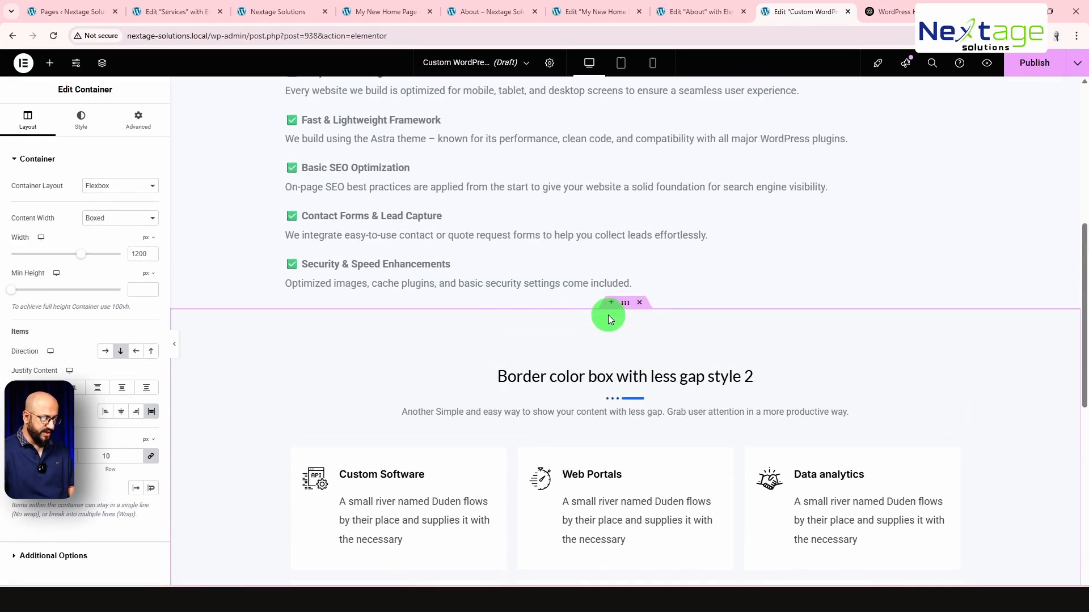
{"action": "left_click", "coordinate": [640, 304]}
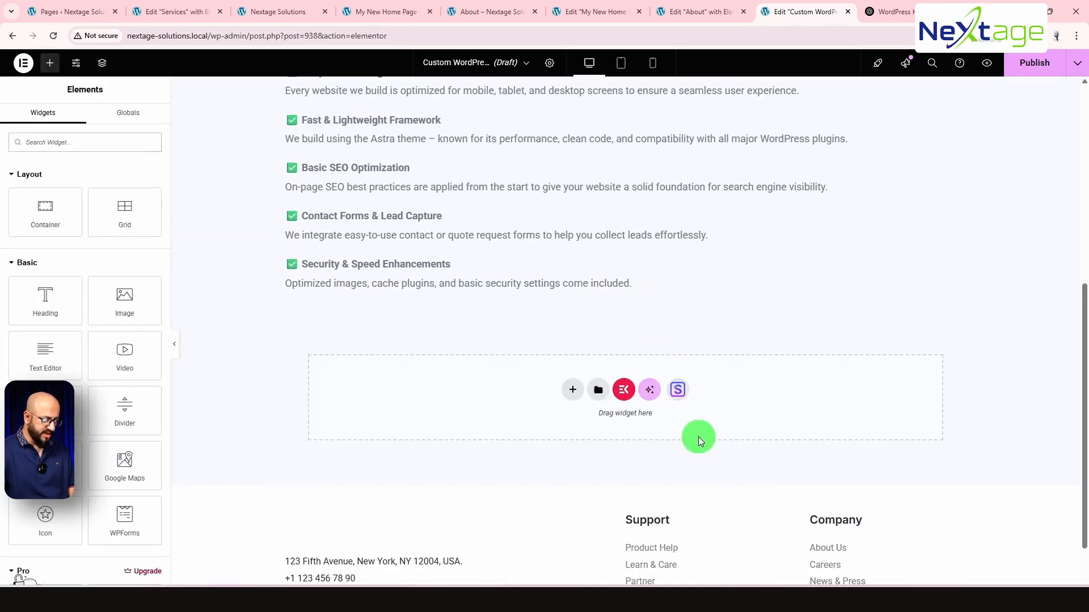
- Search the blocks of the Starter Templates library for "icon", then clear the search
{"action": "left_click", "coordinate": [624, 389]}
{"action": "left_click", "coordinate": [871, 117]}
{"action": "left_click", "coordinate": [673, 391]}
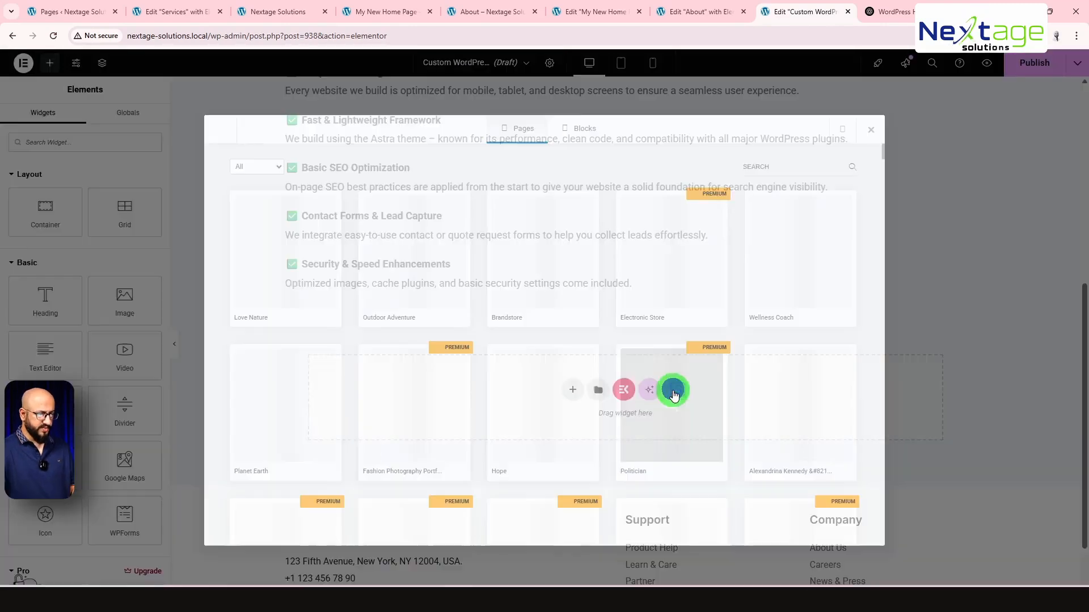
{"action": "left_click", "coordinate": [589, 129]}
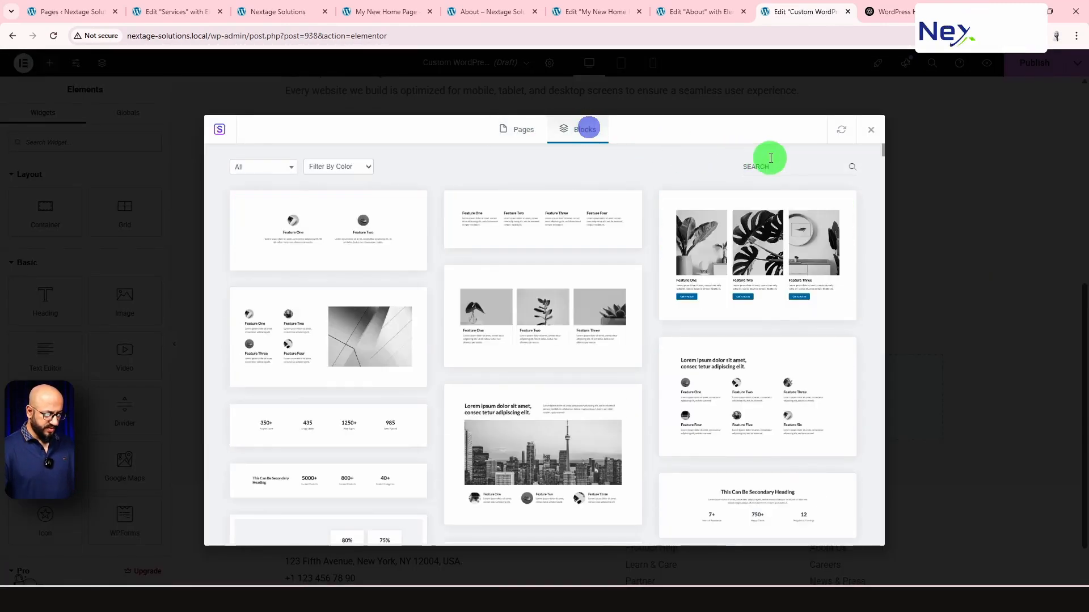
{"action": "left_click", "coordinate": [767, 171]}
{"action": "type", "text": "icon"}
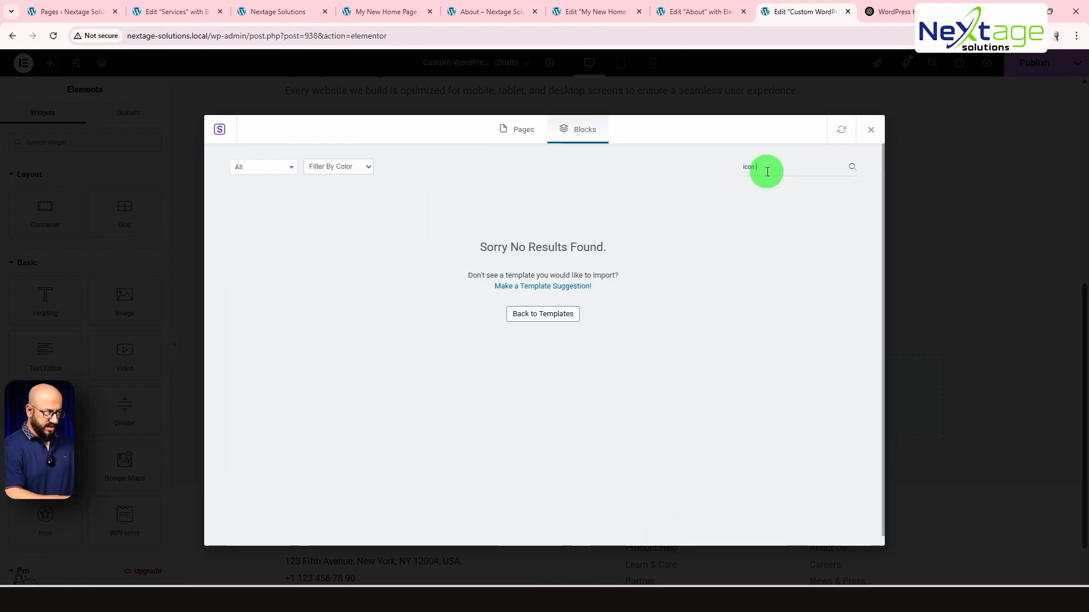
{"action": "key", "text": "BackSpace"}
{"action": "key", "text": "BackSpace"}
{"action": "key", "text": "BackSpace"}
{"action": "key", "text": "BackSpace"}
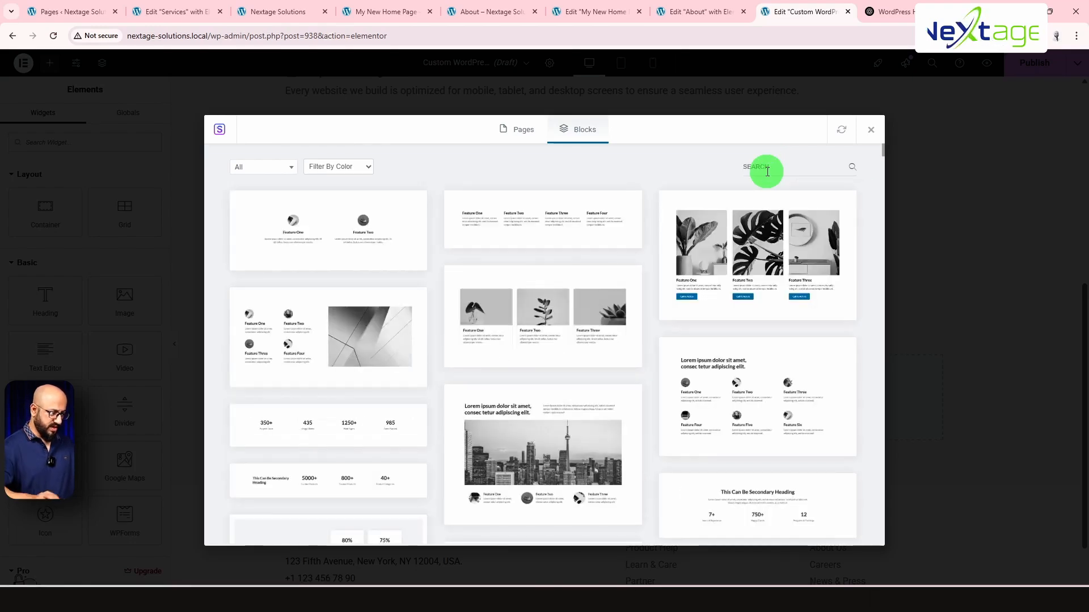
- Search the template blocks for "servi" and empty the search again
{"action": "type", "text": "servd"}
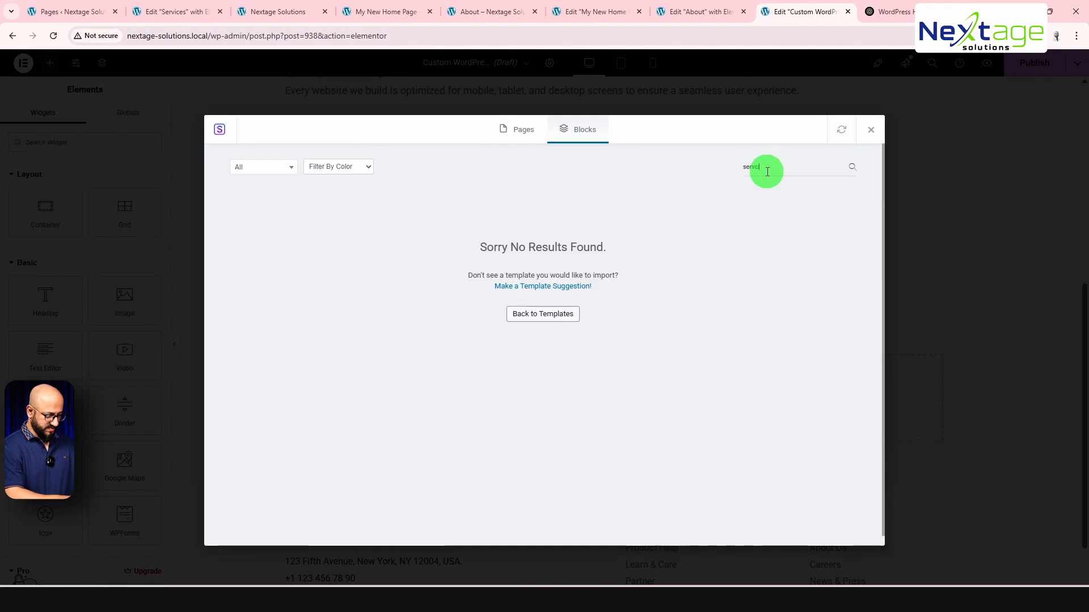
{"action": "key", "text": "BackSpace"}
{"action": "key", "text": "BackSpace"}
{"action": "key", "text": "BackSpace"}
{"action": "key", "text": "BackSpace"}
{"action": "key", "text": "BackSpace"}
{"action": "key", "text": "BackSpace"}
{"action": "key", "text": "BackSpace"}
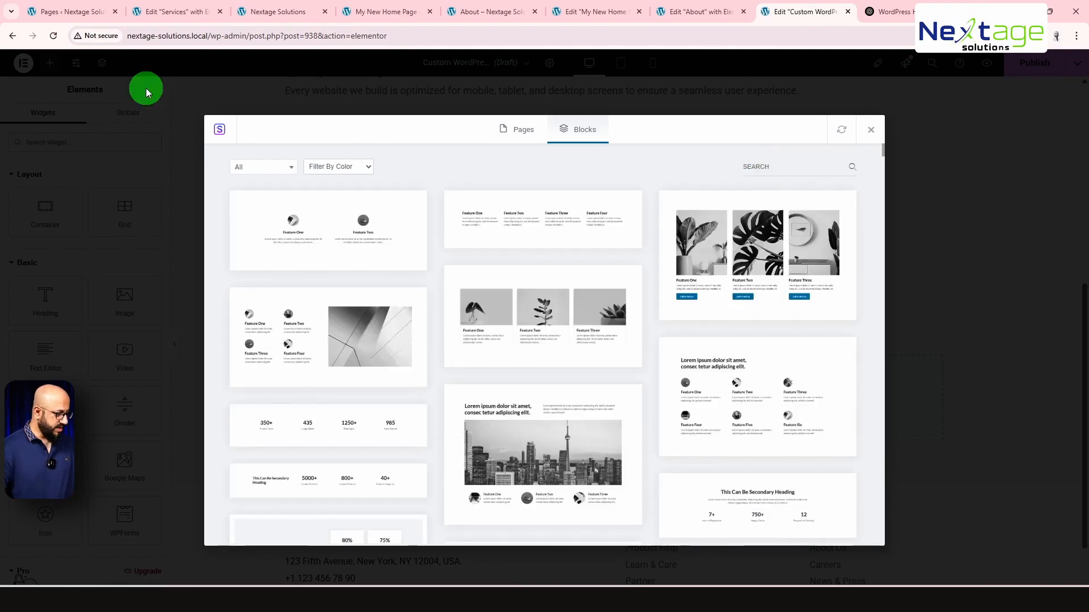
- Filter the template blocks by Features and import the light six-feature icon block with the centred secondary heading
{"action": "left_click", "coordinate": [282, 166]}
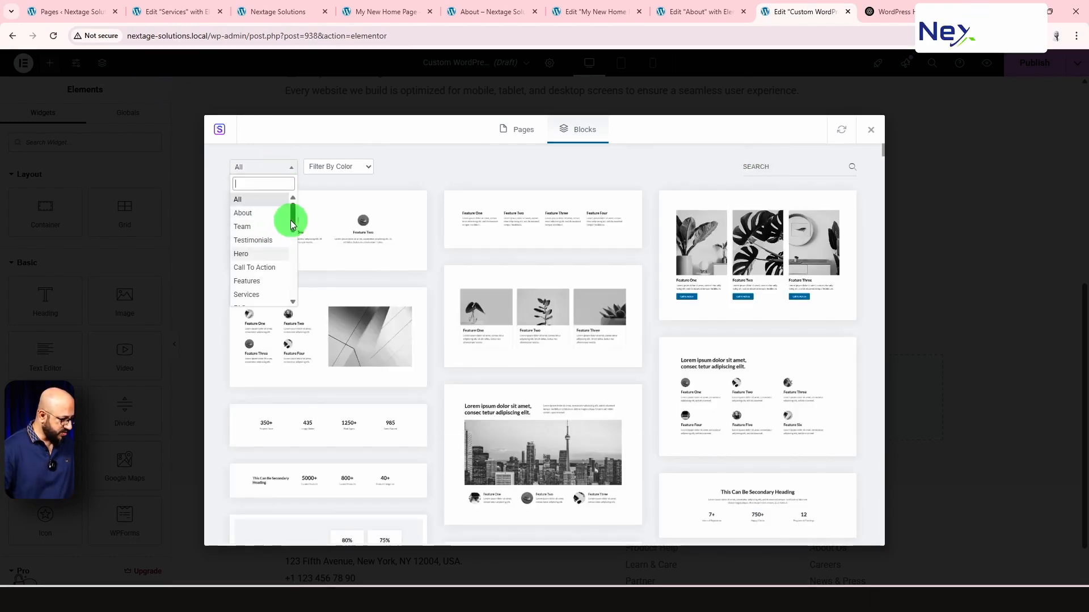
{"action": "left_click", "coordinate": [263, 282]}
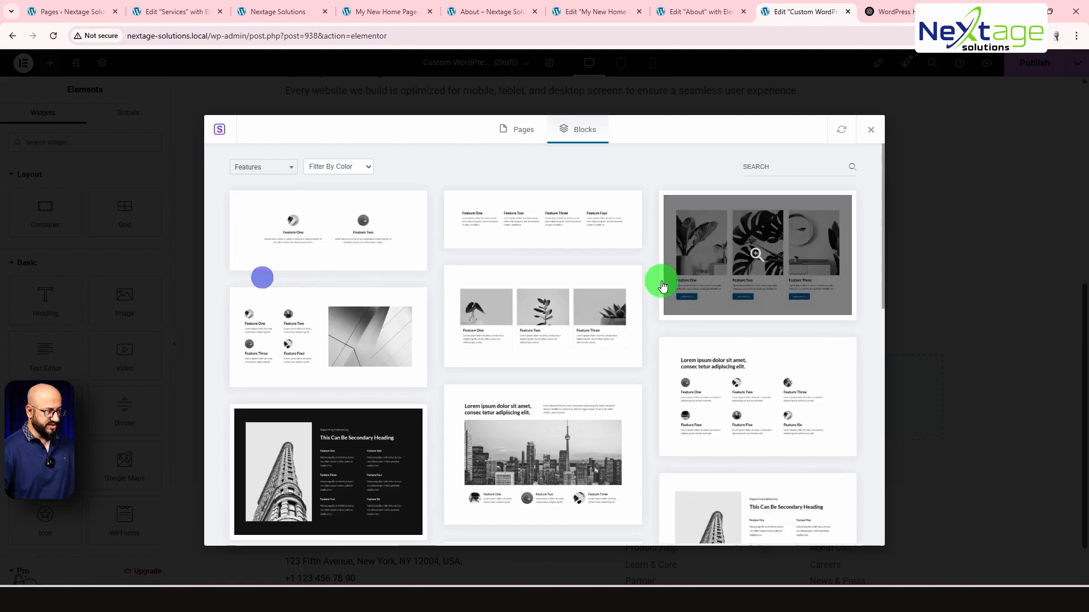
{"action": "scroll", "coordinate": [573, 311], "scroll_direction": "down", "scroll_amount": 1}
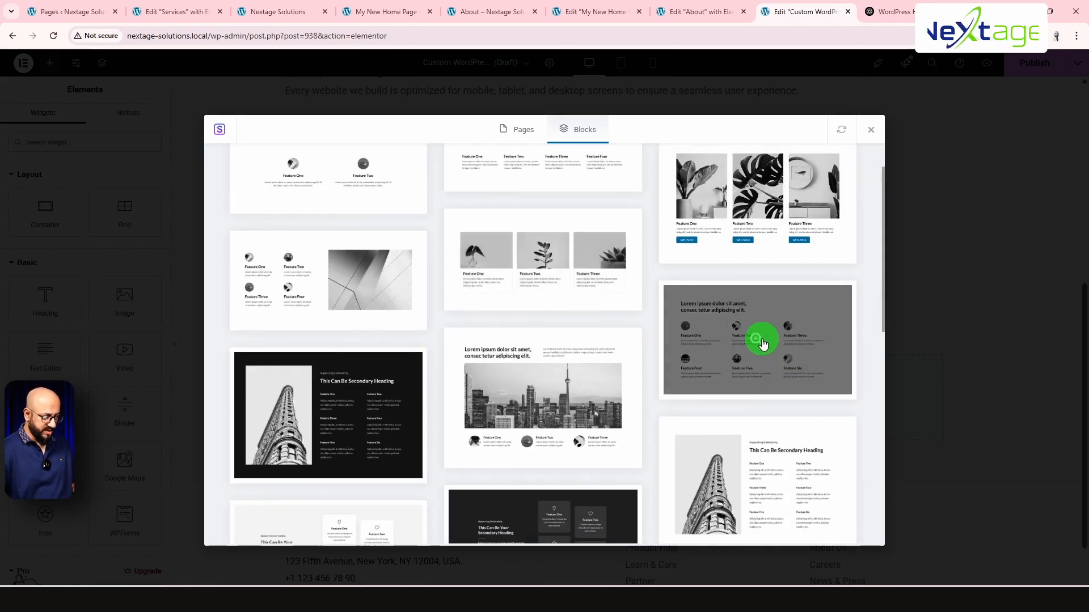
{"action": "scroll", "coordinate": [754, 344], "scroll_direction": "down", "scroll_amount": 5}
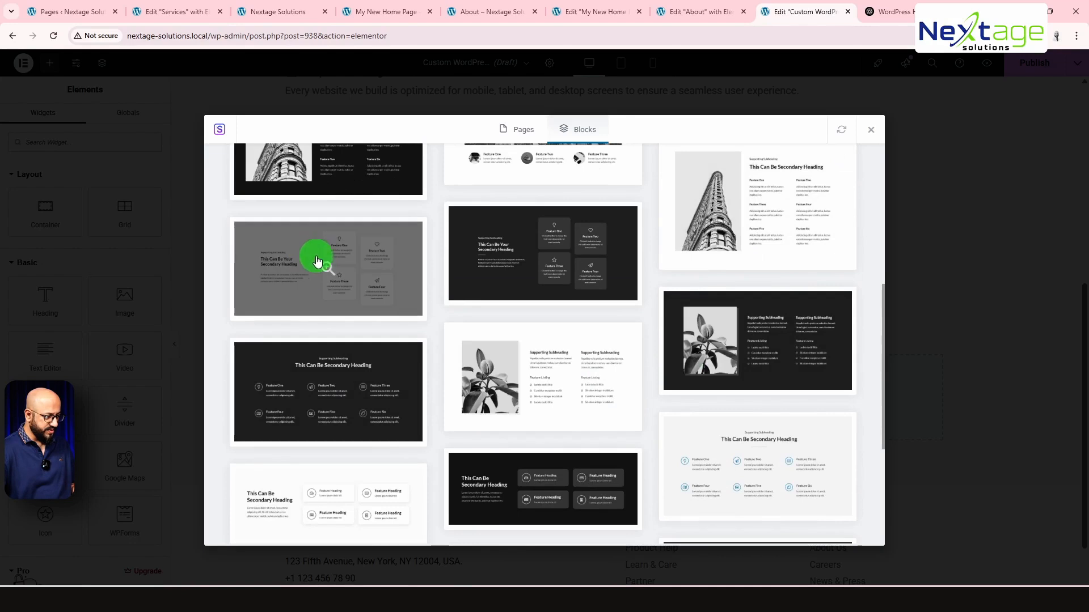
{"action": "left_click", "coordinate": [756, 463]}
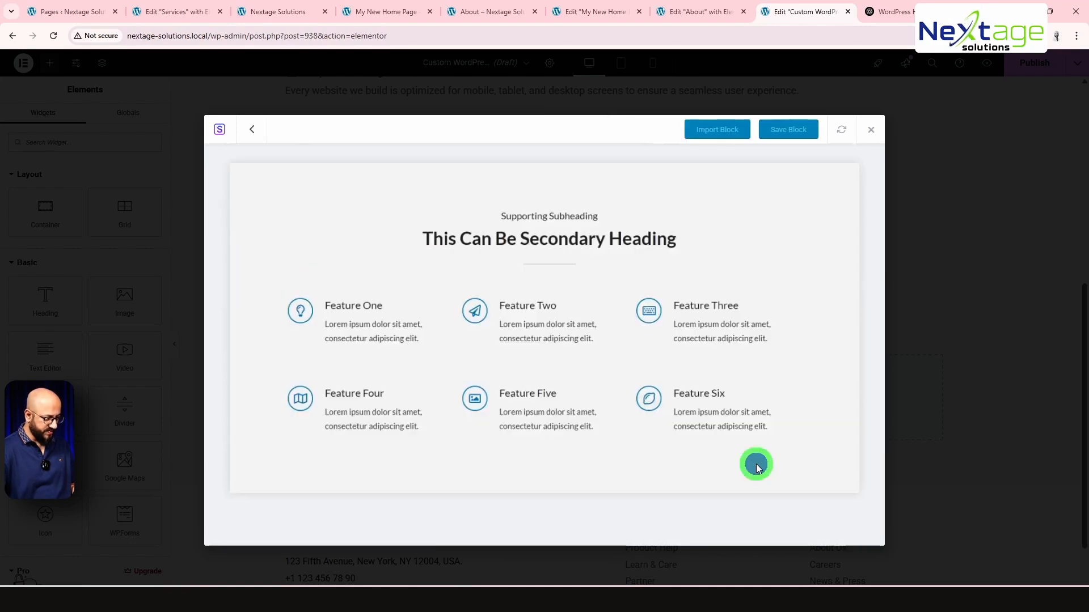
{"action": "left_click", "coordinate": [713, 130]}
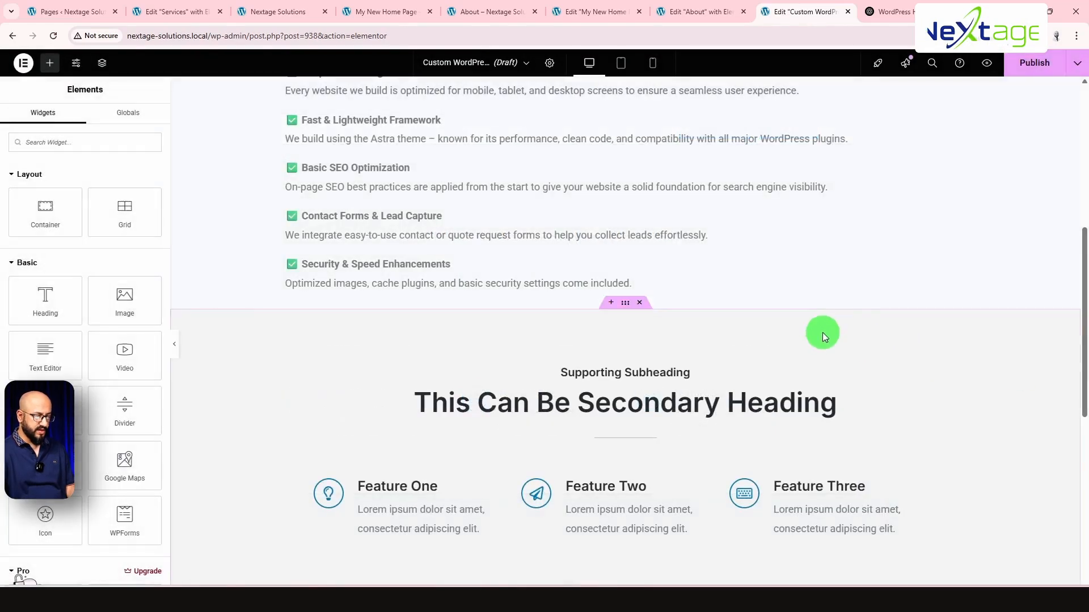
- Convert the imported six-feature section into containers and delete the original section
{"action": "scroll", "coordinate": [599, 222], "scroll_direction": "down", "scroll_amount": 2}
{"action": "left_click", "coordinate": [625, 191]}
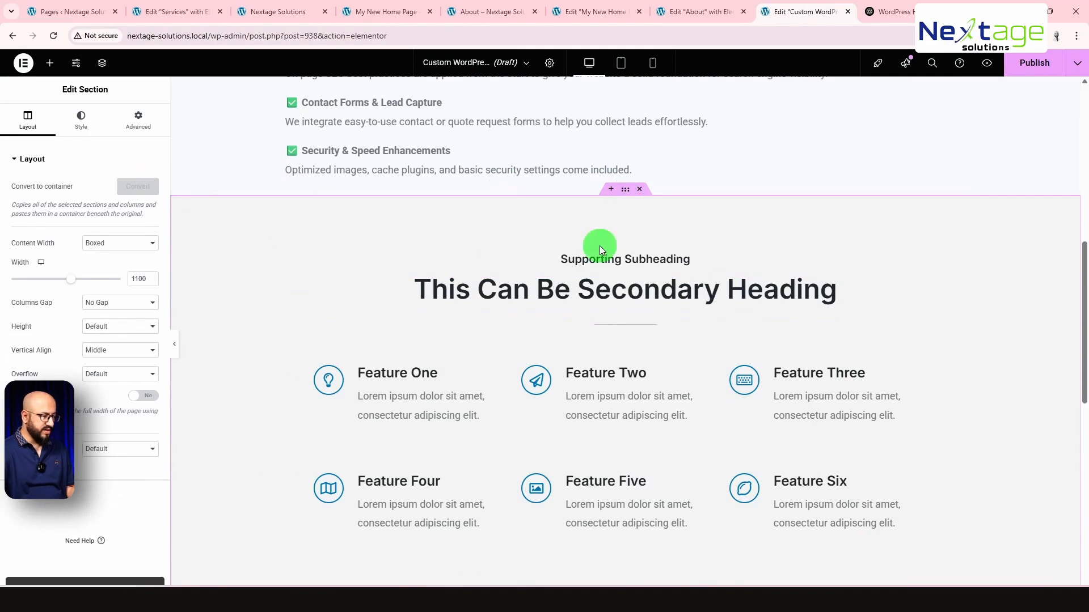
{"action": "left_click", "coordinate": [639, 189]}
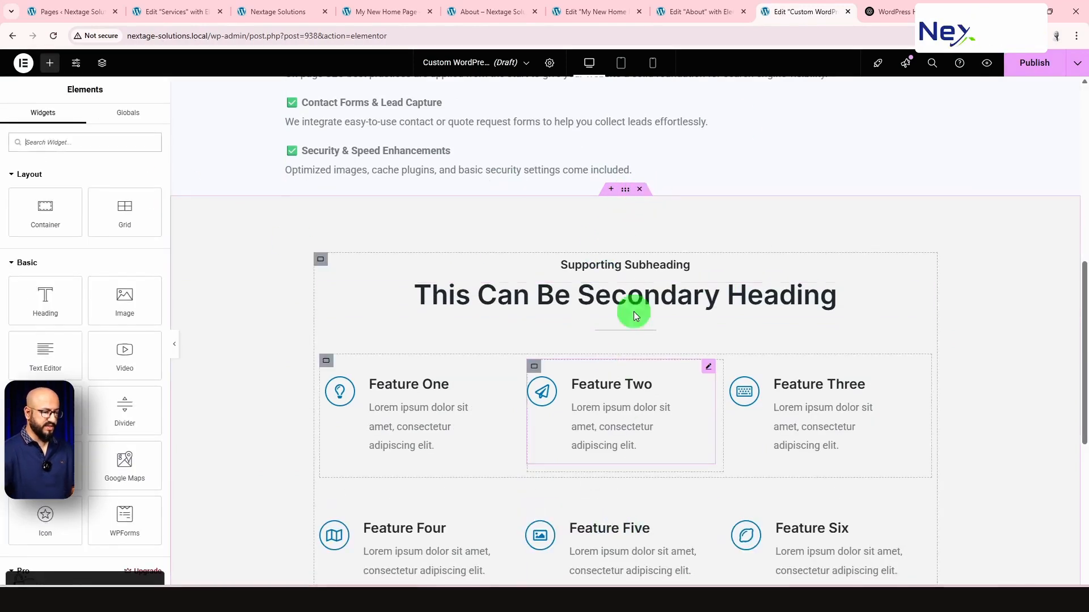
- Switch to ChatGPT and select the first feature title, "Custom Design Tailored to Your Brand", in the what's-included list
{"action": "key", "text": "ctrl+Tab"}
{"action": "left_click", "coordinate": [495, 166]}
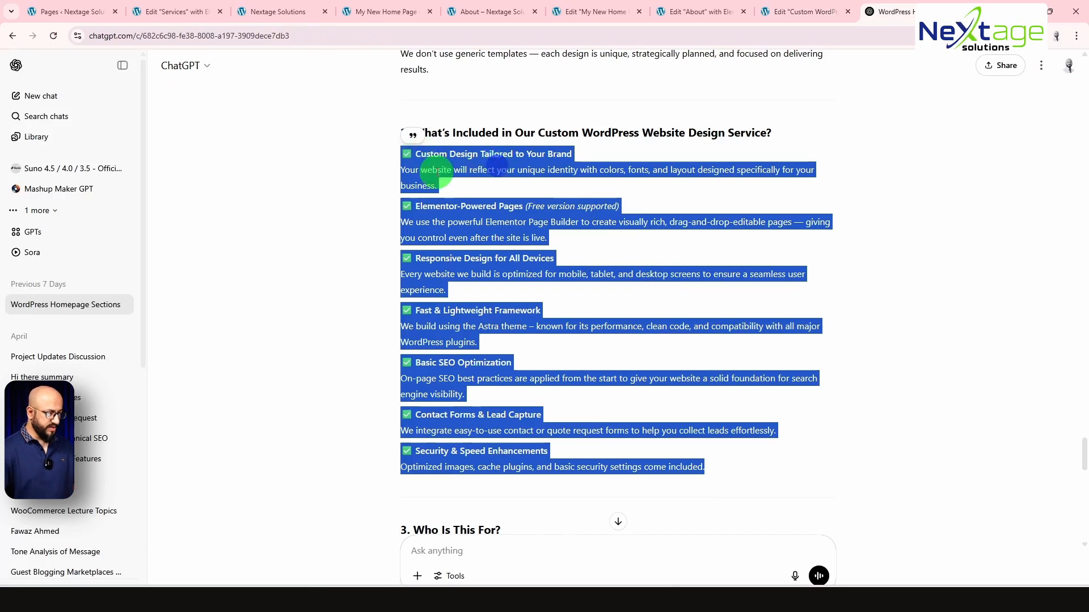
{"action": "left_click", "coordinate": [411, 154]}
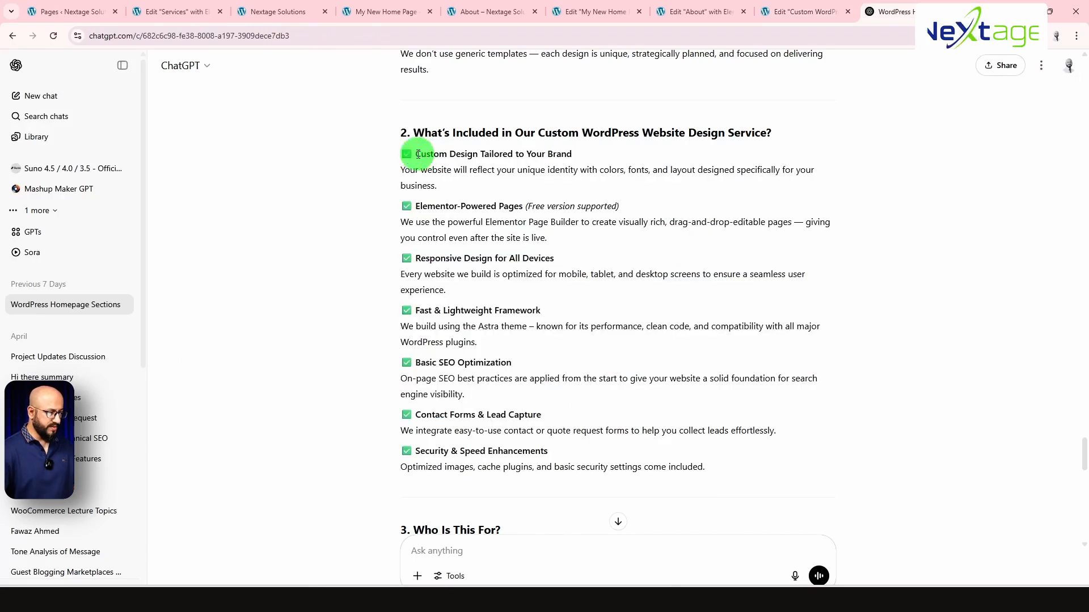
{"action": "left_click_drag", "start_coordinate": [418, 154], "coordinate": [518, 150]}
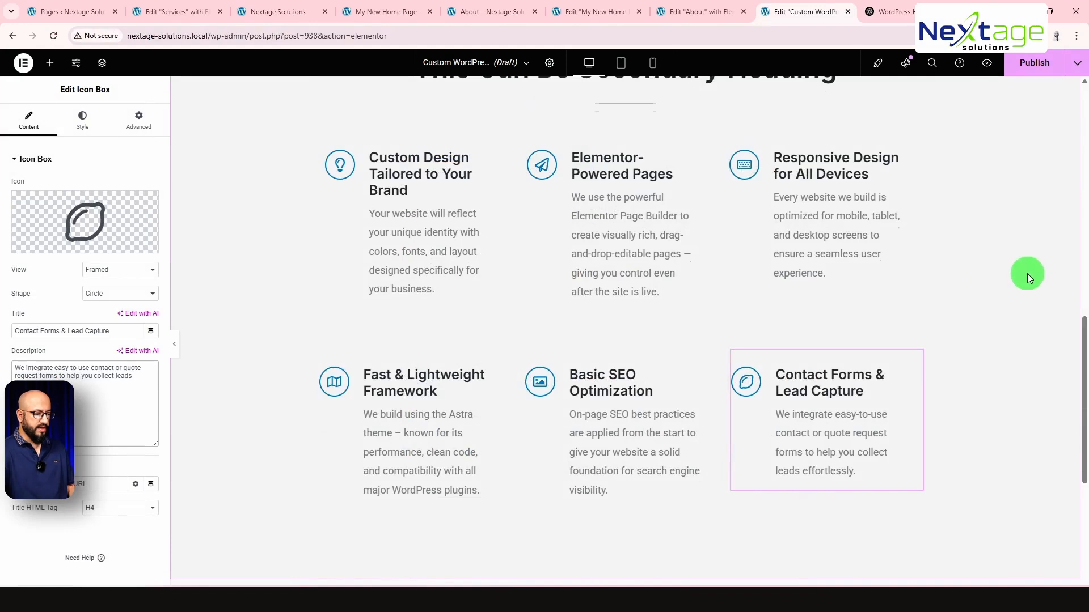
- Copy "What's Included in Our Custom WordPress Website Design Service?" from ChatGPT and use it as the icon box section's main heading
{"action": "scroll", "coordinate": [1026, 273], "scroll_direction": "up", "scroll_amount": 3}
{"action": "scroll", "coordinate": [732, 245], "scroll_direction": "up", "scroll_amount": 10}
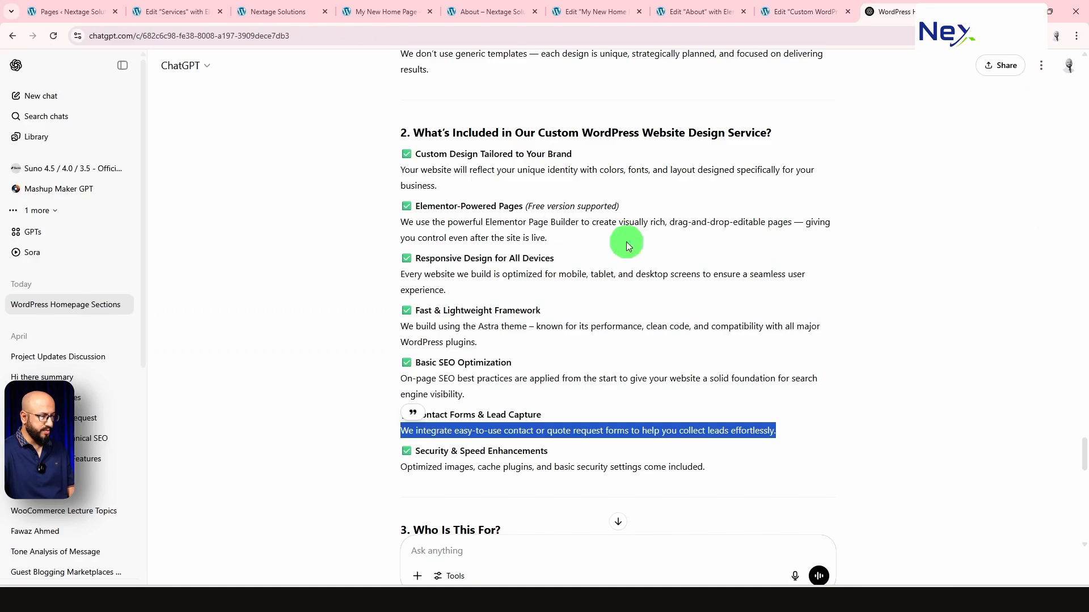
{"action": "scroll", "coordinate": [486, 182], "scroll_direction": "up", "scroll_amount": 3}
{"action": "scroll", "coordinate": [417, 245], "scroll_direction": "down", "scroll_amount": 1}
{"action": "left_click_drag", "start_coordinate": [414, 243], "coordinate": [777, 228]}
{"action": "key", "text": "ctrl+c"}
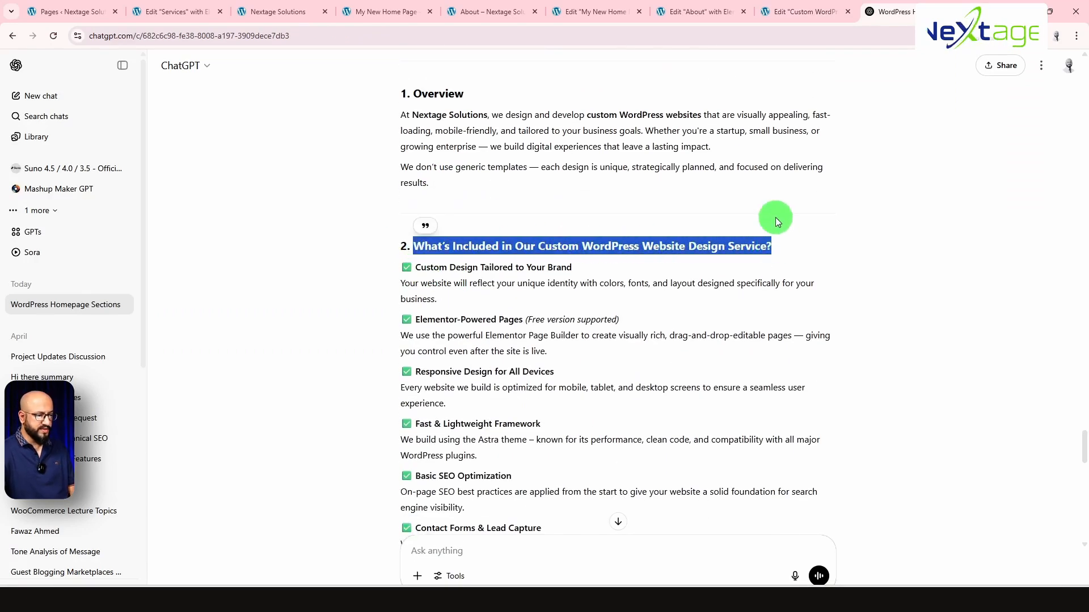
{"action": "left_click", "coordinate": [805, 11]}
{"action": "scroll", "coordinate": [536, 396], "scroll_direction": "down", "scroll_amount": 7}
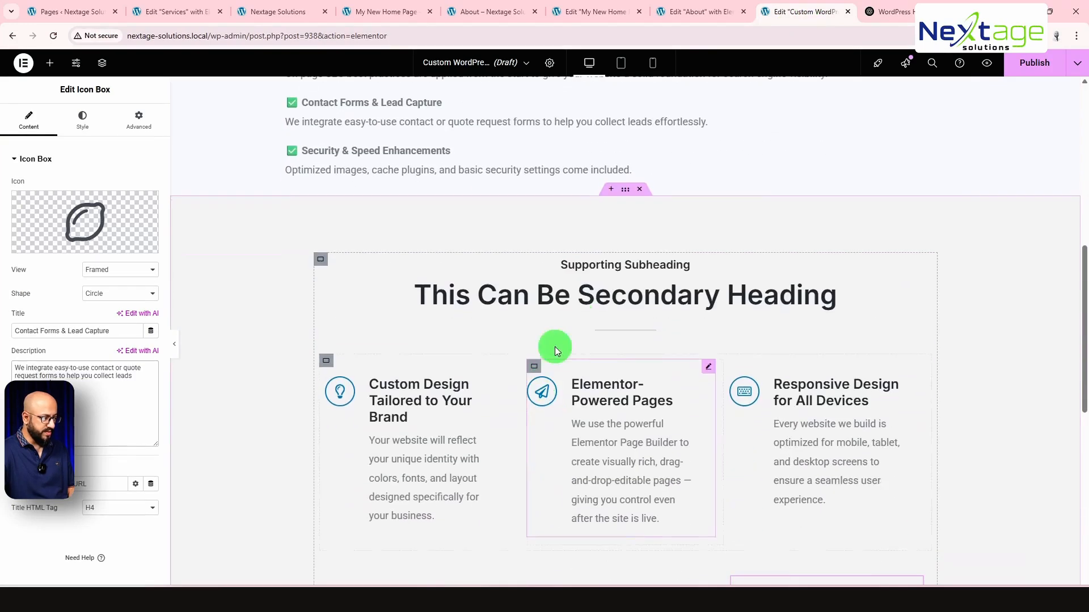
{"action": "left_click", "coordinate": [583, 300]}
{"action": "left_click", "coordinate": [70, 229]}
{"action": "key", "text": "ctrl+a"}
{"action": "key", "text": "ctrl+v"}
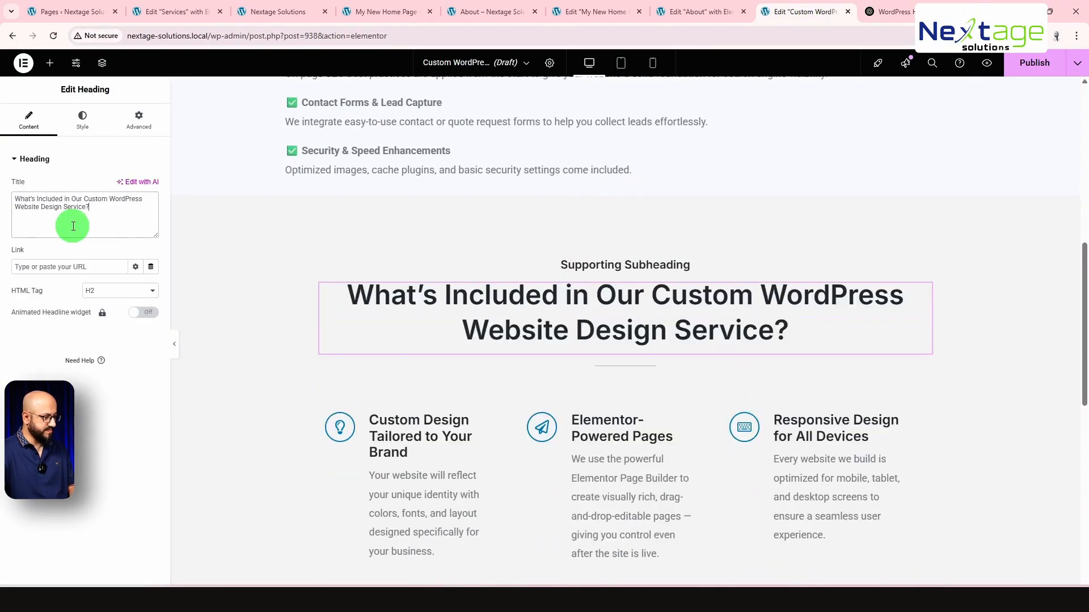
- Move "What's Included in" out of the main heading and into the subheading above it, replacing the placeholder text
{"action": "left_click", "coordinate": [563, 298]}
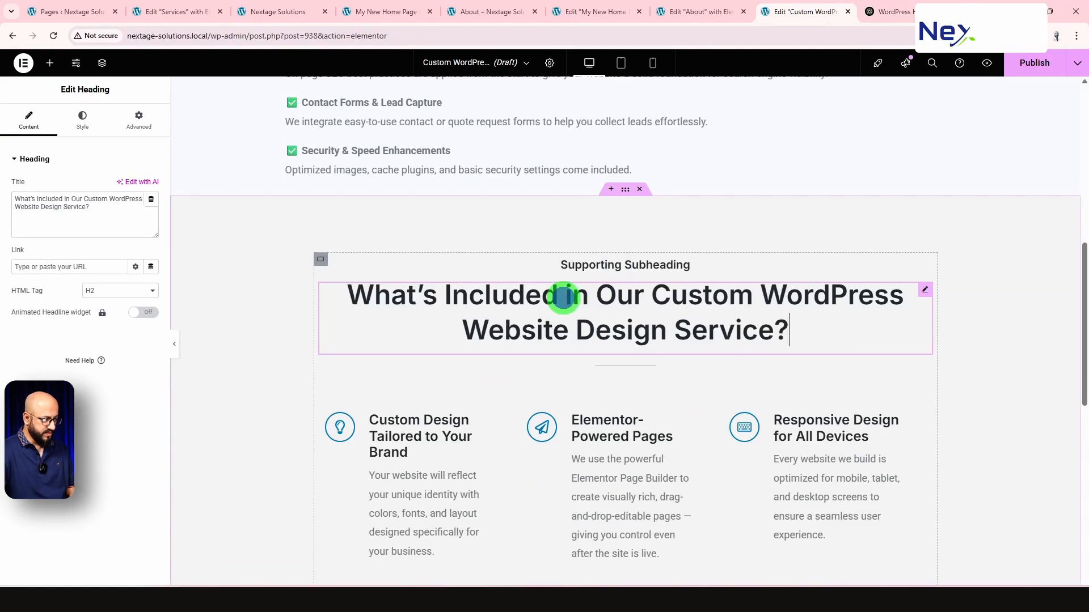
{"action": "left_click_drag", "start_coordinate": [594, 290], "coordinate": [355, 294]}
{"action": "key", "text": "BackSpace"}
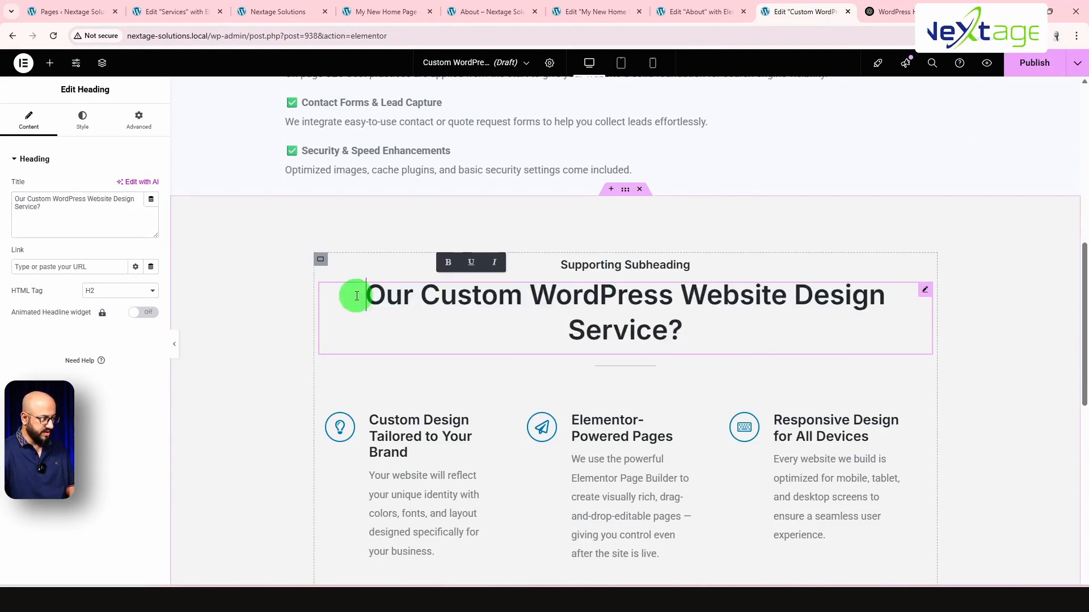
{"action": "left_click", "coordinate": [653, 263]}
{"action": "left_click", "coordinate": [71, 224]}
{"action": "triple_click", "coordinate": [74, 216]}
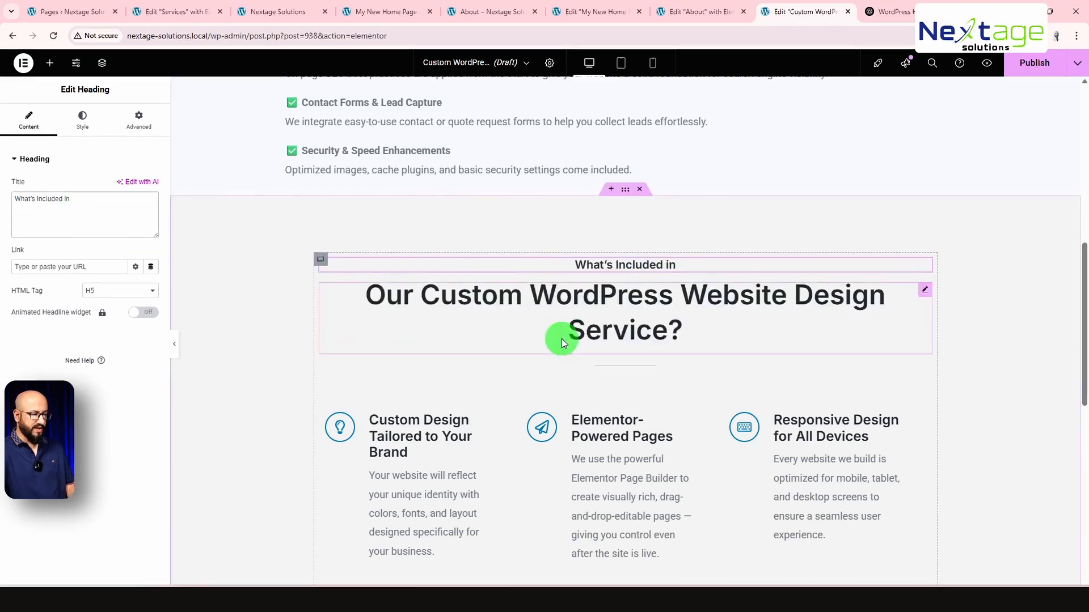
- Add "our" to the end of the subheading and remove "Our" and the question mark from the main heading
{"action": "left_click", "coordinate": [702, 266]}
{"action": "type", "text": "our"}
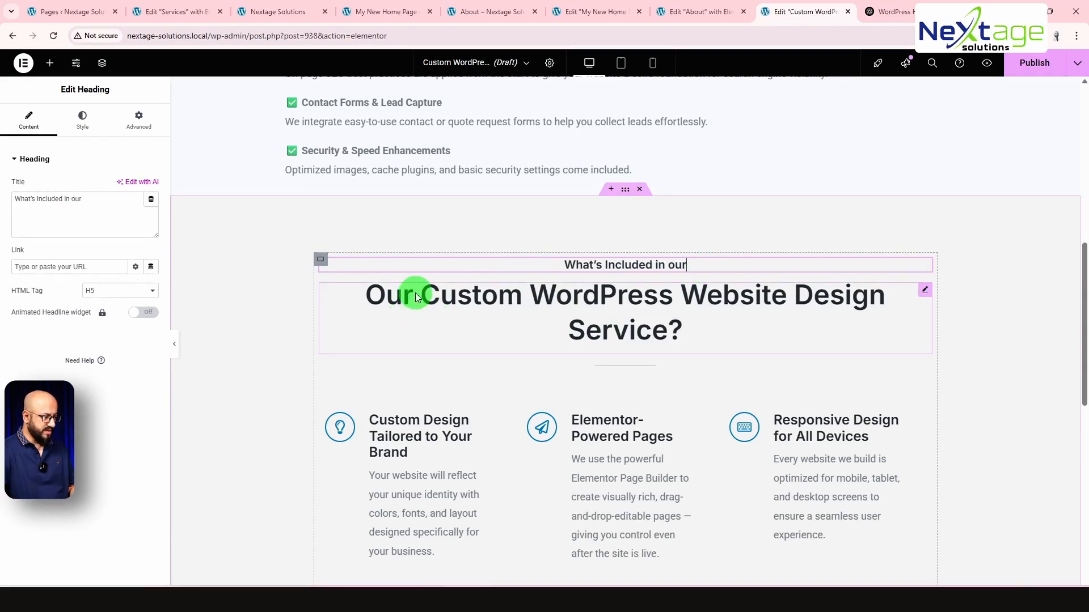
{"action": "double_click", "coordinate": [416, 293]}
{"action": "type", "text": "O"}
{"action": "key", "text": "BackSpace"}
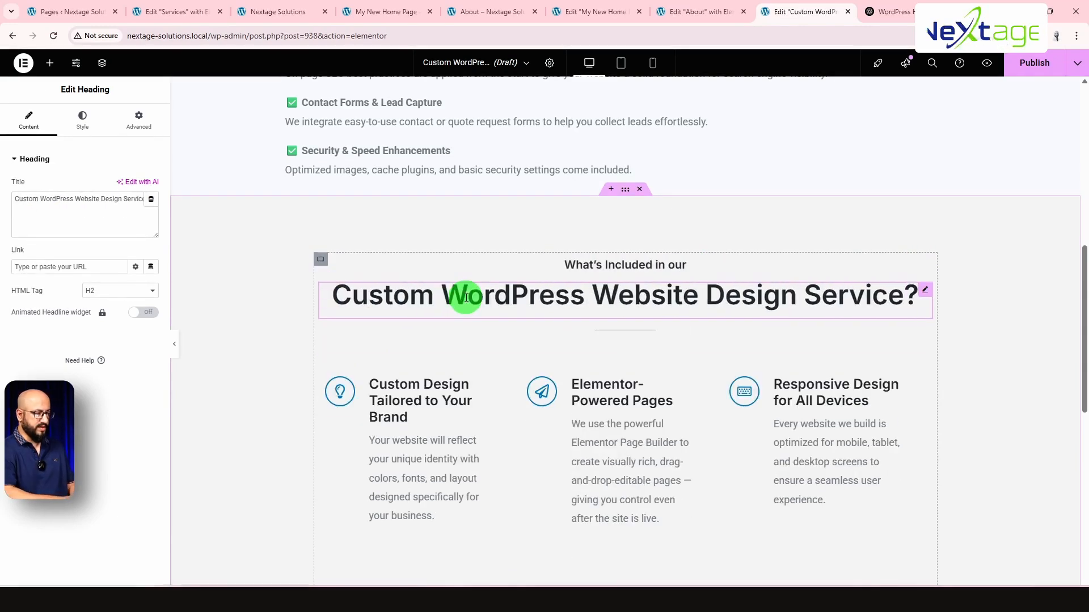
{"action": "left_click", "coordinate": [887, 295]}
{"action": "key", "text": "BackSpace"}
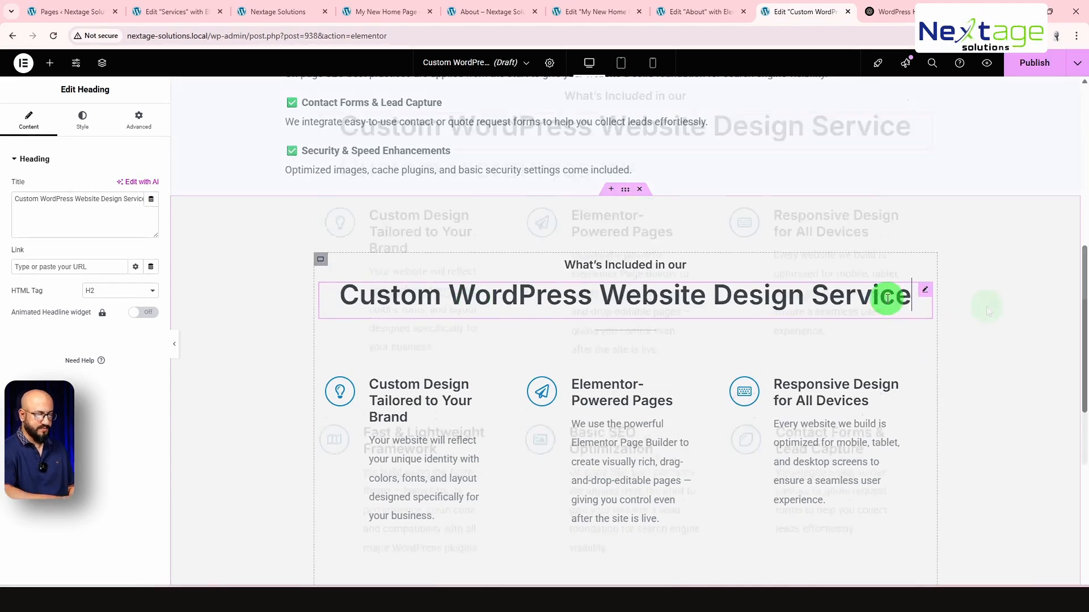
- Delete the old text checklist section between the hero and the new icon box section
{"action": "scroll", "coordinate": [985, 304], "scroll_direction": "down", "scroll_amount": 5}
{"action": "scroll", "coordinate": [986, 318], "scroll_direction": "up", "scroll_amount": 4}
{"action": "scroll", "coordinate": [509, 262], "scroll_direction": "up", "scroll_amount": 8}
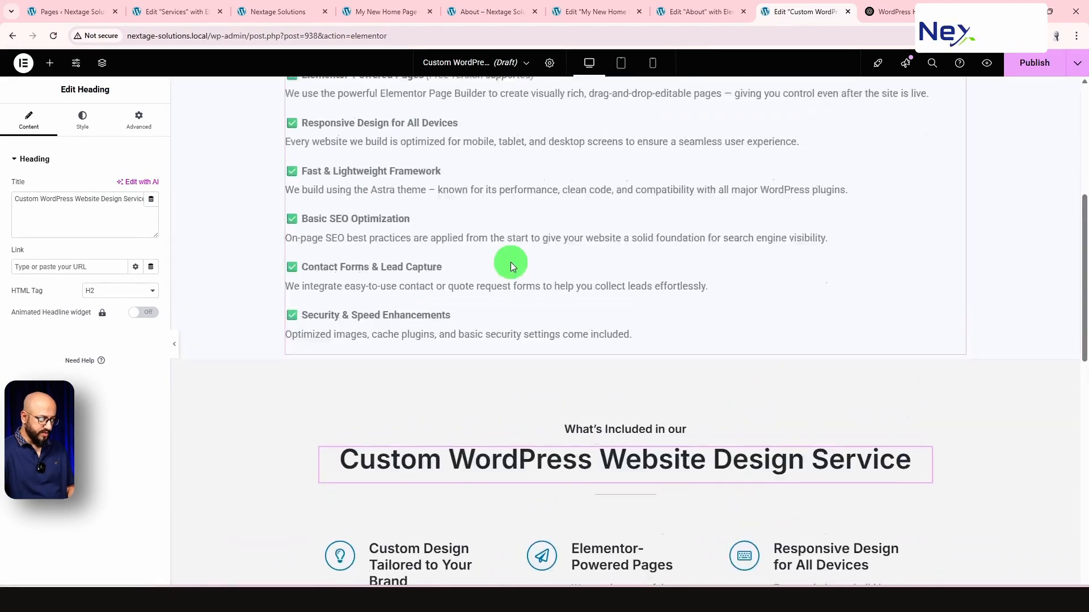
{"action": "left_click", "coordinate": [639, 182]}
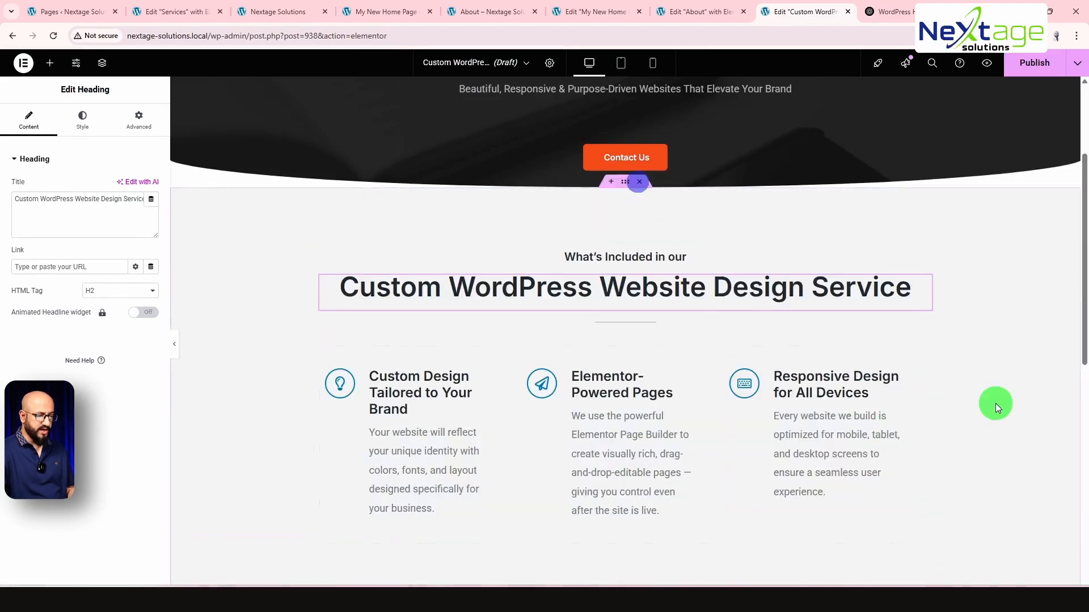
{"action": "scroll", "coordinate": [992, 363], "scroll_direction": "down", "scroll_amount": 2}
{"action": "scroll", "coordinate": [998, 371], "scroll_direction": "up", "scroll_amount": 3}
{"action": "scroll", "coordinate": [1005, 383], "scroll_direction": "down", "scroll_amount": 2}
{"action": "scroll", "coordinate": [1004, 383], "scroll_direction": "down", "scroll_amount": 3}
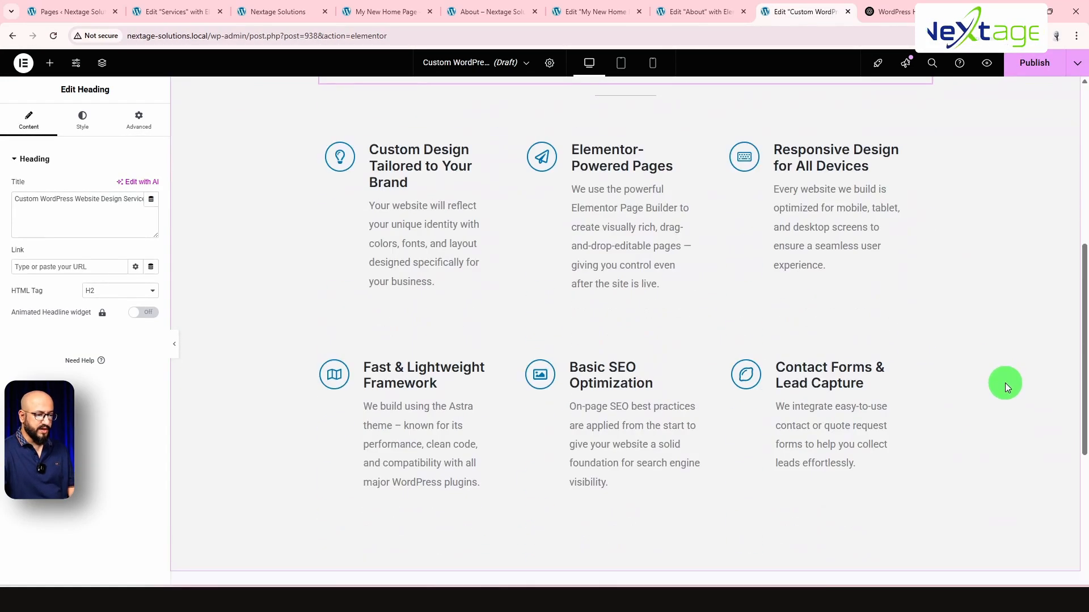
- Review ChatGPT's remaining page sections, from "Who Is This For?" to "Call to Action", against what the page already contains
{"action": "key", "text": "ctrl+Tab"}
{"action": "scroll", "coordinate": [760, 384], "scroll_direction": "down", "scroll_amount": 5}
{"action": "scroll", "coordinate": [593, 381], "scroll_direction": "down", "scroll_amount": 2}
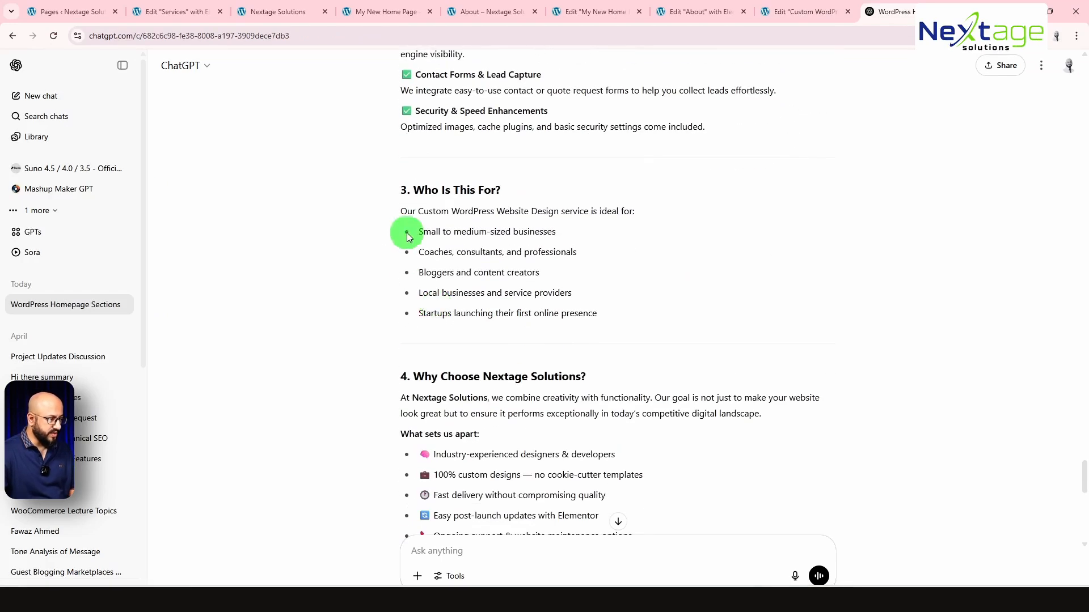
{"action": "scroll", "coordinate": [449, 276], "scroll_direction": "down", "scroll_amount": 1}
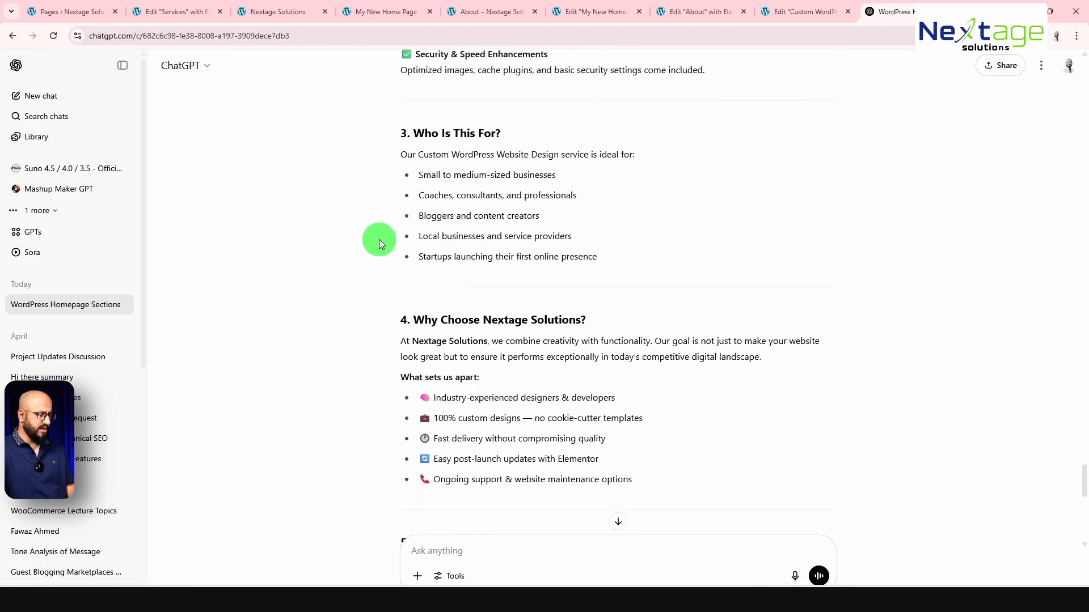
{"action": "scroll", "coordinate": [397, 216], "scroll_direction": "down", "scroll_amount": 2}
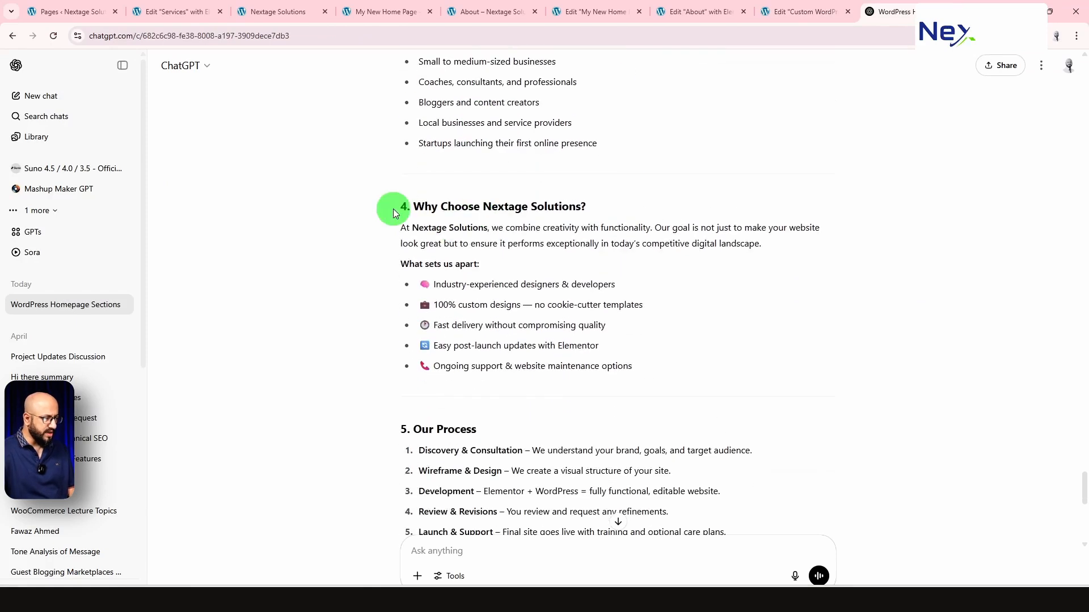
{"action": "scroll", "coordinate": [605, 209], "scroll_direction": "down", "scroll_amount": 1}
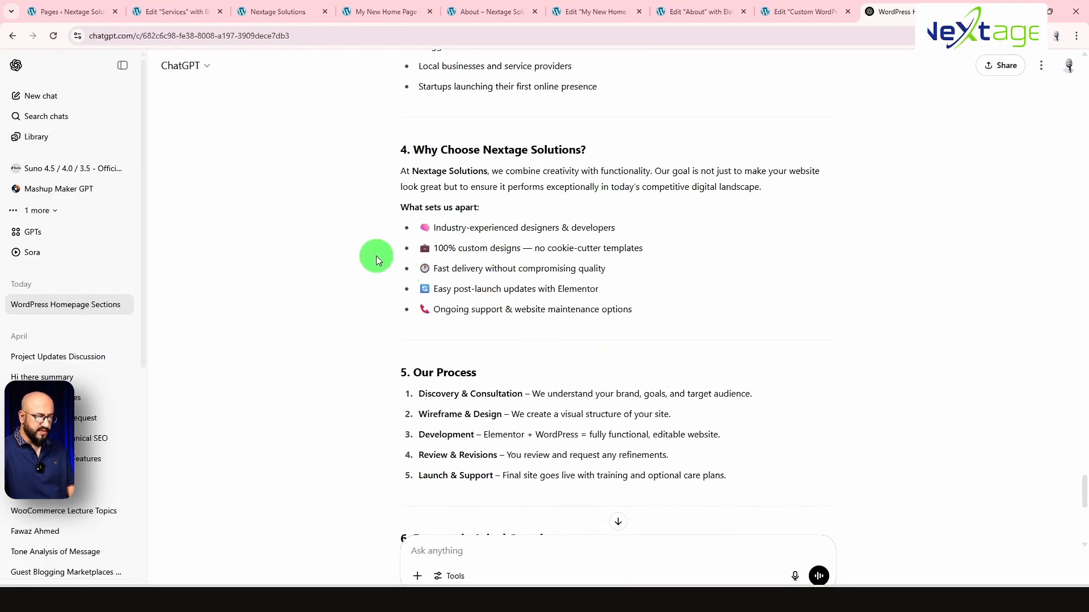
{"action": "key", "text": "ctrl+shift+Tab"}
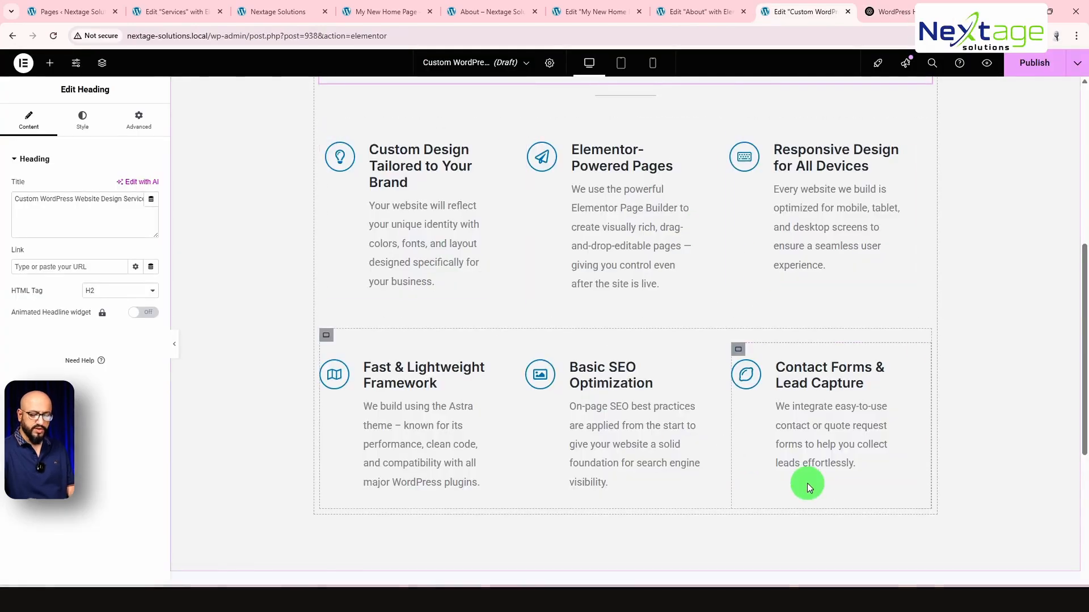
{"action": "key", "text": "ctrl+Tab"}
{"action": "scroll", "coordinate": [483, 295], "scroll_direction": "down", "scroll_amount": 3}
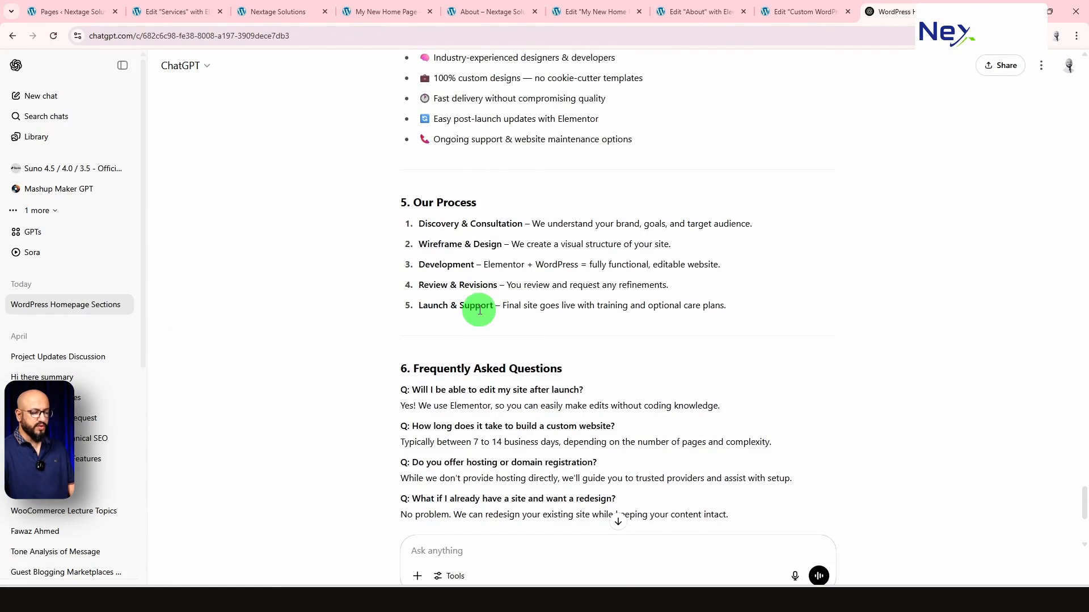
{"action": "key", "text": "ctrl+shift+Tab"}
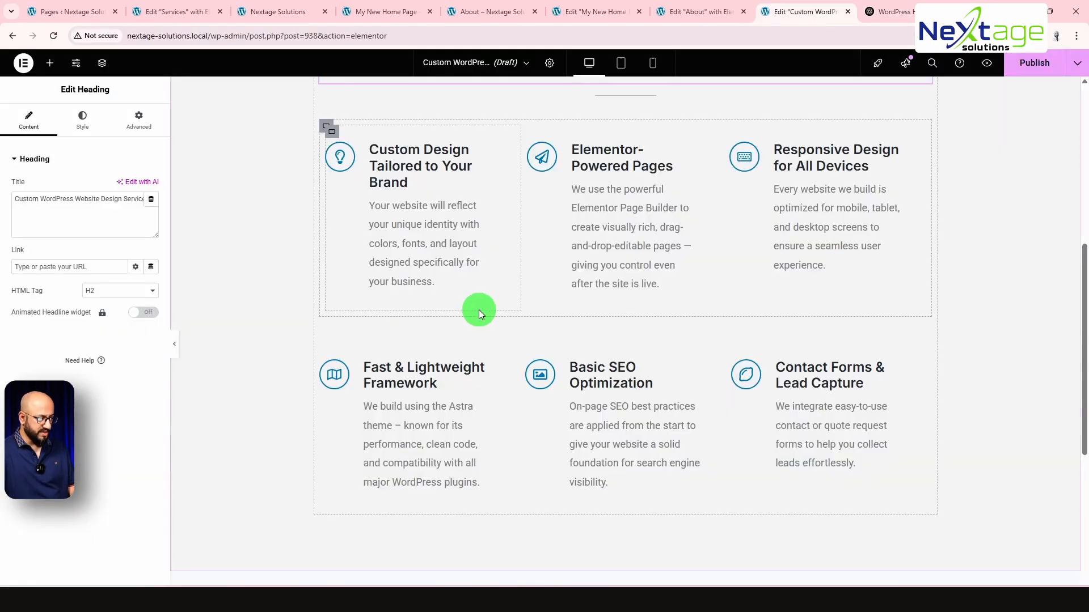
{"action": "key", "text": "ctrl+Tab"}
{"action": "scroll", "coordinate": [883, 338], "scroll_direction": "down", "scroll_amount": 3}
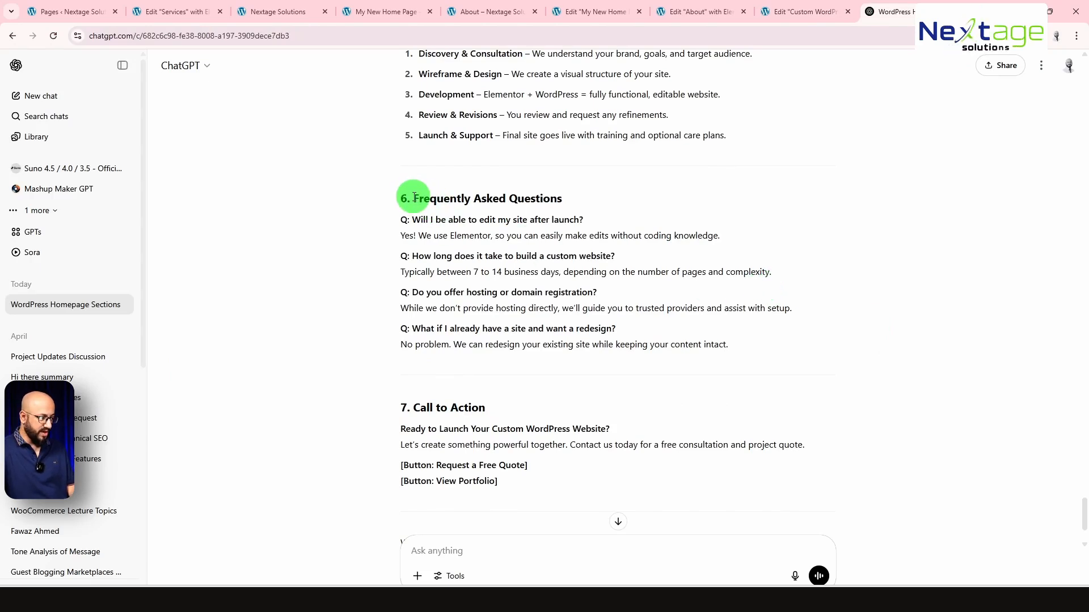
{"action": "key", "text": "ctrl+shift+Tab"}
{"action": "scroll", "coordinate": [591, 275], "scroll_direction": "down", "scroll_amount": 5}
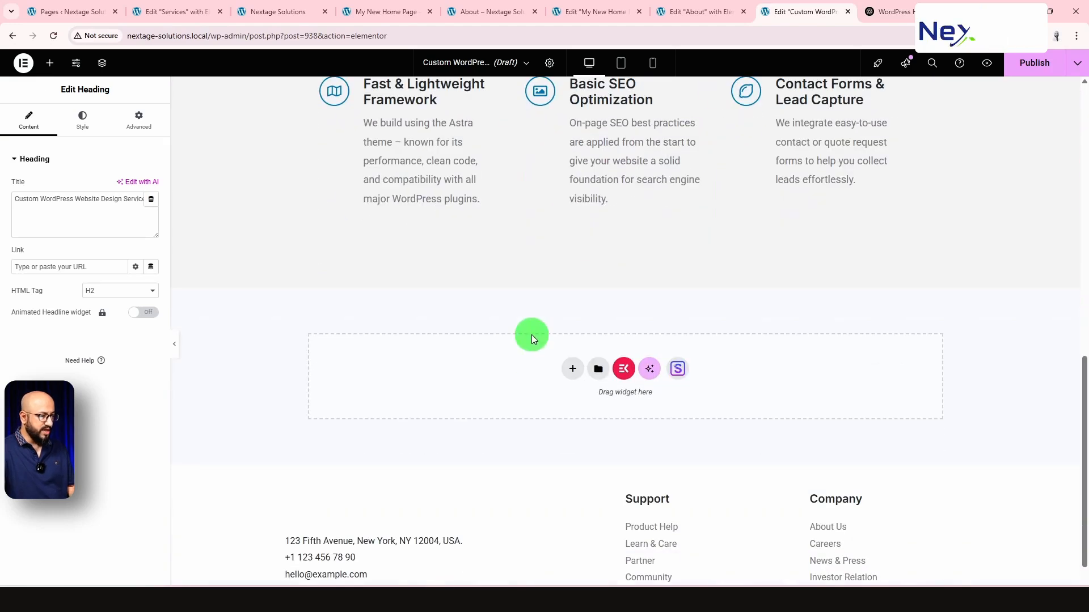
- Copy the "Let's Build Something Great Together" section from the Services page and paste it at the end of the Custom WordPress Website Design page
{"action": "left_click", "coordinate": [173, 11]}
{"action": "scroll", "coordinate": [627, 369], "scroll_direction": "down", "scroll_amount": 10}
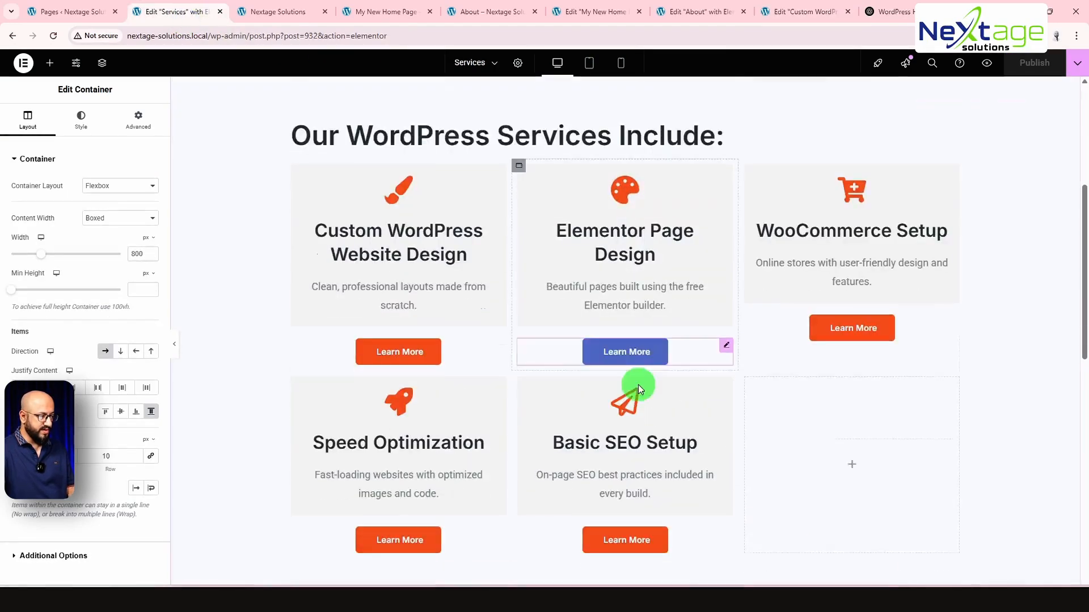
{"action": "scroll", "coordinate": [651, 364], "scroll_direction": "up", "scroll_amount": 7}
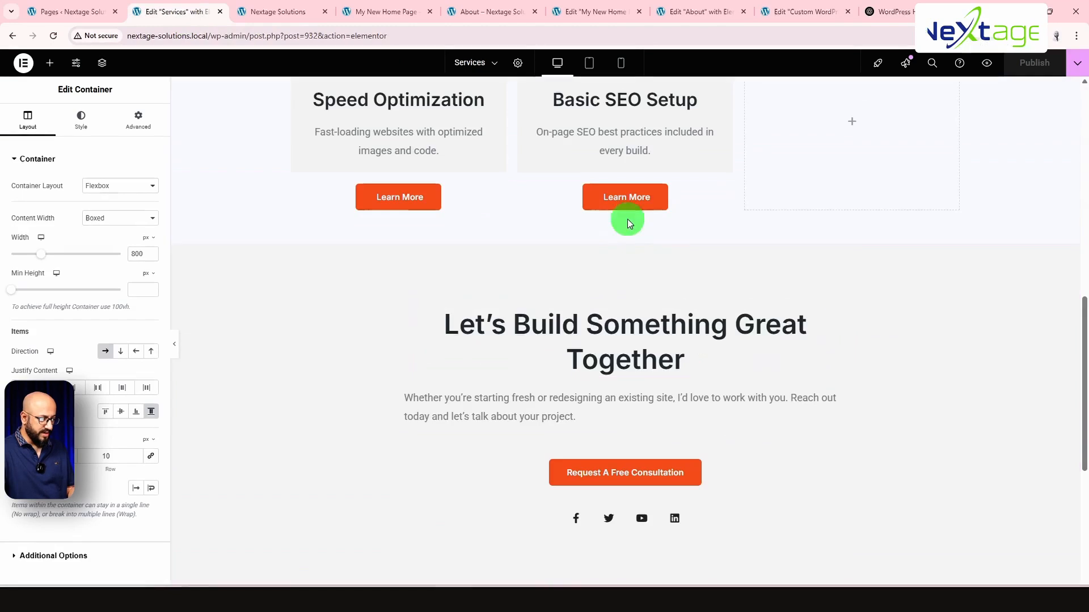
{"action": "left_click", "coordinate": [626, 239]}
{"action": "right_click", "coordinate": [625, 239]}
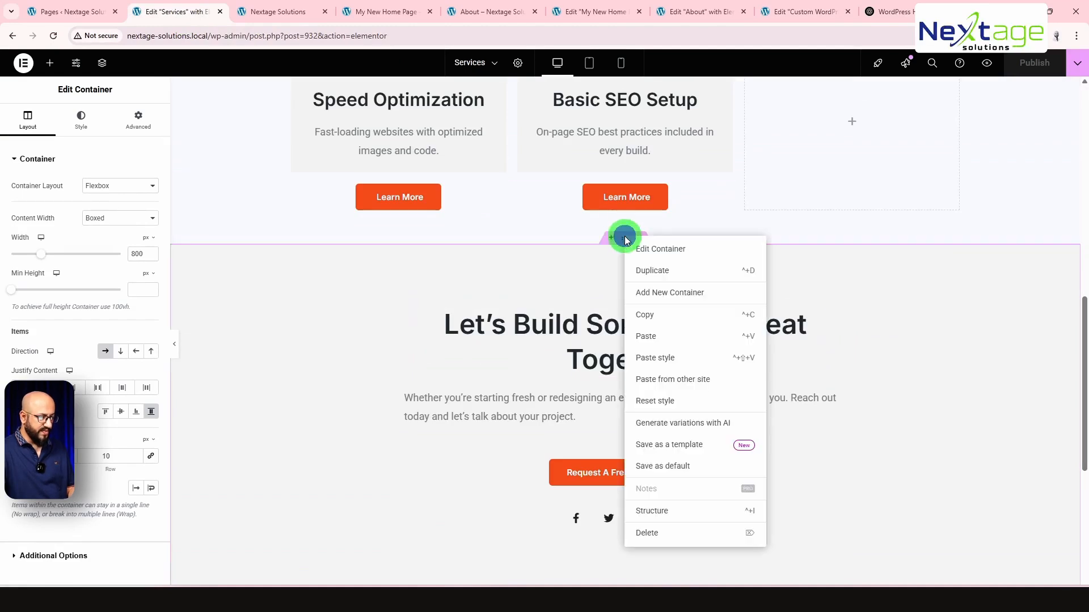
{"action": "left_click", "coordinate": [652, 315]}
{"action": "left_click", "coordinate": [778, 9]}
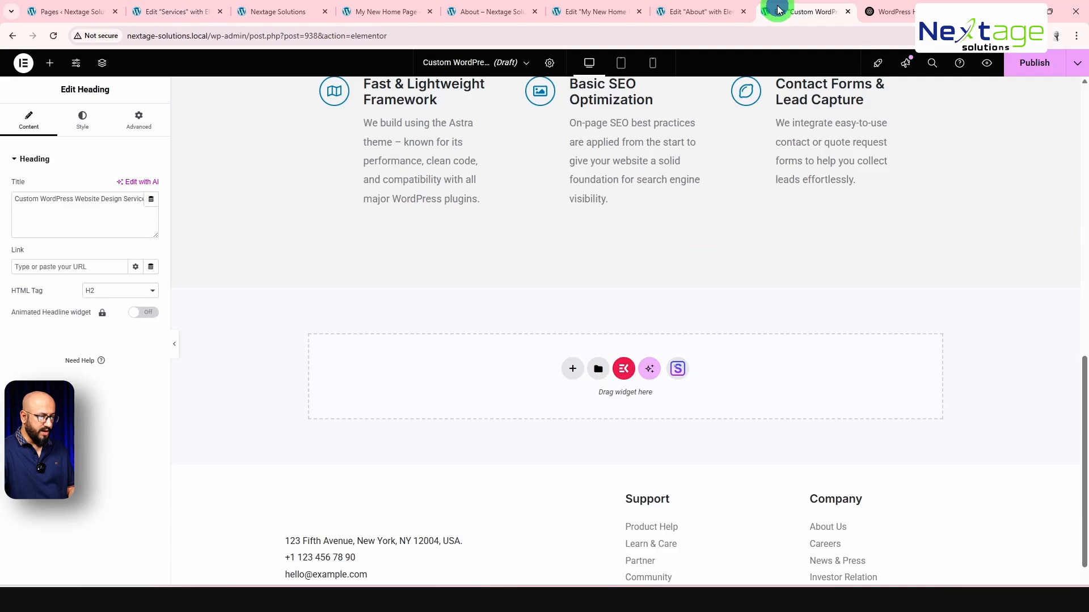
{"action": "scroll", "coordinate": [696, 359], "scroll_direction": "down", "scroll_amount": 2}
{"action": "right_click", "coordinate": [478, 289]}
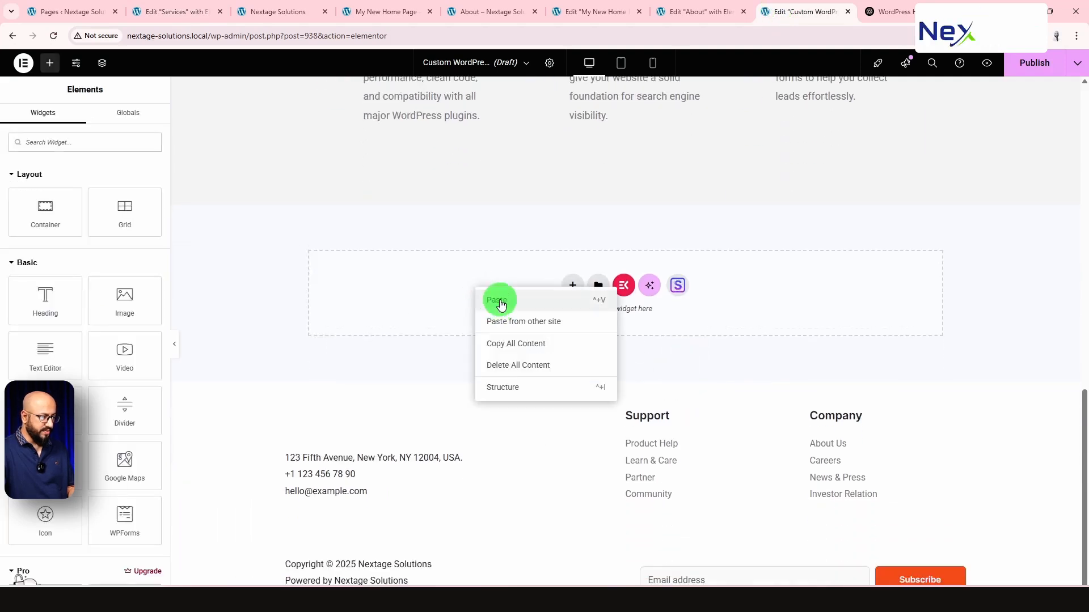
{"action": "left_click", "coordinate": [499, 300]}
- Find "faq" sections in the ElementsKit library and insert "Faq - Section 5" between the icon boxes and the call-to-action section
{"action": "scroll", "coordinate": [705, 380], "scroll_direction": "up", "scroll_amount": 4}
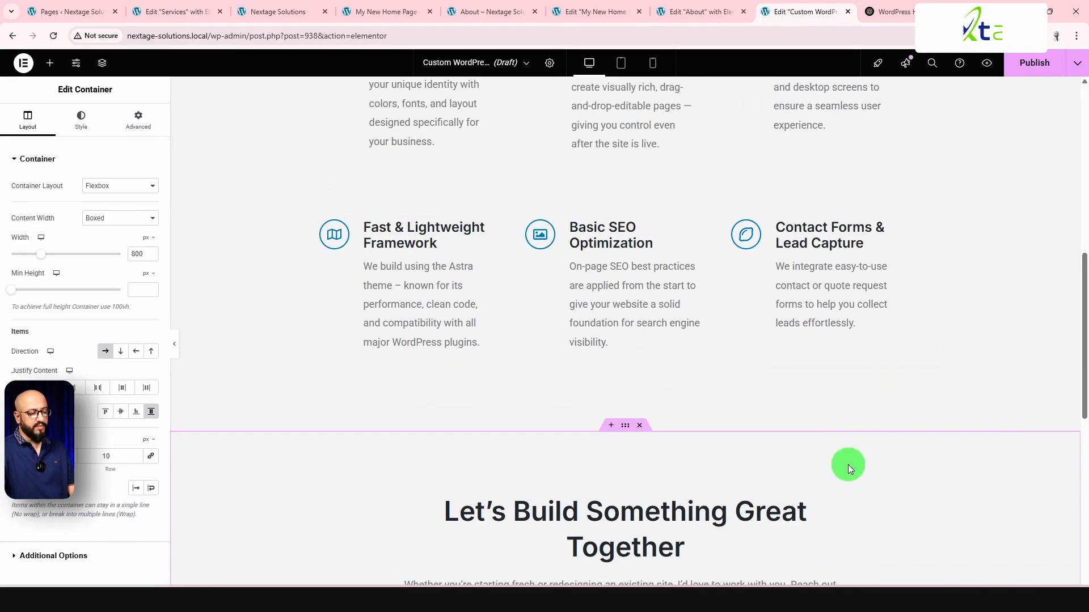
{"action": "scroll", "coordinate": [848, 462], "scroll_direction": "up", "scroll_amount": 3}
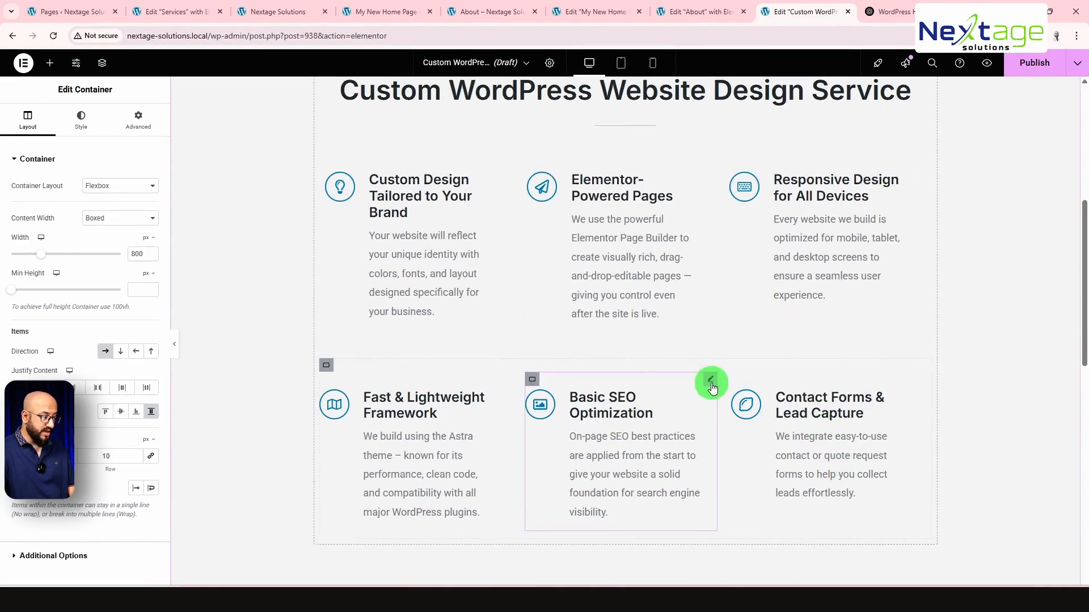
{"action": "scroll", "coordinate": [710, 382], "scroll_direction": "down", "scroll_amount": 4}
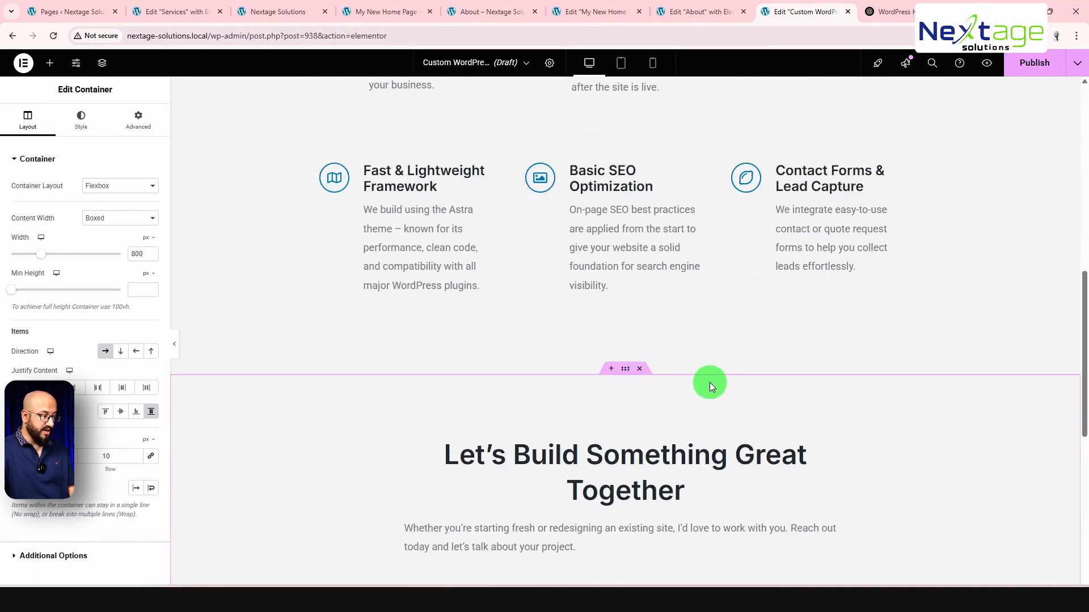
{"action": "left_click", "coordinate": [609, 372]}
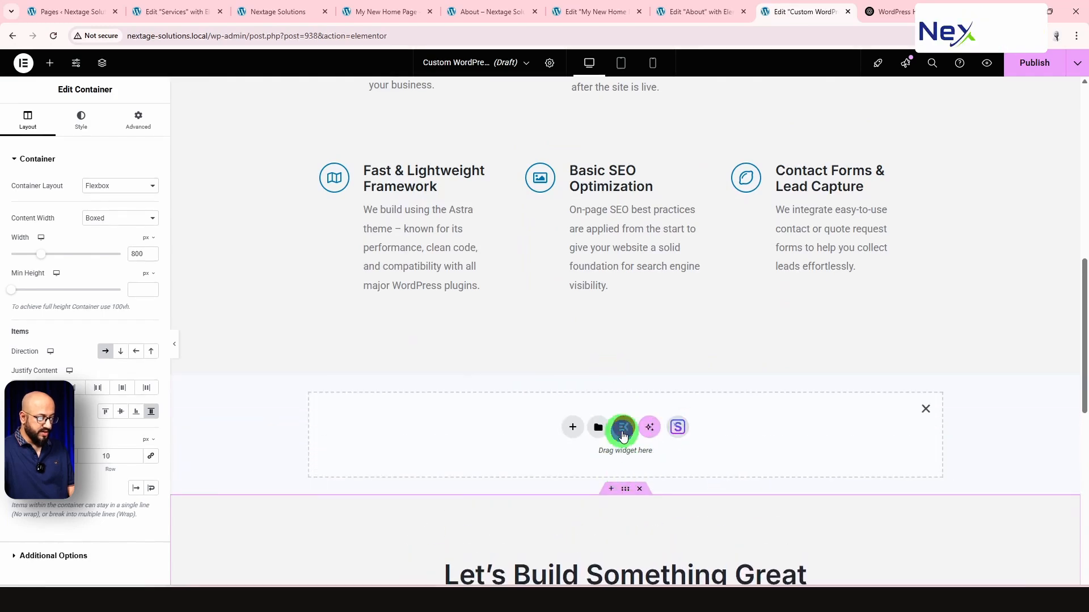
{"action": "left_click", "coordinate": [623, 428]}
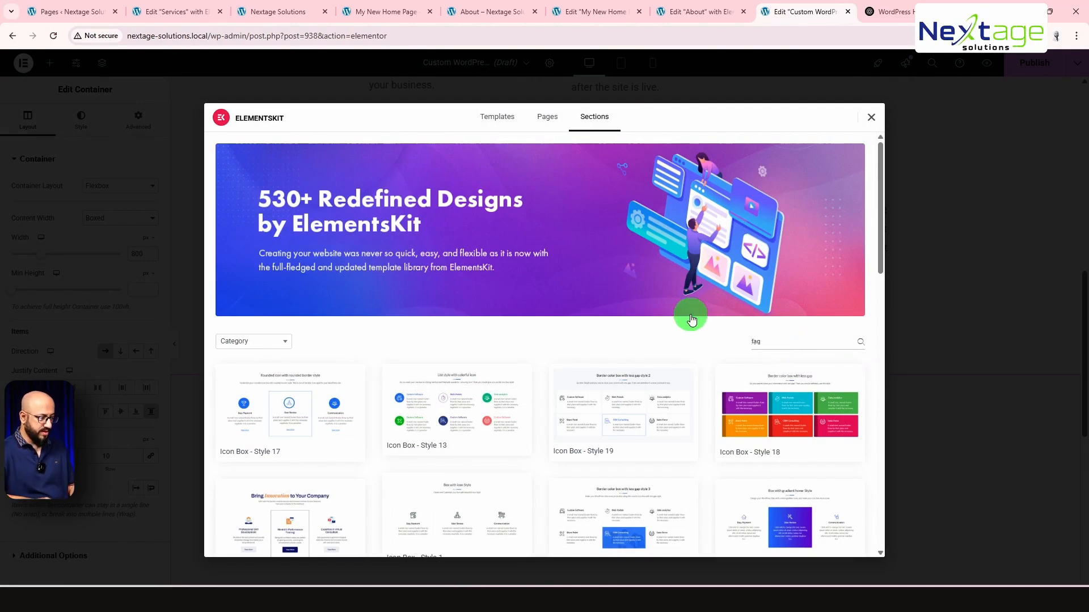
{"action": "scroll", "coordinate": [627, 323], "scroll_direction": "down", "scroll_amount": 2}
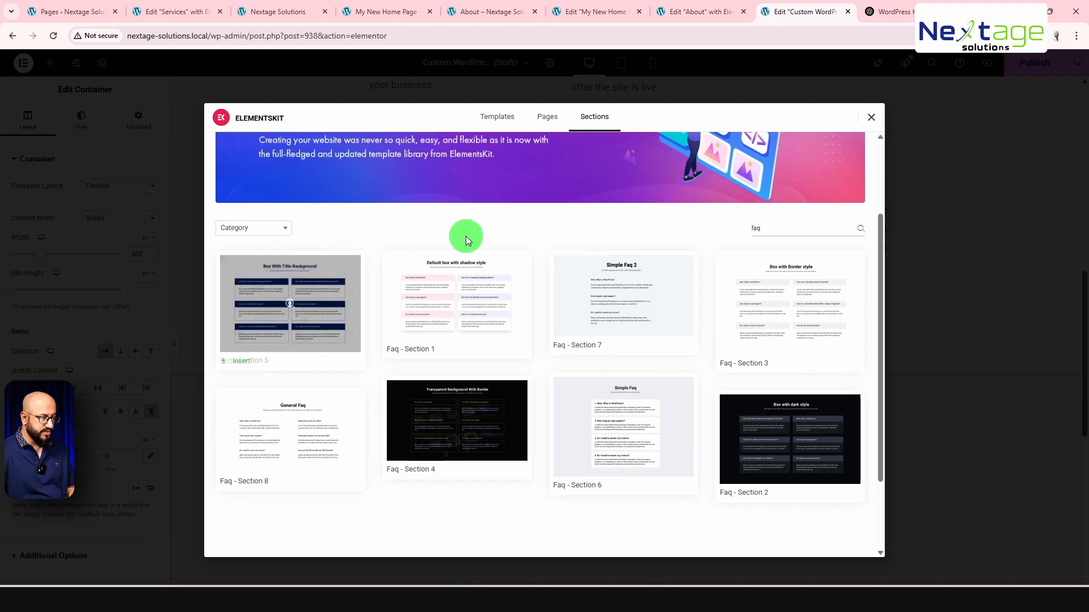
{"action": "scroll", "coordinate": [369, 341], "scroll_direction": "down", "scroll_amount": 2}
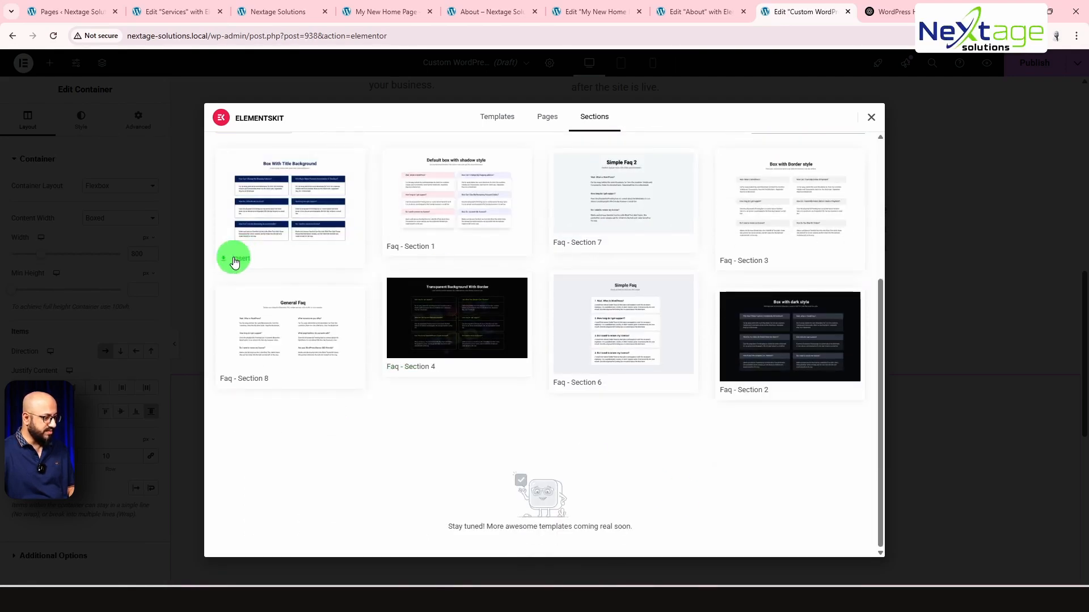
{"action": "left_click", "coordinate": [235, 260]}
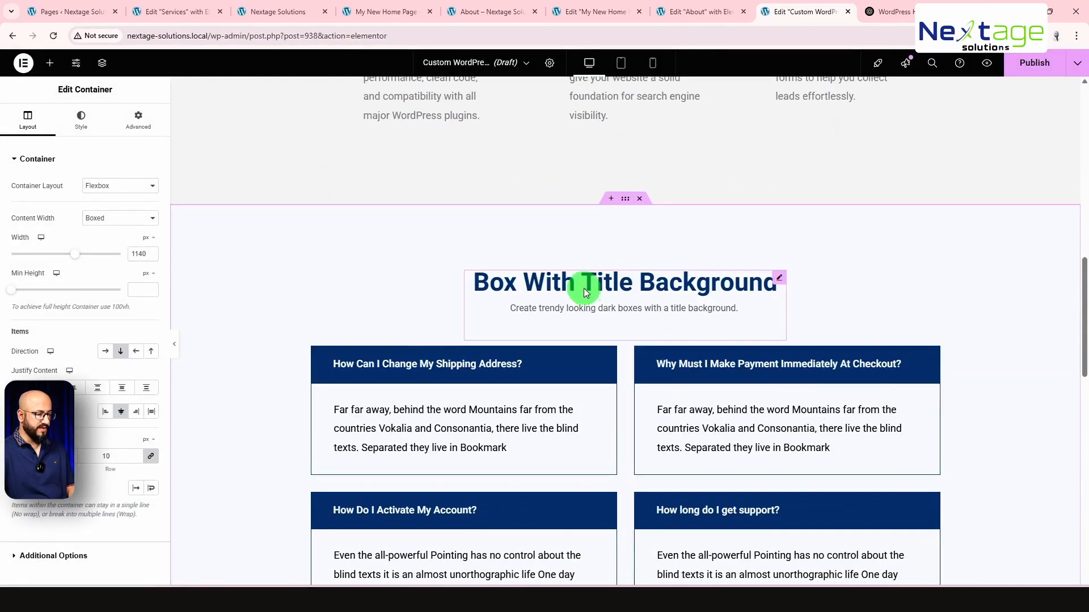
- Replace the FAQ section's heading with "Frequently Asked Questions", copied from the ChatGPT content
{"action": "left_click", "coordinate": [610, 288]}
{"action": "key", "text": "ctrl+Tab"}
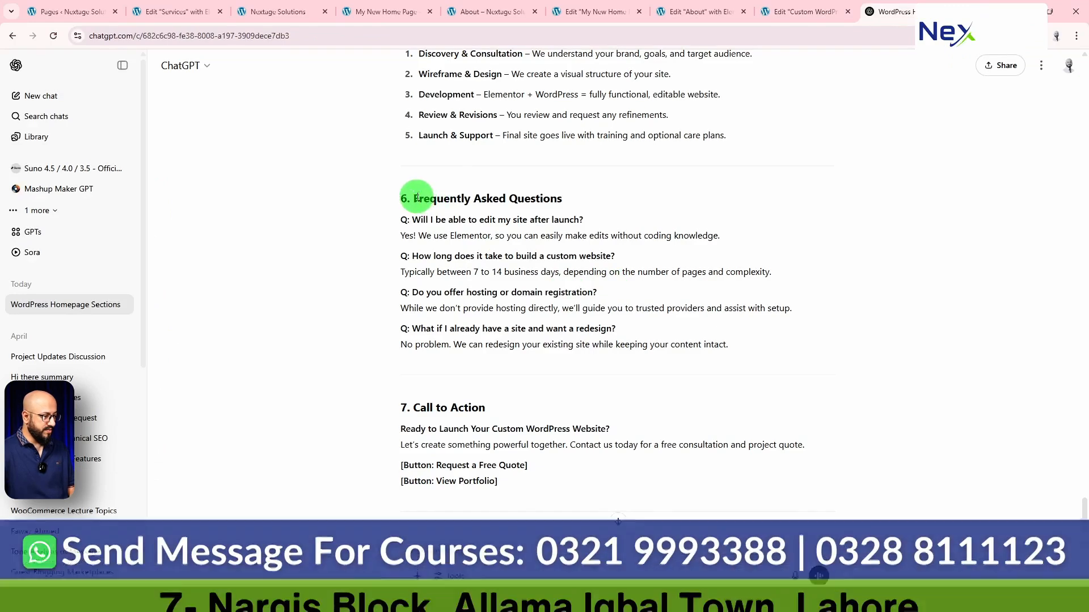
{"action": "left_click_drag", "start_coordinate": [416, 197], "coordinate": [566, 203]}
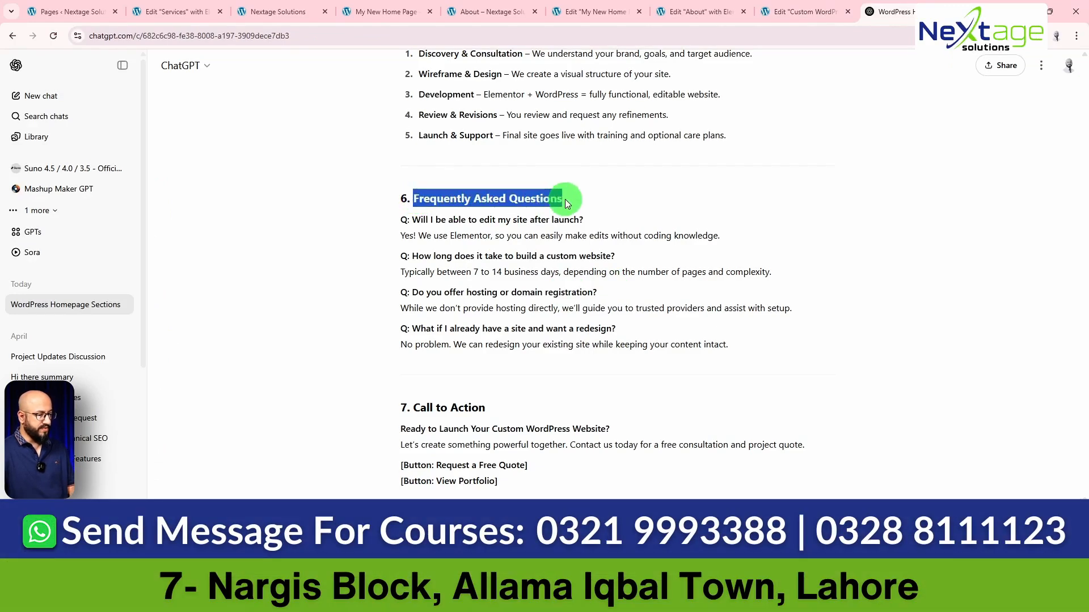
{"action": "key", "text": "ctrl+shift+Tab"}
{"action": "triple_click", "coordinate": [68, 200]}
{"action": "key", "text": "ctrl+v"}
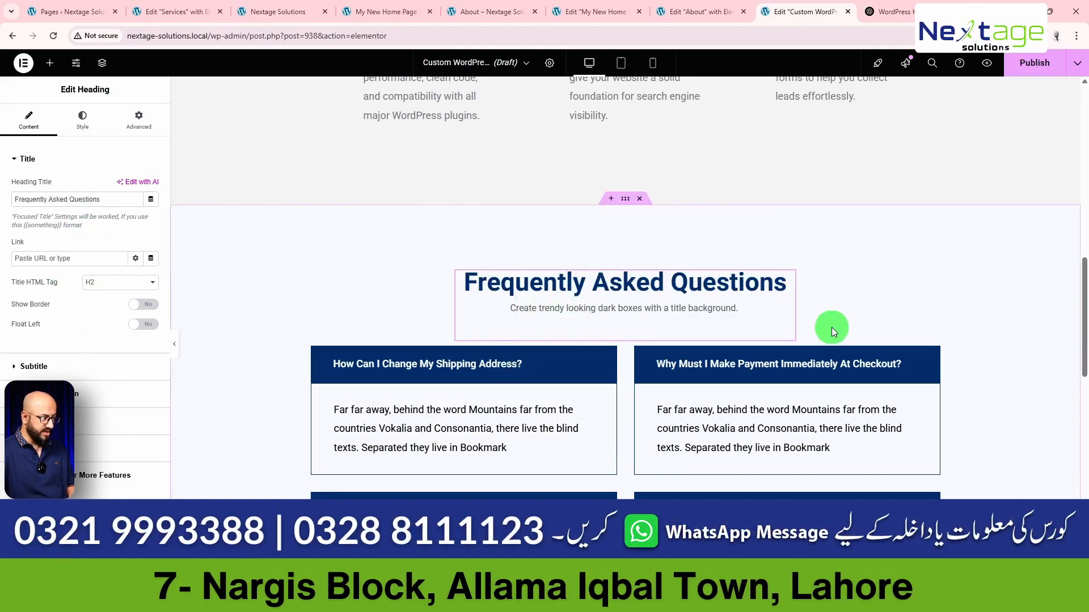
- Open the left FAQ column for editing and look over the section's placeholder questions and answers
{"action": "scroll", "coordinate": [822, 340], "scroll_direction": "down", "scroll_amount": 3}
{"action": "left_click", "coordinate": [404, 269]}
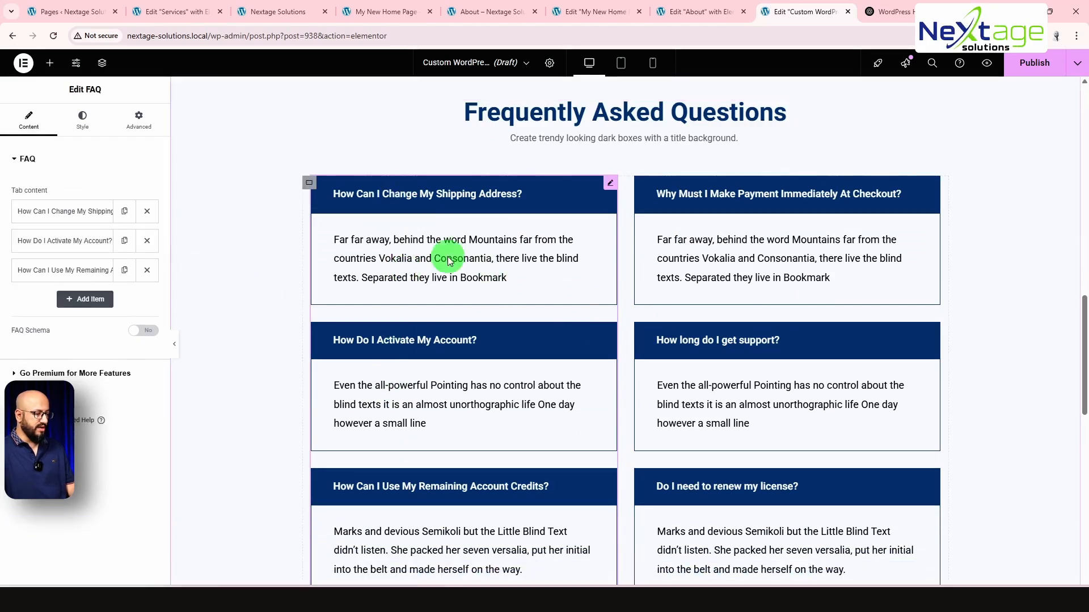
{"action": "scroll", "coordinate": [734, 455], "scroll_direction": "down", "scroll_amount": 4}
{"action": "scroll", "coordinate": [734, 455], "scroll_direction": "up", "scroll_amount": 4}
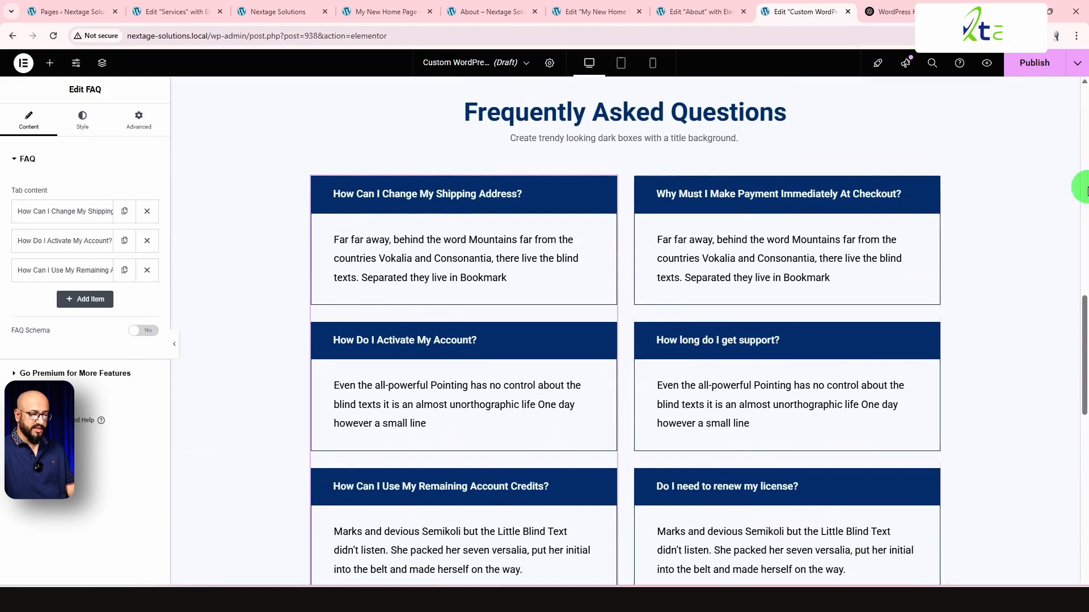
- Publish the Custom WordPress Website Design page and open its preview
{"action": "left_click", "coordinate": [1033, 65]}
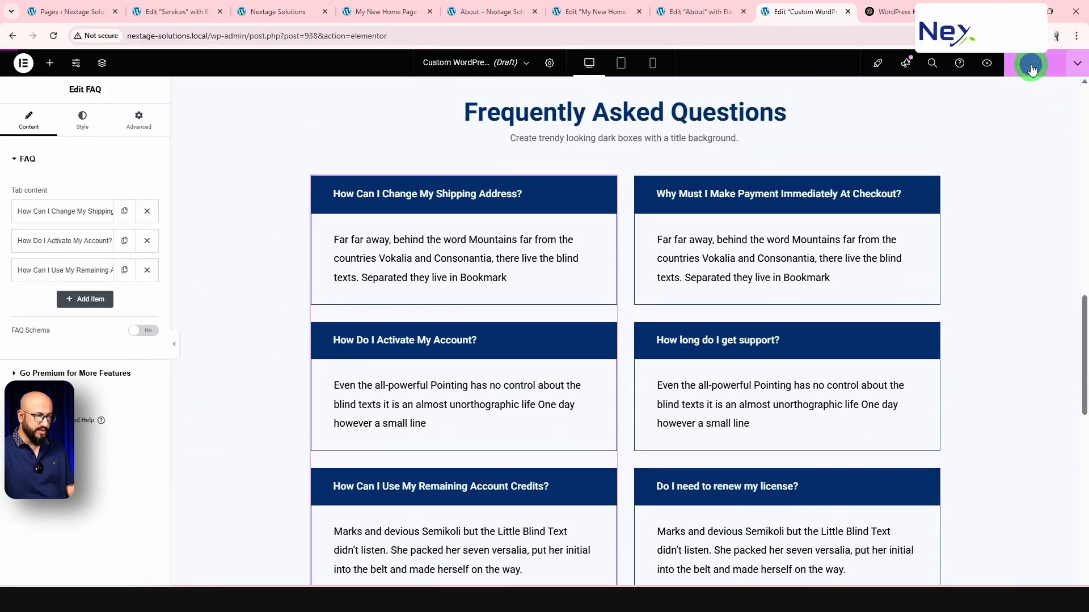
{"action": "left_click", "coordinate": [988, 64]}
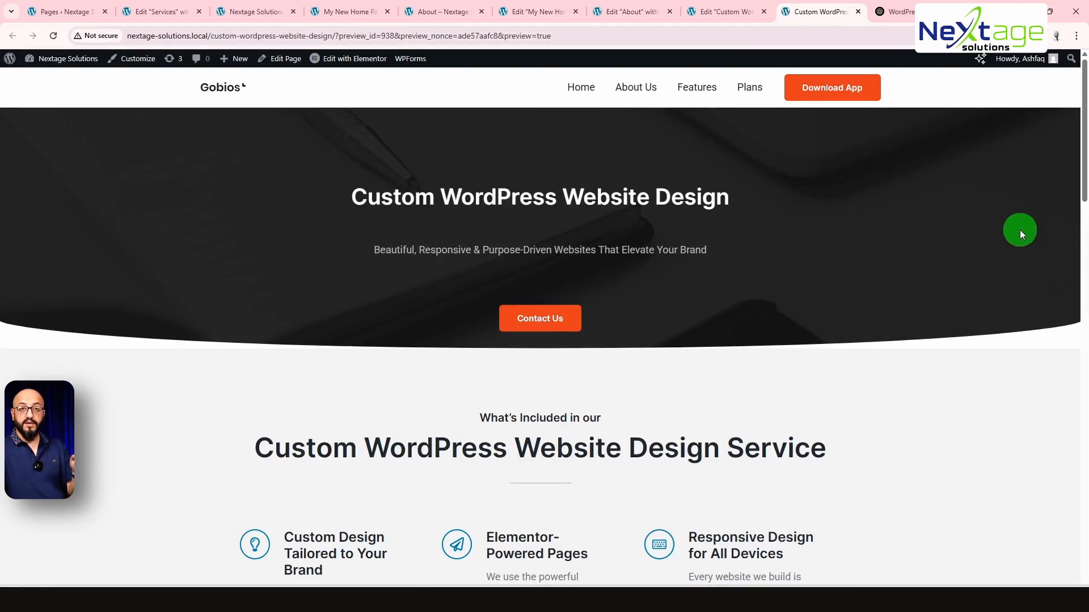
- Review the previewed page from the hero through the icon boxes, FAQ and call to action down to the footer
{"action": "middle_click", "coordinate": [1019, 230]}
{"action": "scroll", "coordinate": [1020, 238], "scroll_direction": "down", "scroll_amount": 2}
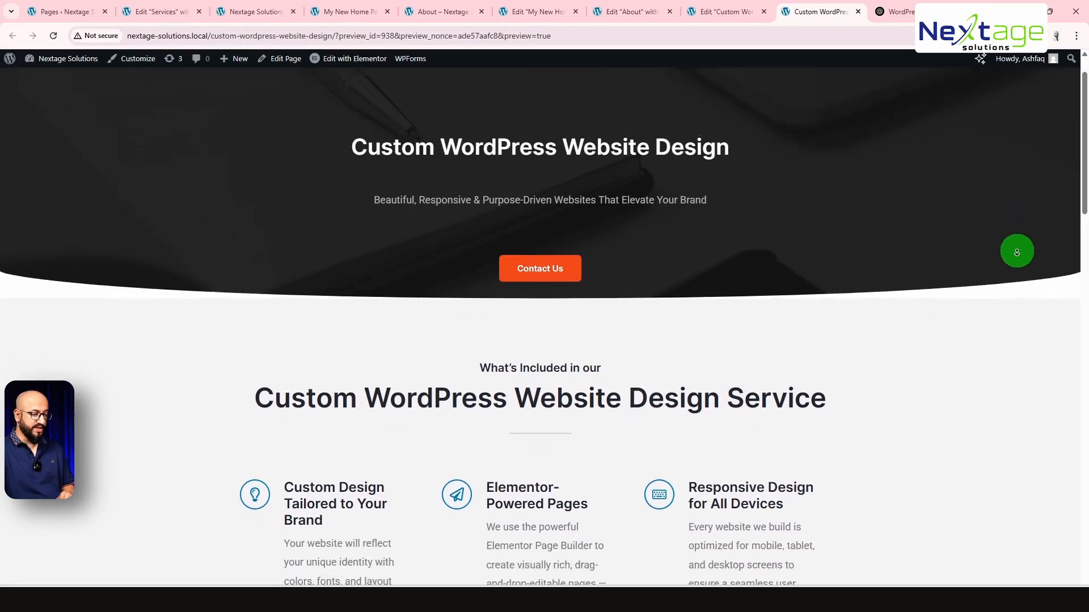
{"action": "scroll", "coordinate": [1017, 257], "scroll_direction": "down", "scroll_amount": 4}
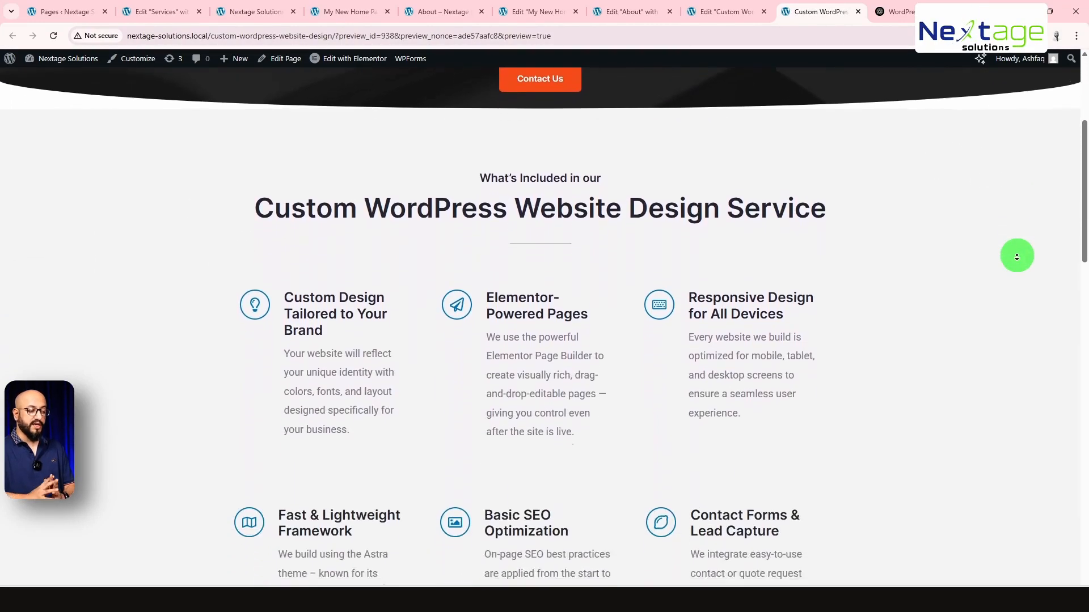
{"action": "scroll", "coordinate": [1017, 257], "scroll_direction": "down", "scroll_amount": 4}
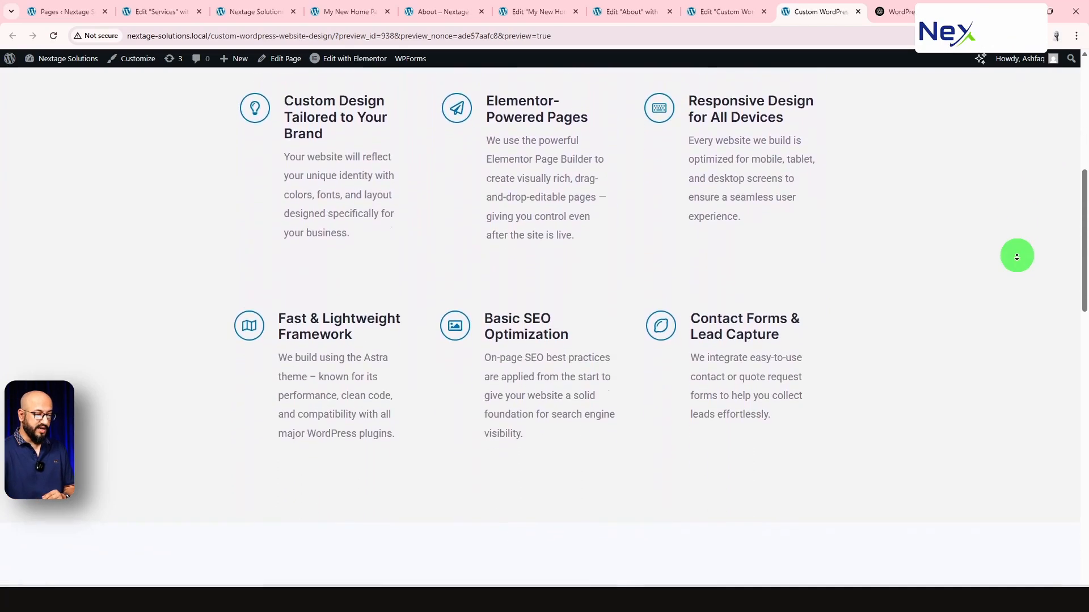
{"action": "scroll", "coordinate": [1017, 257], "scroll_direction": "down", "scroll_amount": 6}
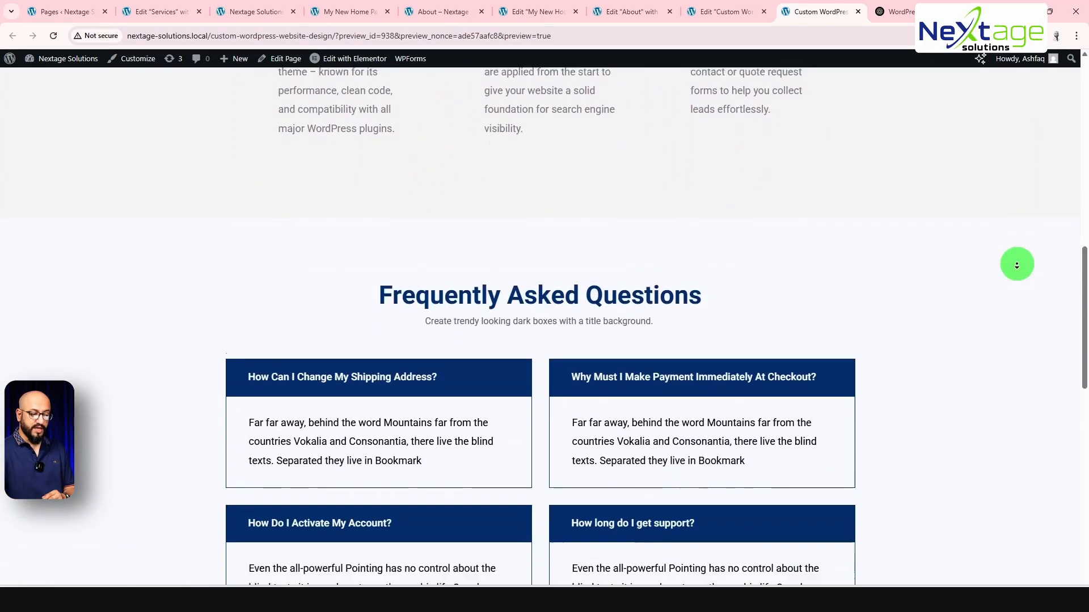
{"action": "scroll", "coordinate": [1017, 264], "scroll_direction": "down", "scroll_amount": 7}
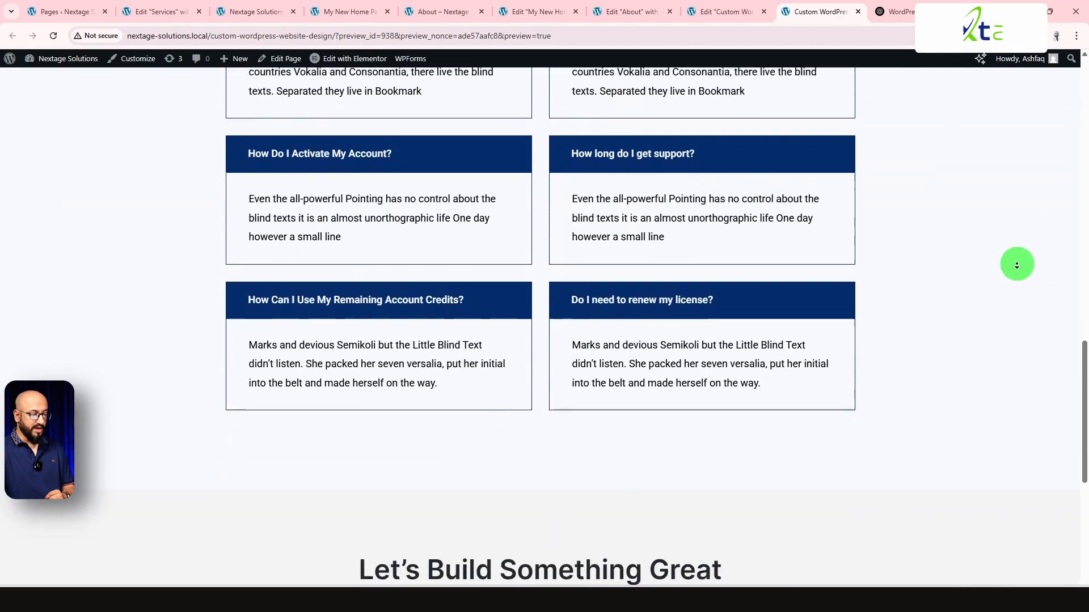
{"action": "scroll", "coordinate": [1016, 265], "scroll_direction": "down", "scroll_amount": 7}
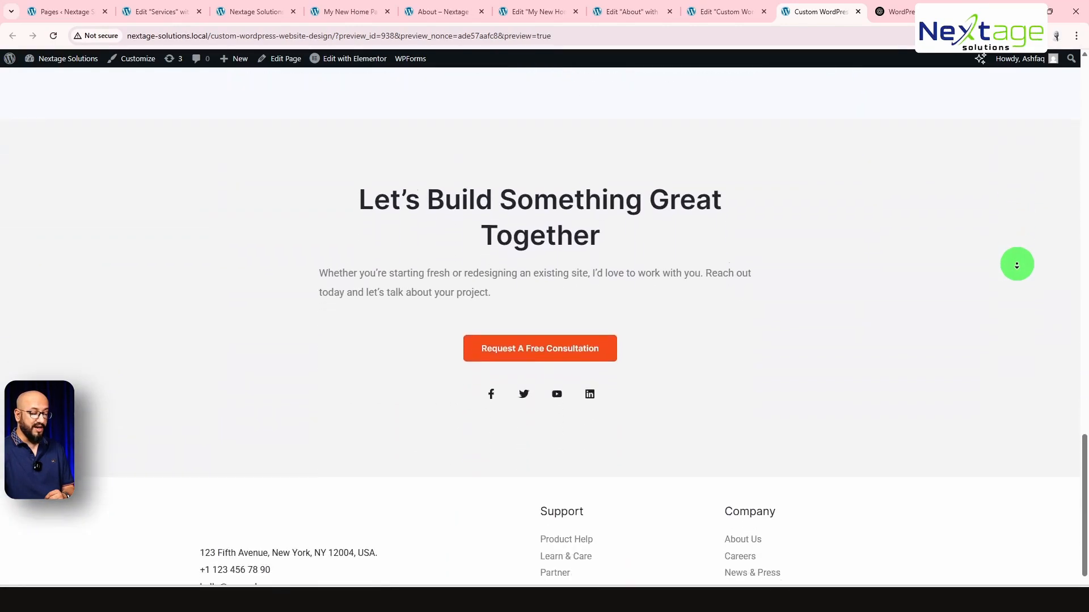
{"action": "scroll", "coordinate": [1017, 265], "scroll_direction": "down", "scroll_amount": 1}
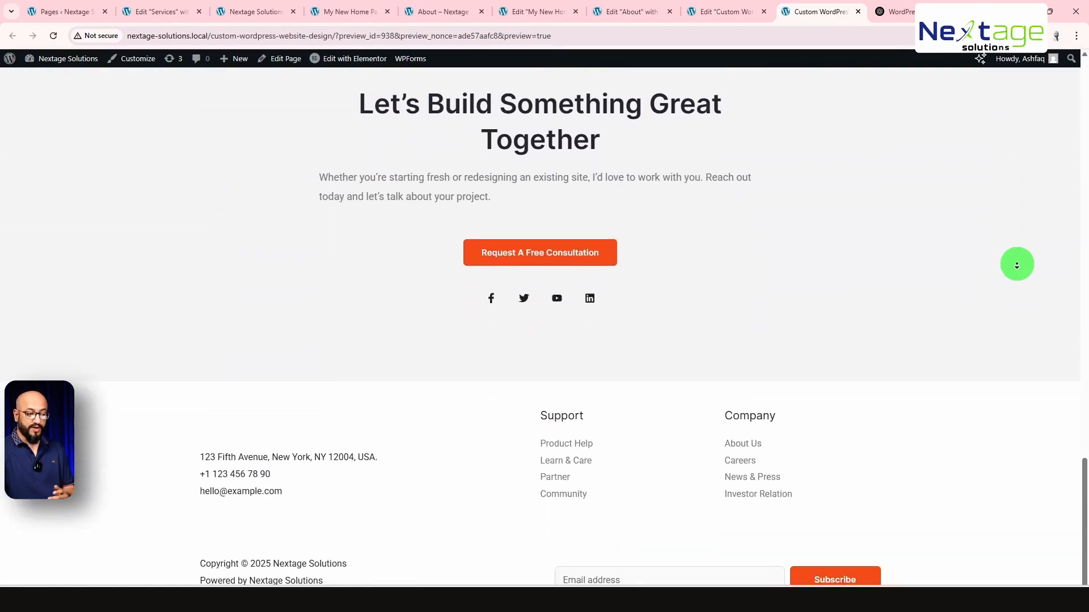
{"action": "scroll", "coordinate": [1019, 263], "scroll_direction": "up", "scroll_amount": 20}
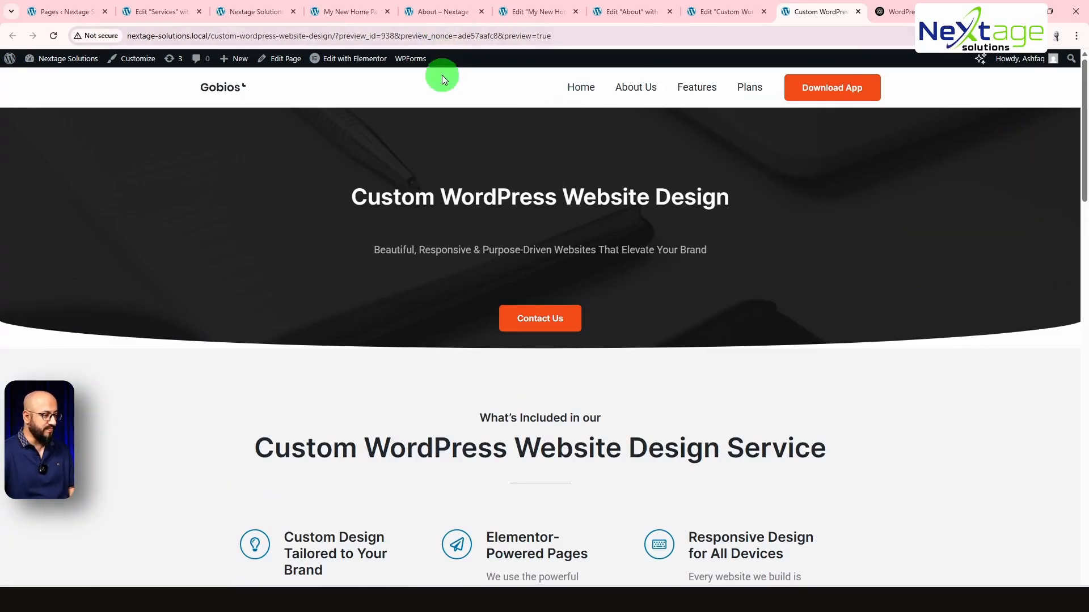
- In the WordPress pages list, quick-edit Custom WordPress Website Design to set its parent page to Services and update it
{"action": "left_click", "coordinate": [69, 18]}
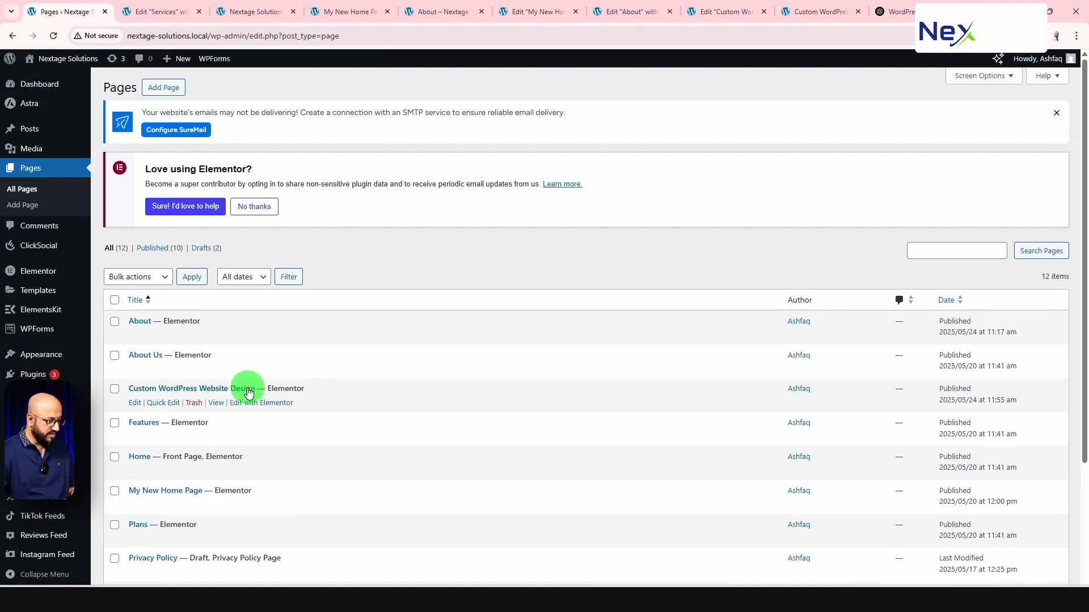
{"action": "left_click", "coordinate": [163, 402]}
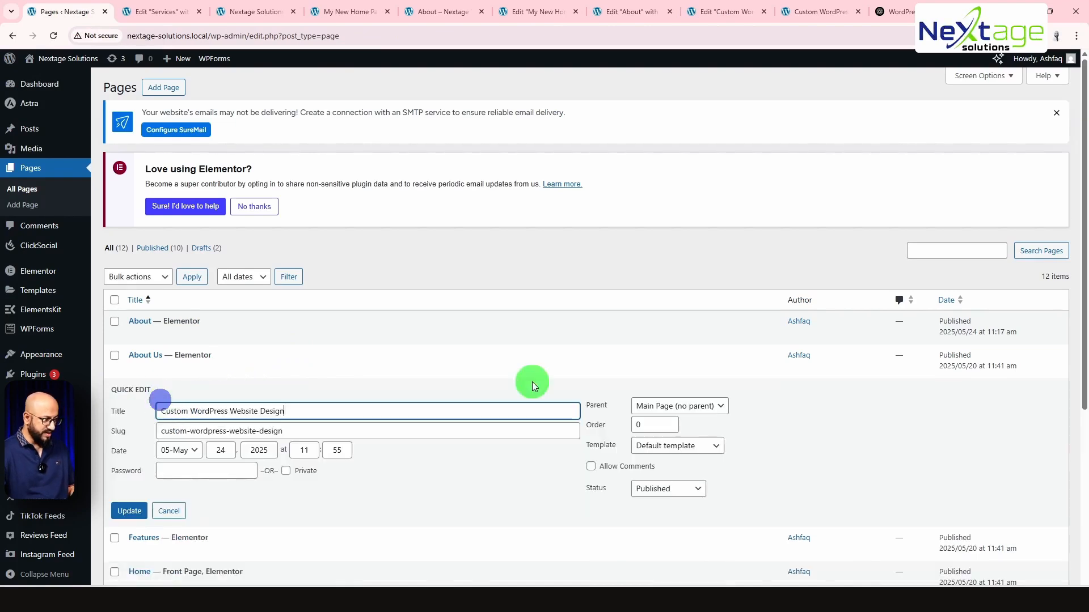
{"action": "scroll", "coordinate": [620, 345], "scroll_direction": "down", "scroll_amount": 1}
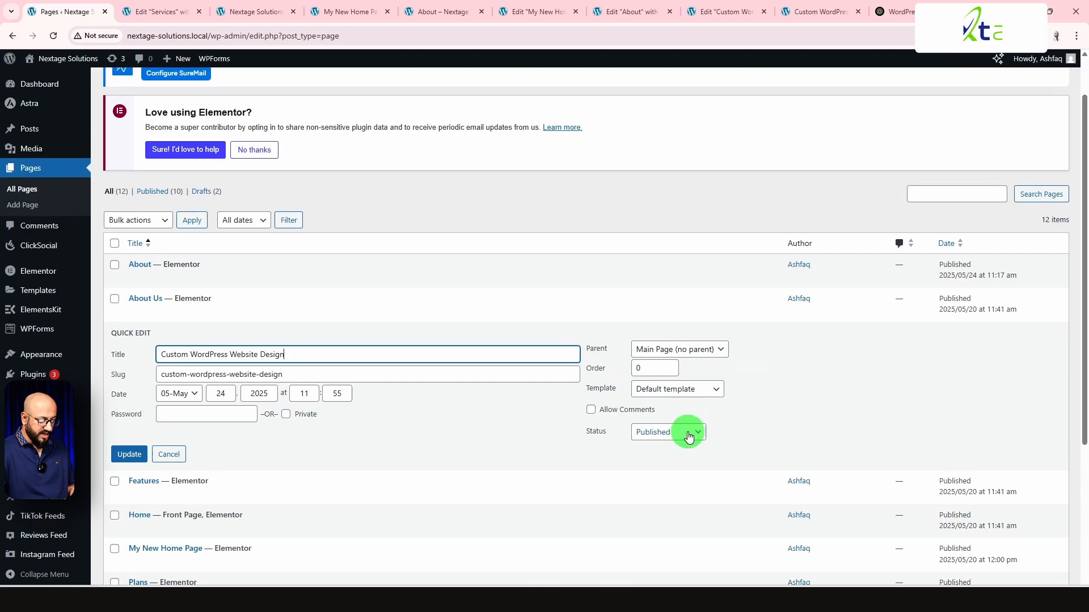
{"action": "left_click", "coordinate": [681, 350]}
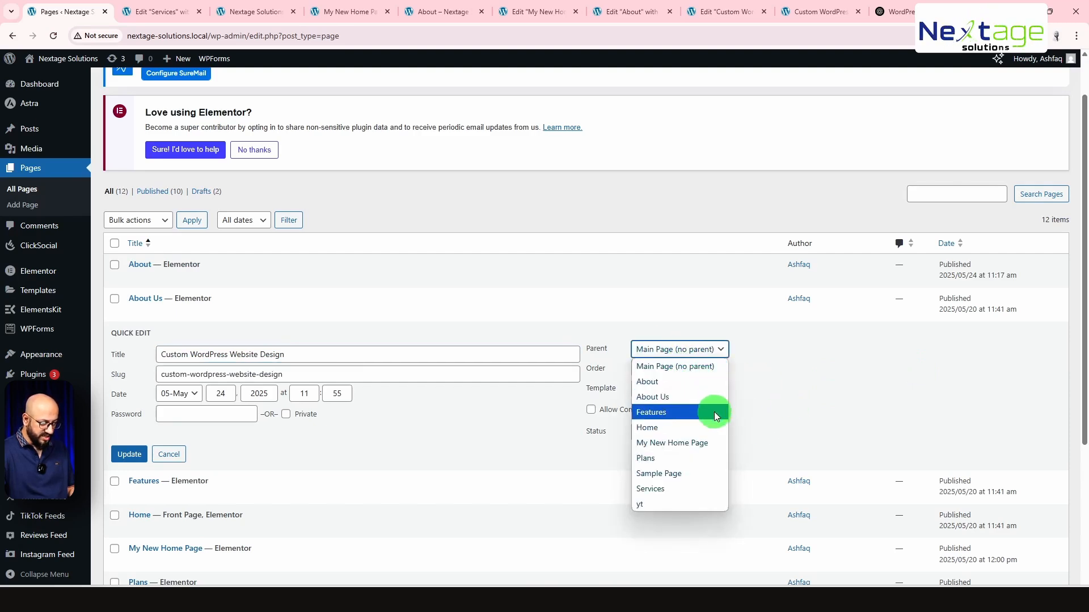
{"action": "left_click", "coordinate": [689, 489]}
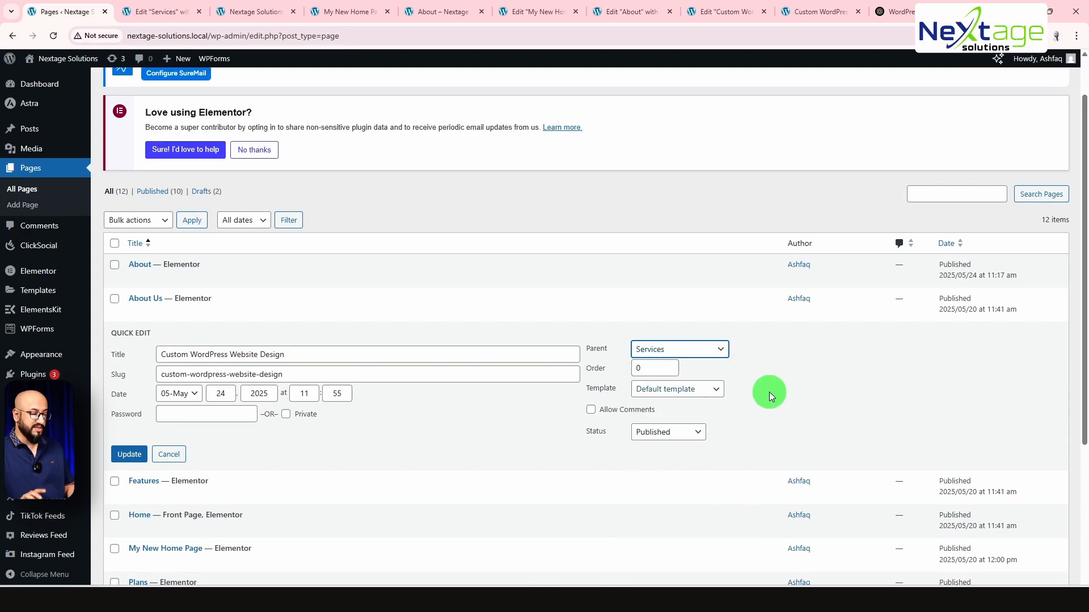
{"action": "left_click", "coordinate": [130, 456]}
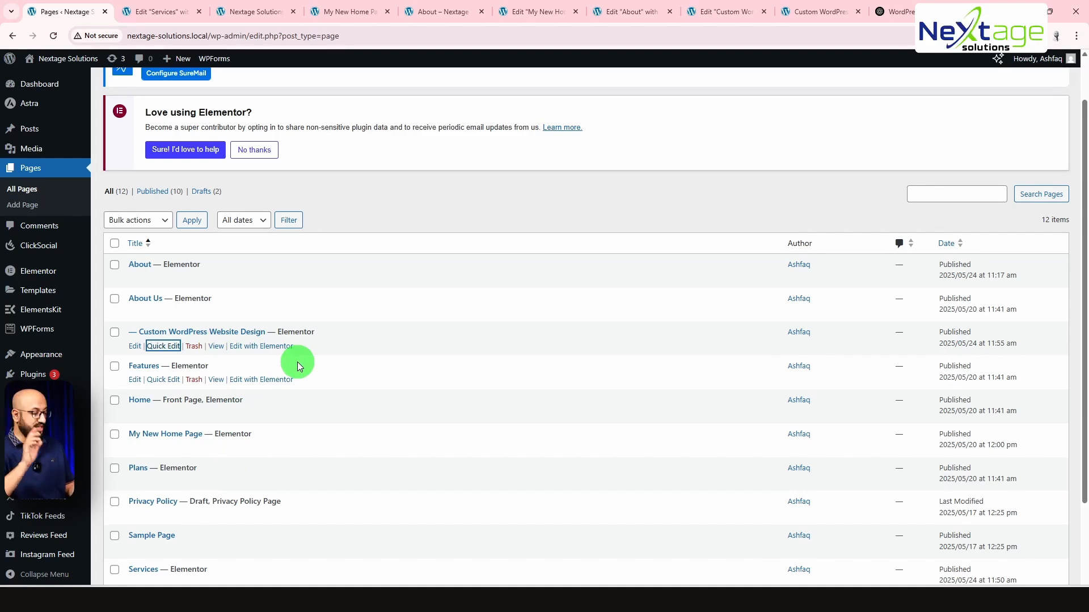
- Reopen the quick edit of Custom WordPress Website Design and copy its slug "custom-wordpress-website-design"
{"action": "left_click", "coordinate": [161, 347]}
{"action": "left_click_drag", "start_coordinate": [298, 374], "coordinate": [131, 370]}
{"action": "key", "text": "ctrl+c"}
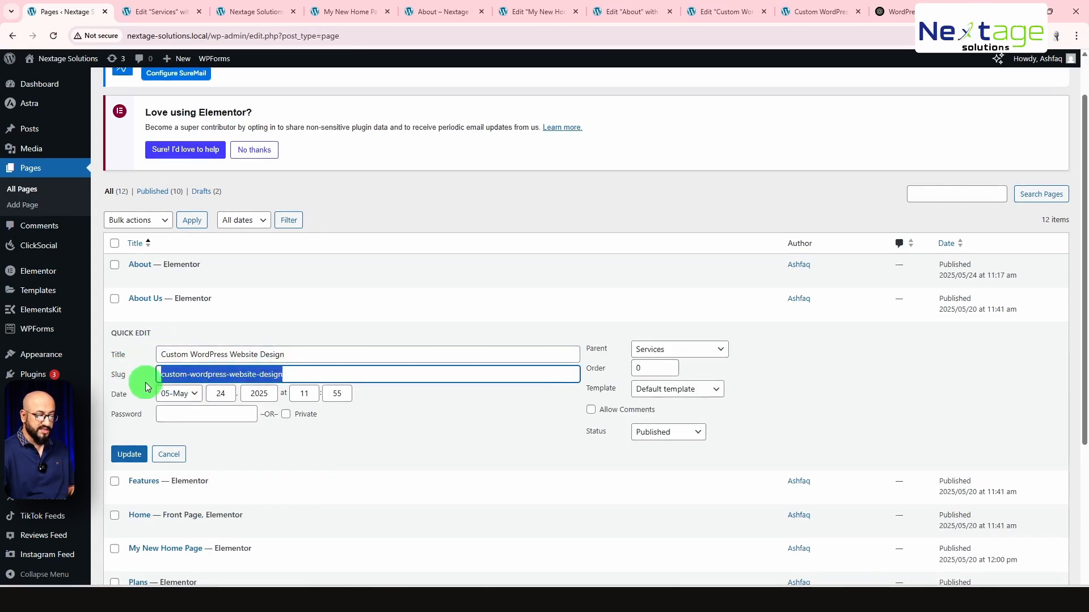
- On the Services page, link the Learn More button under Custom WordPress Website Design to "/custom-wordpress-website-design" and publish the page
{"action": "left_click", "coordinate": [176, 11]}
{"action": "scroll", "coordinate": [511, 318], "scroll_direction": "up", "scroll_amount": 8}
{"action": "scroll", "coordinate": [423, 343], "scroll_direction": "down", "scroll_amount": 2}
{"action": "left_click", "coordinate": [395, 352]}
{"action": "left_click", "coordinate": [17, 248]}
{"action": "key", "text": "ctrl+v"}
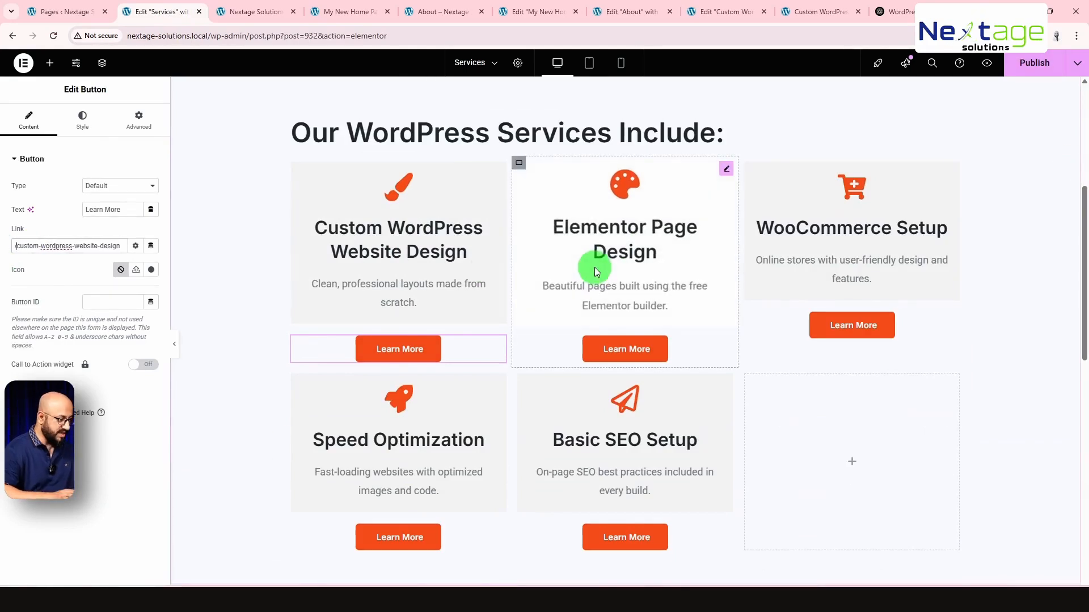
{"action": "left_click", "coordinate": [1027, 65]}
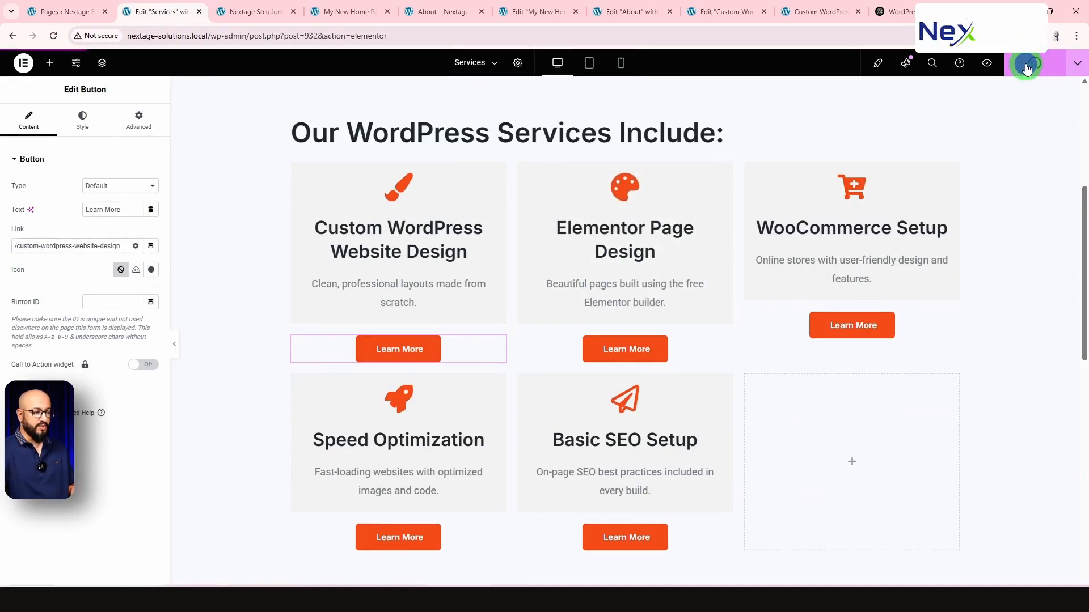
- Preview the Services page down to the footer and test the Learn More link to the Custom WordPress Website Design page
{"action": "left_click", "coordinate": [989, 66]}
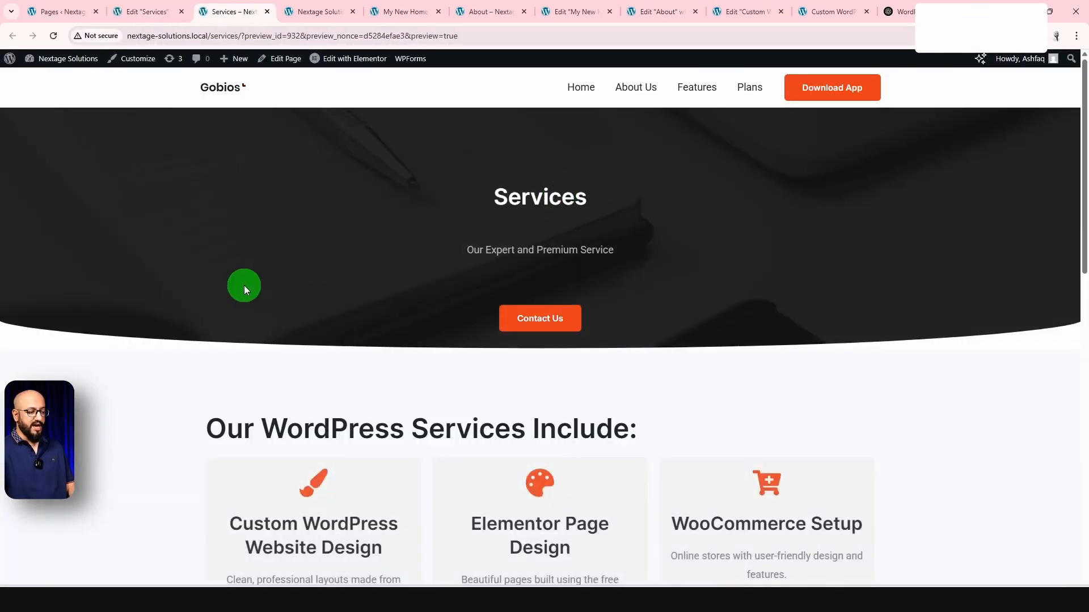
{"action": "scroll", "coordinate": [1039, 263], "scroll_direction": "down", "scroll_amount": 1}
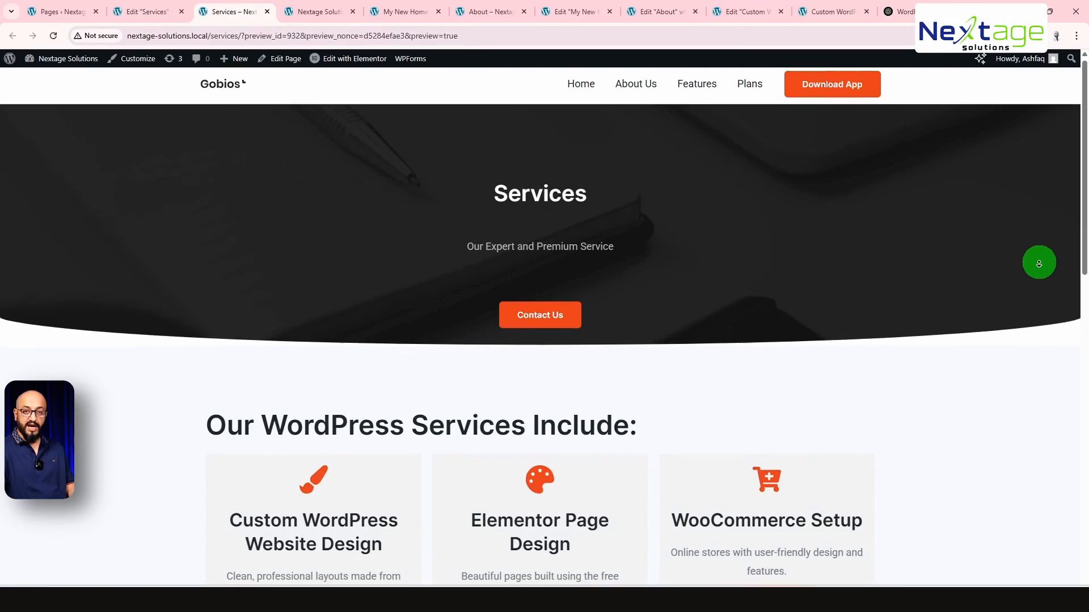
{"action": "scroll", "coordinate": [1044, 278], "scroll_direction": "down", "scroll_amount": 5}
{"action": "scroll", "coordinate": [1046, 285], "scroll_direction": "down", "scroll_amount": 6}
{"action": "scroll", "coordinate": [1046, 285], "scroll_direction": "down", "scroll_amount": 4}
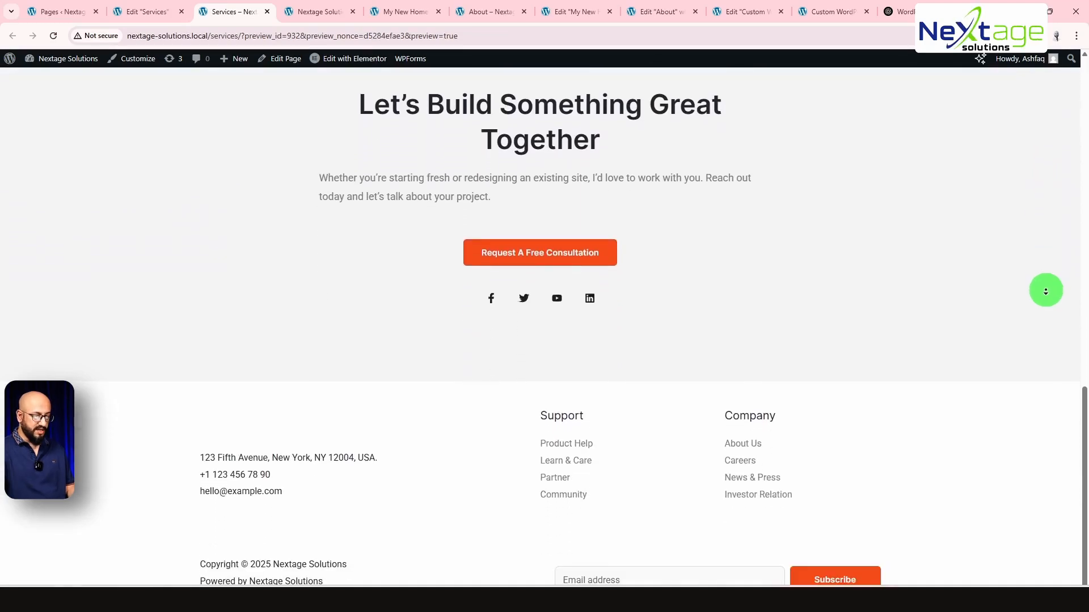
{"action": "scroll", "coordinate": [986, 296], "scroll_direction": "up", "scroll_amount": 12}
{"action": "scroll", "coordinate": [991, 306], "scroll_direction": "down", "scroll_amount": 4}
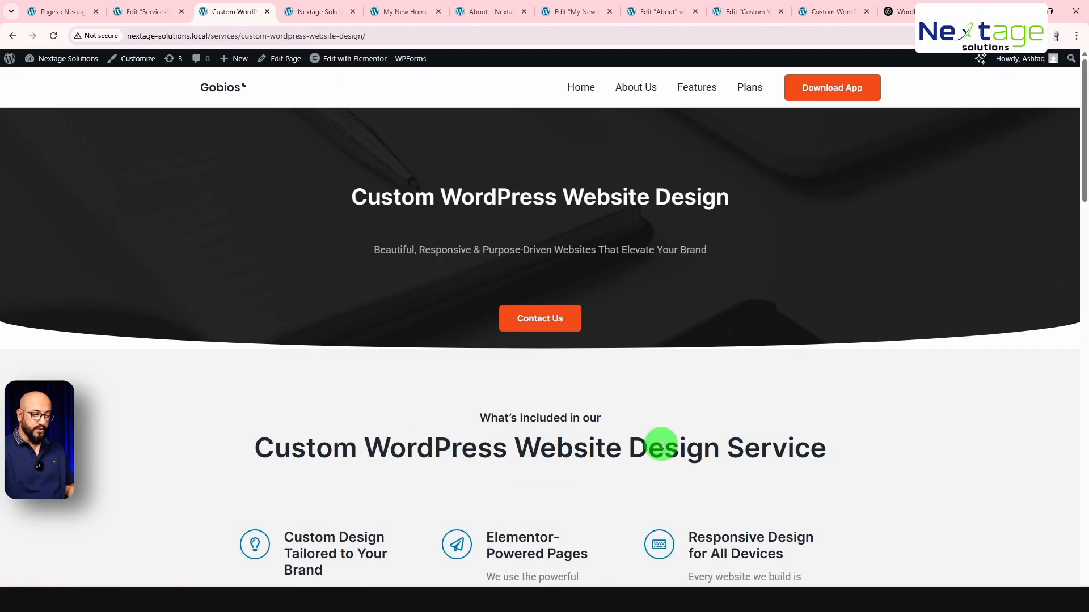
{"action": "middle_click", "coordinate": [1032, 286]}
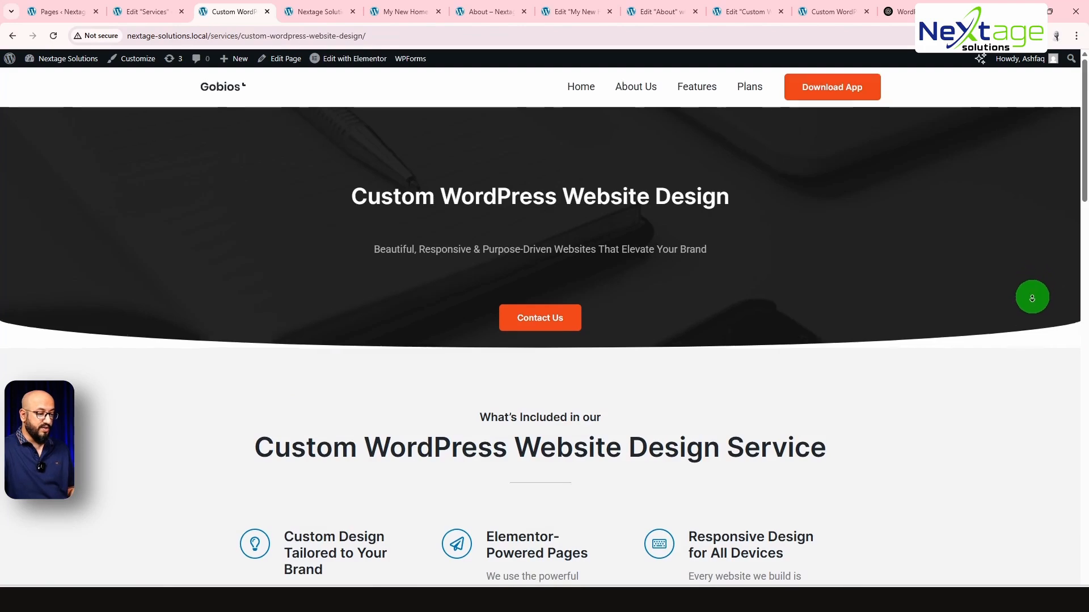